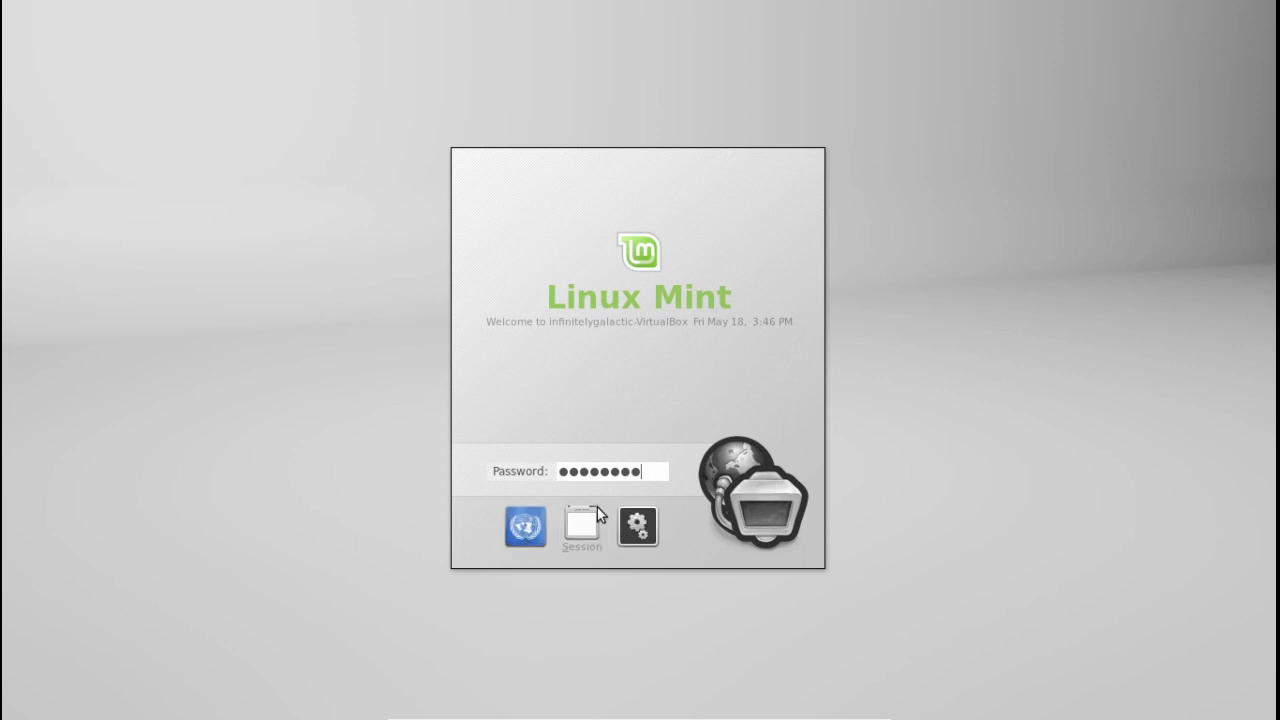
Step: Log in with the account password and close the Welcome to Linux Mint dialog
key(Return)
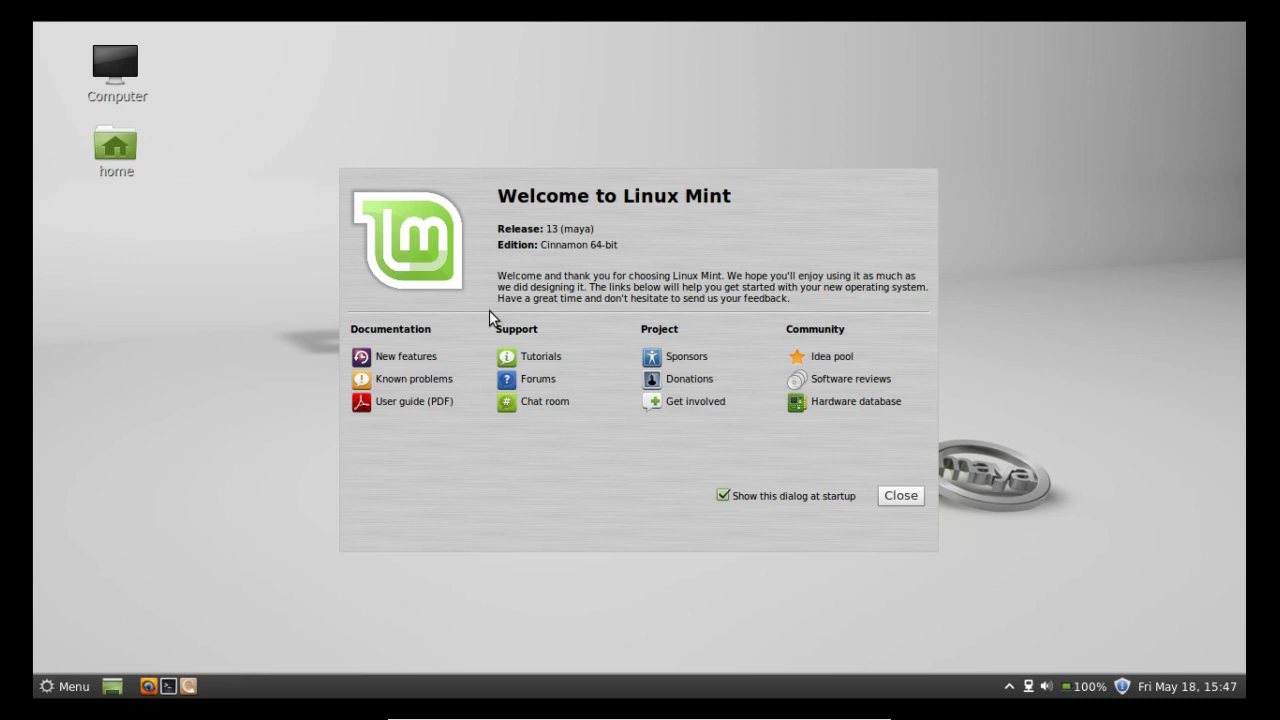
click(900, 497)
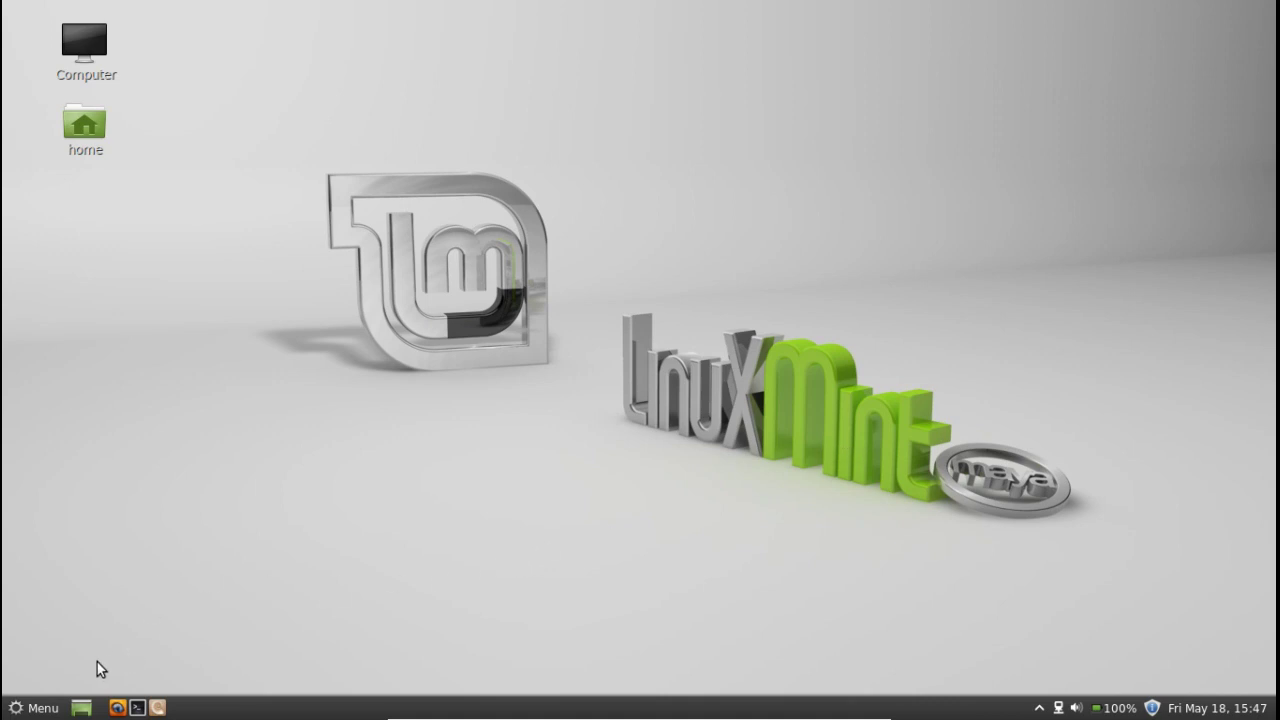
click(18, 714)
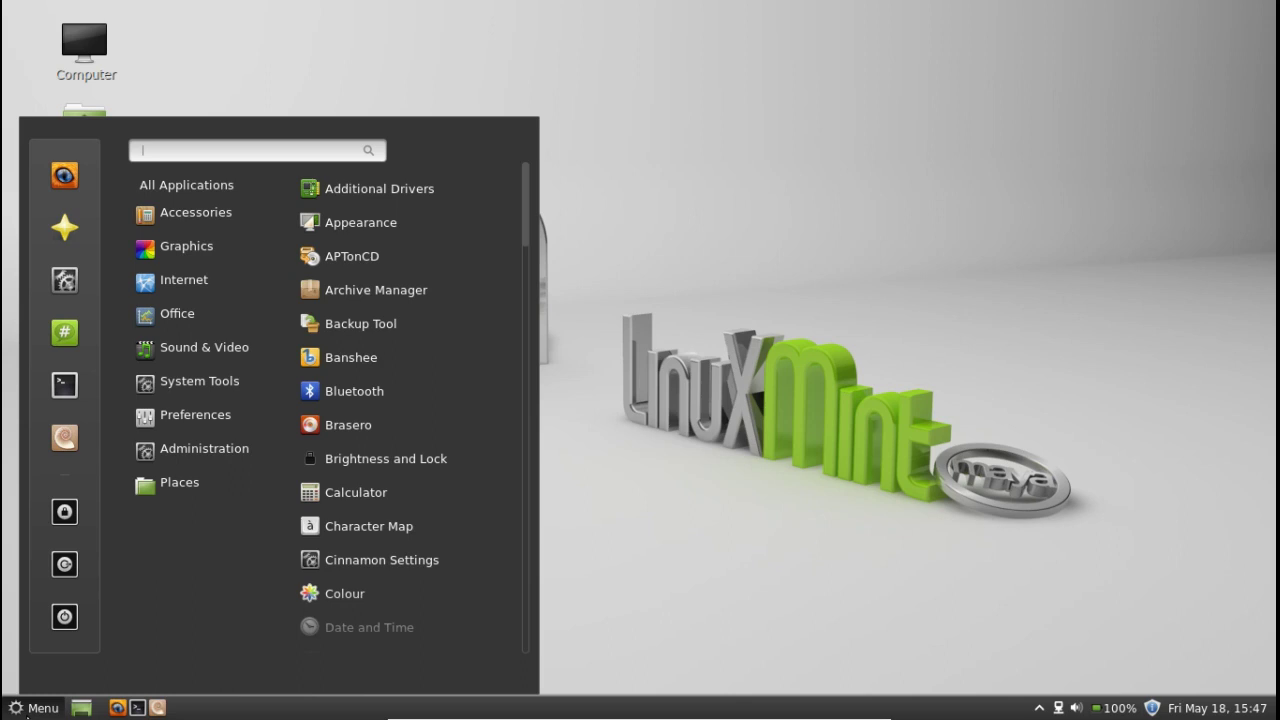
click(27, 716)
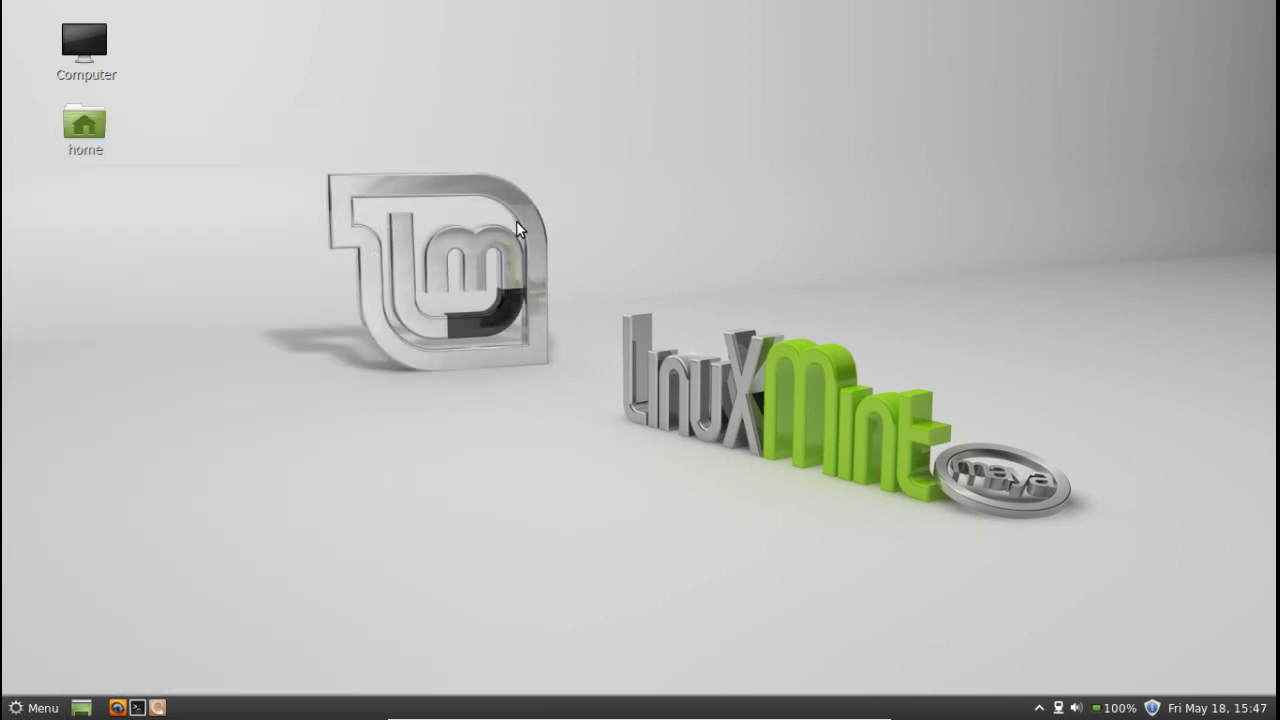
Step: Open the desktop background settings and look through the Wallpapers collection
right_click(516, 221)
click(558, 384)
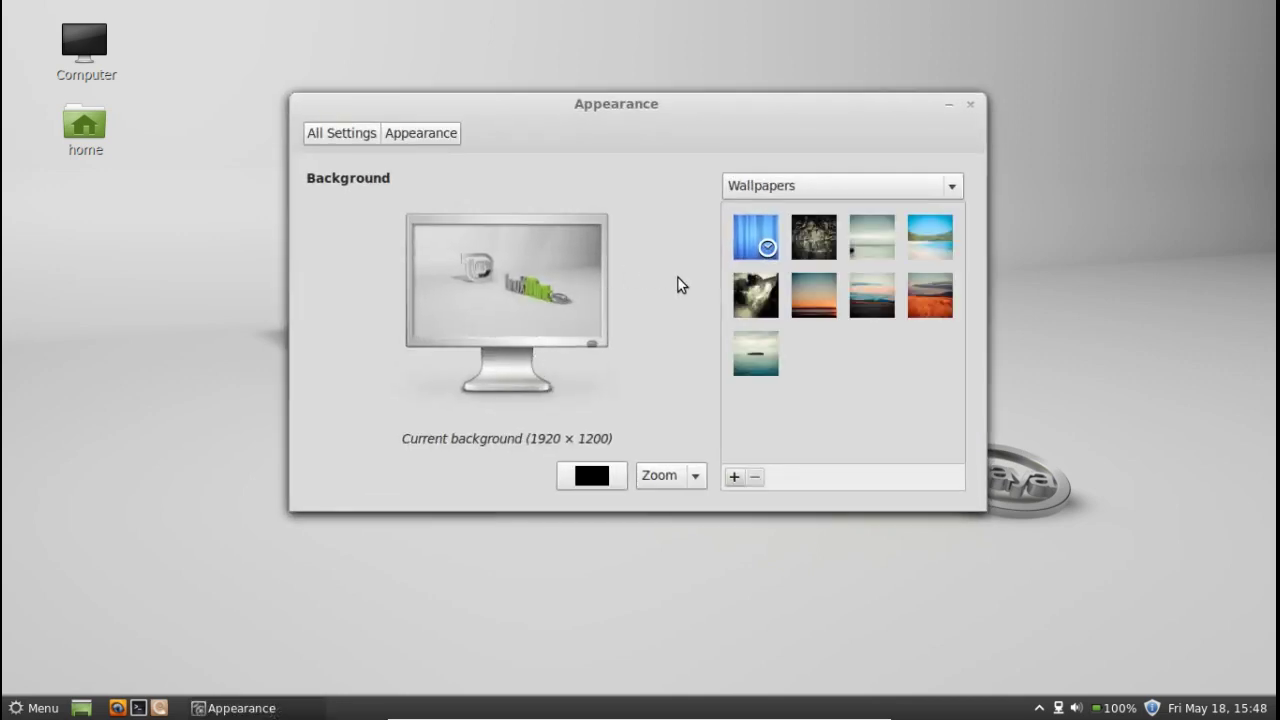
drag(687, 106, 637, 114)
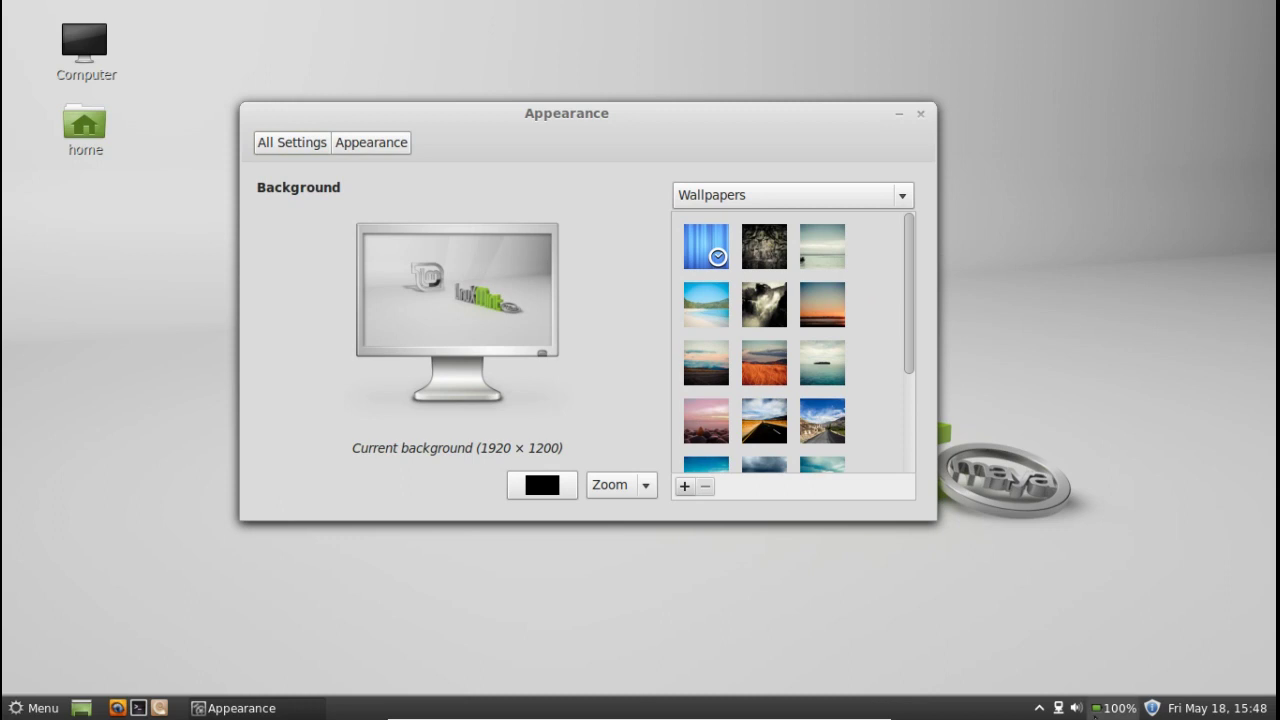
drag(908, 279, 934, 180)
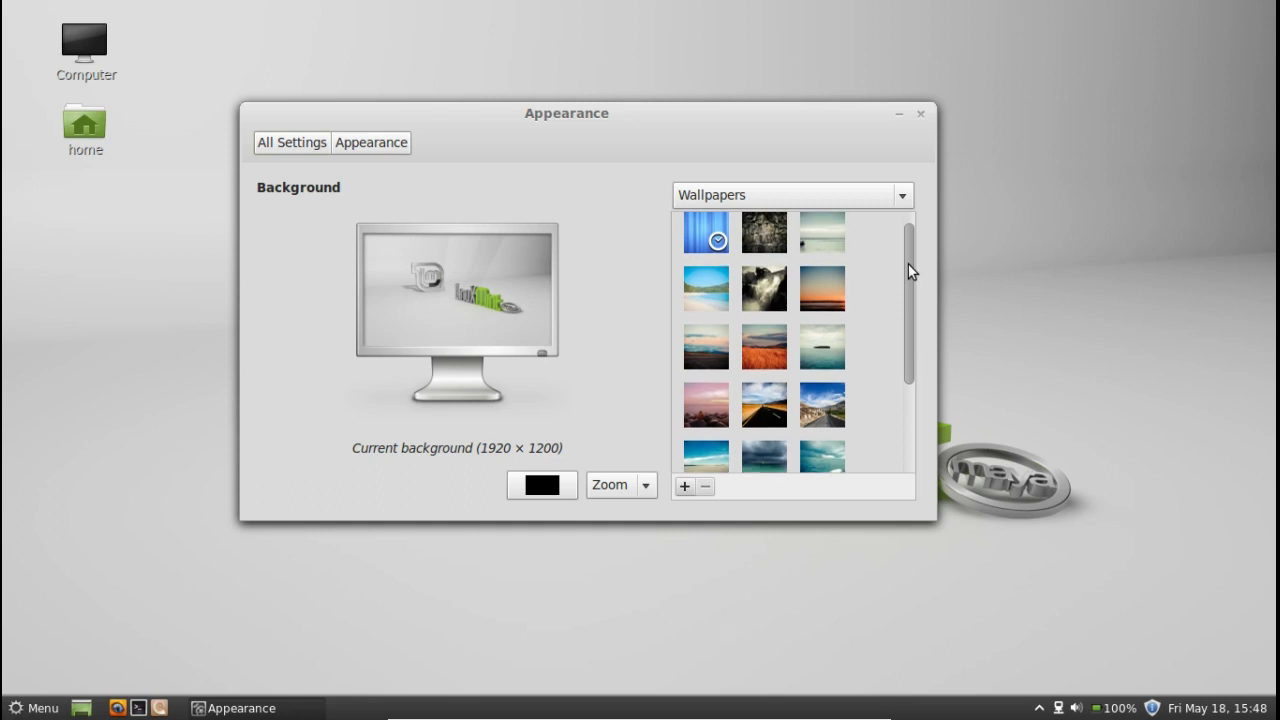
click(36, 708)
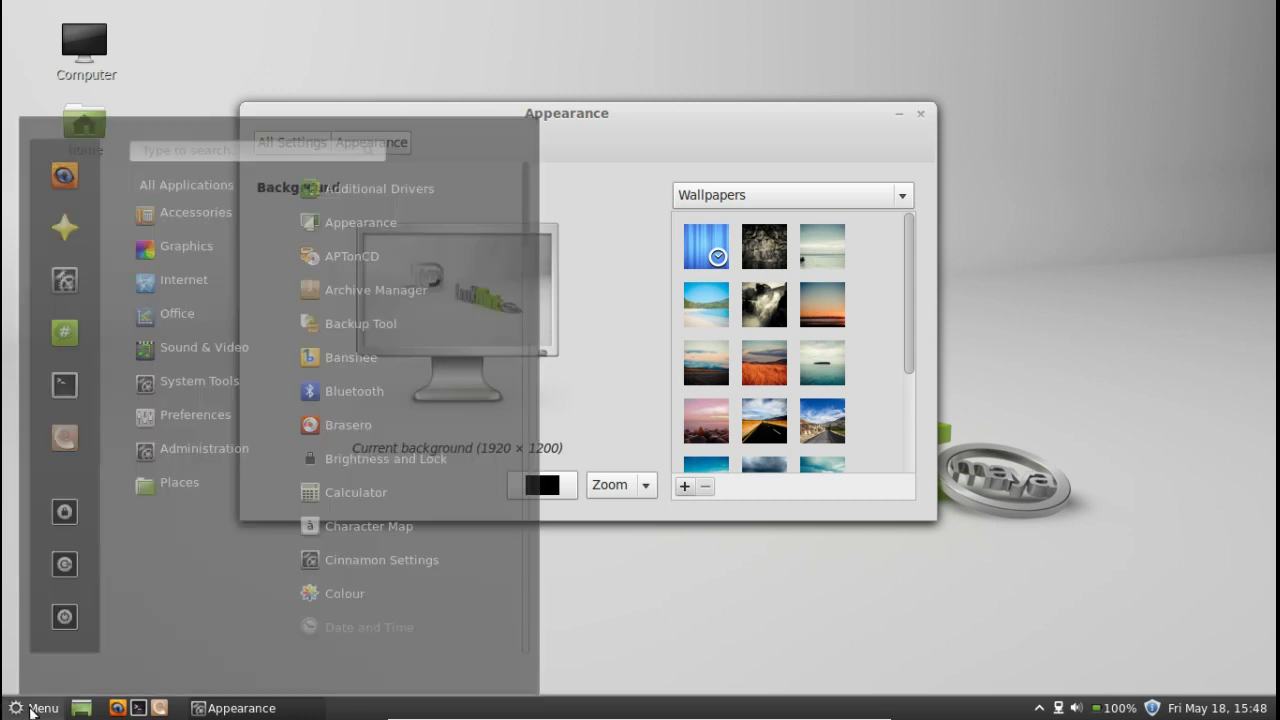
click(36, 708)
Step: Try out the Ancient, Boat, Fiji, dark waterfall and Inch Beach wallpapers as the desktop background
click(762, 261)
mouse_move(691, 116)
mouse_down()
mouse_move(706, 137)
mouse_move(651, 243)
mouse_move(686, 416)
mouse_move(691, 114)
mouse_up()
click(806, 234)
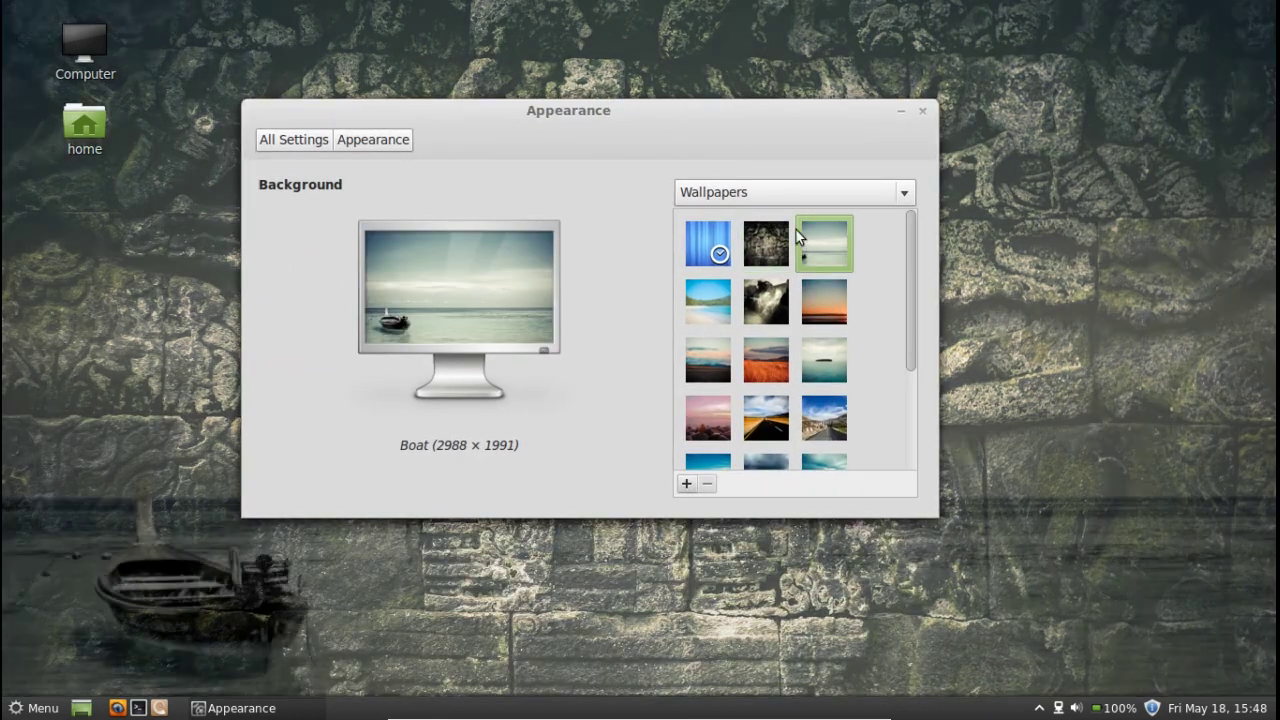
mouse_move(654, 126)
mouse_down()
mouse_move(695, 122)
mouse_move(656, 113)
mouse_up()
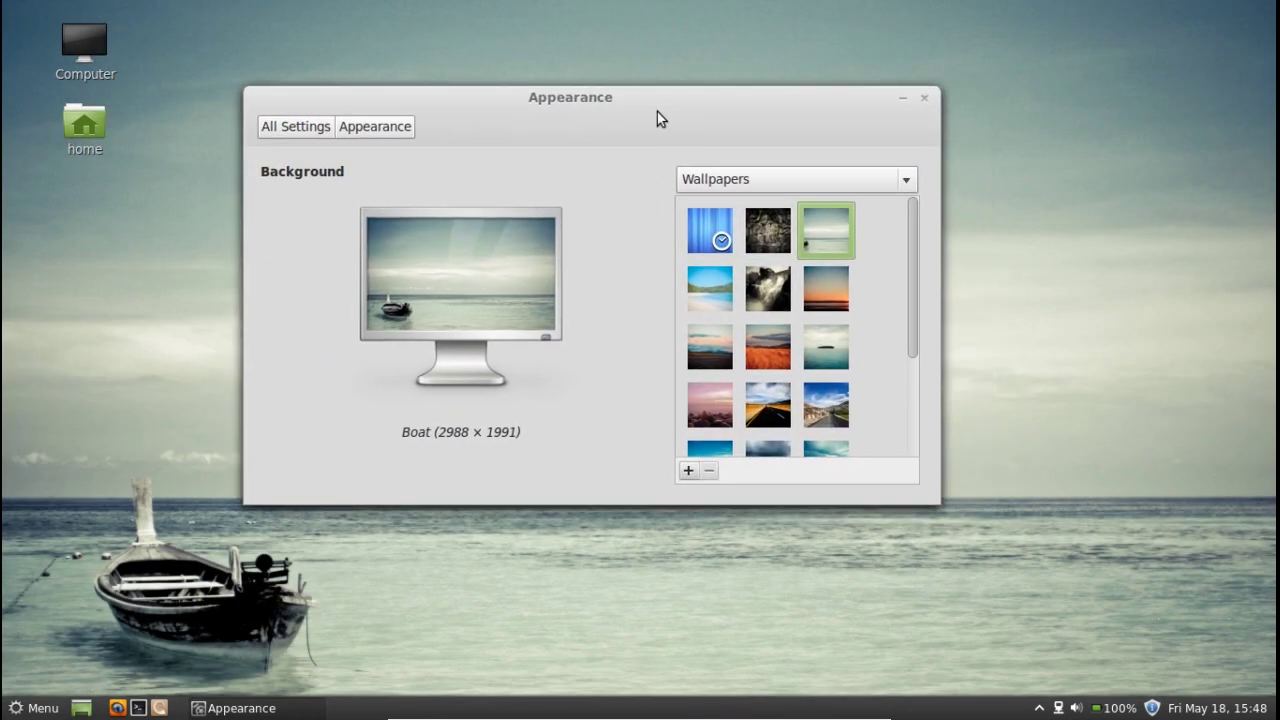
click(720, 285)
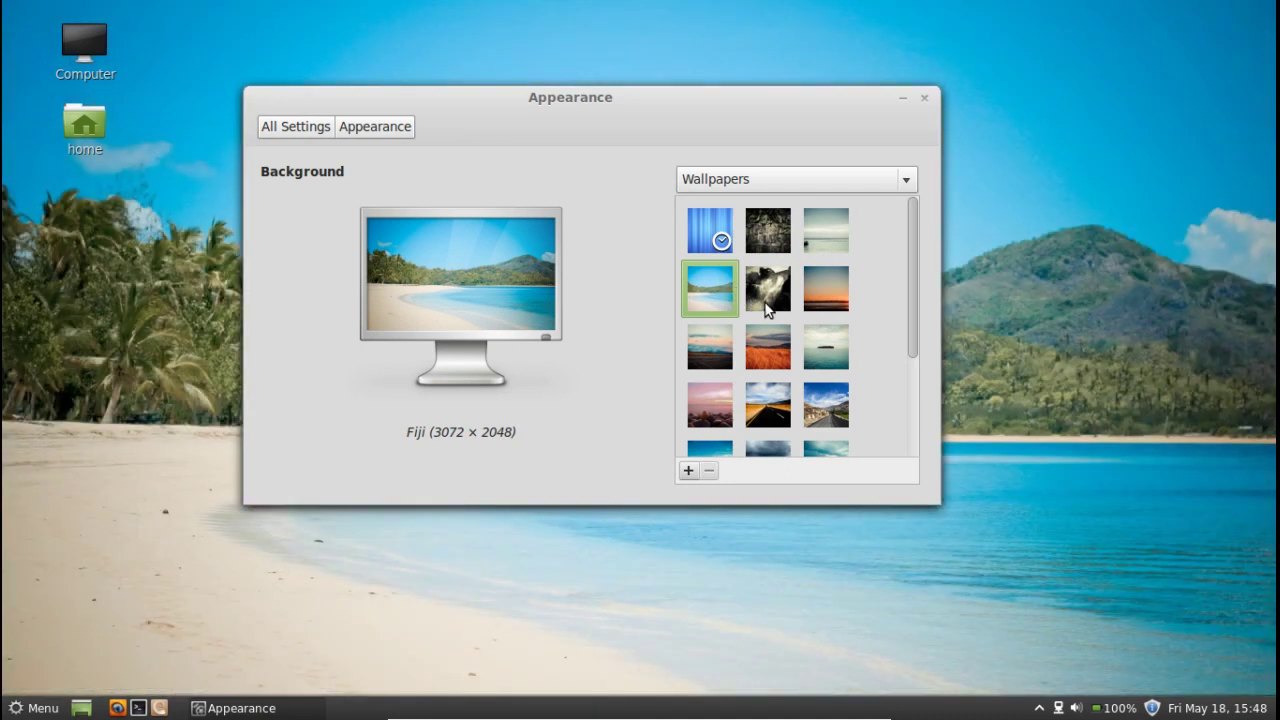
click(772, 306)
click(838, 288)
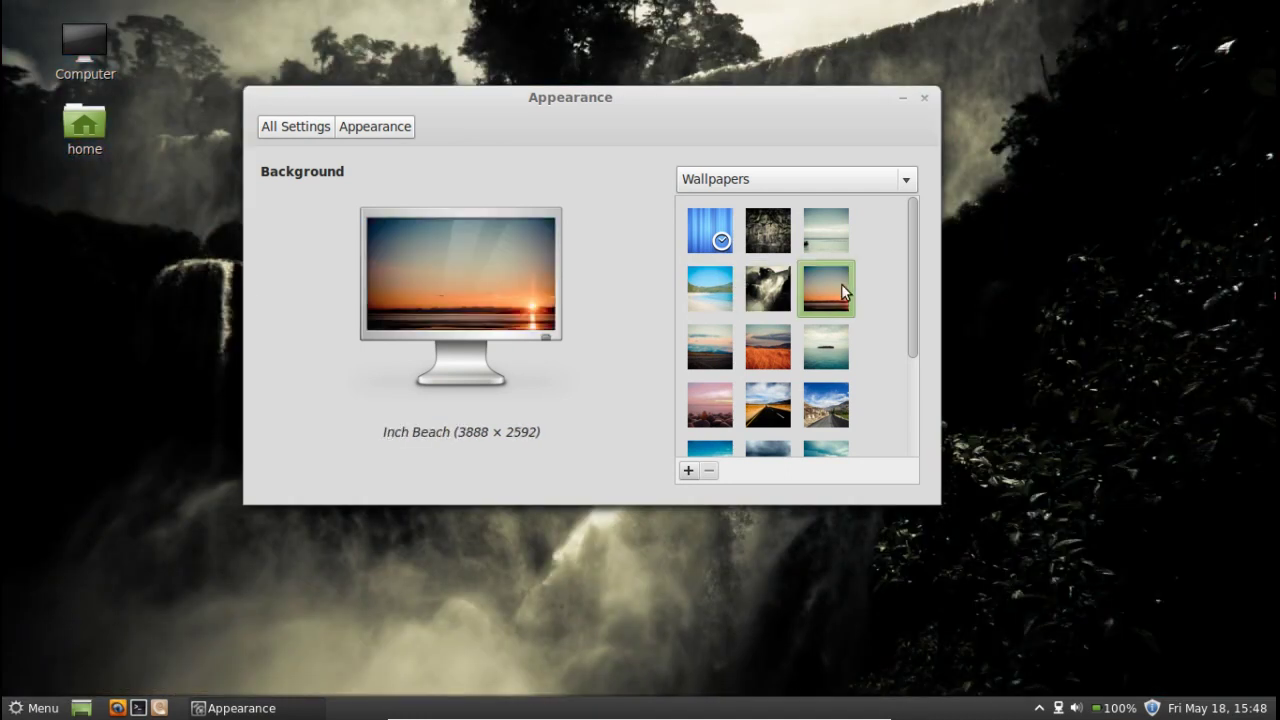
Step: Try the Storm is Coming, Default Background and Ancient wallpapers on the desktop
scroll(757, 372, down, 1)
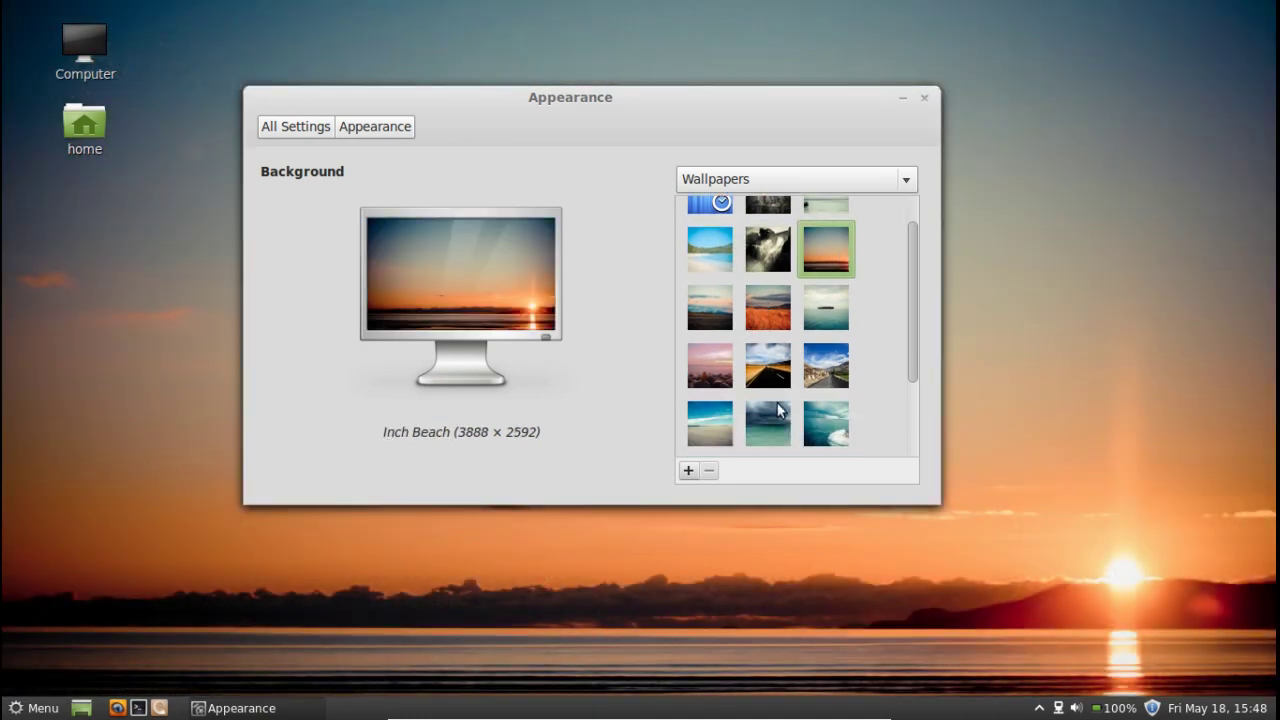
click(821, 421)
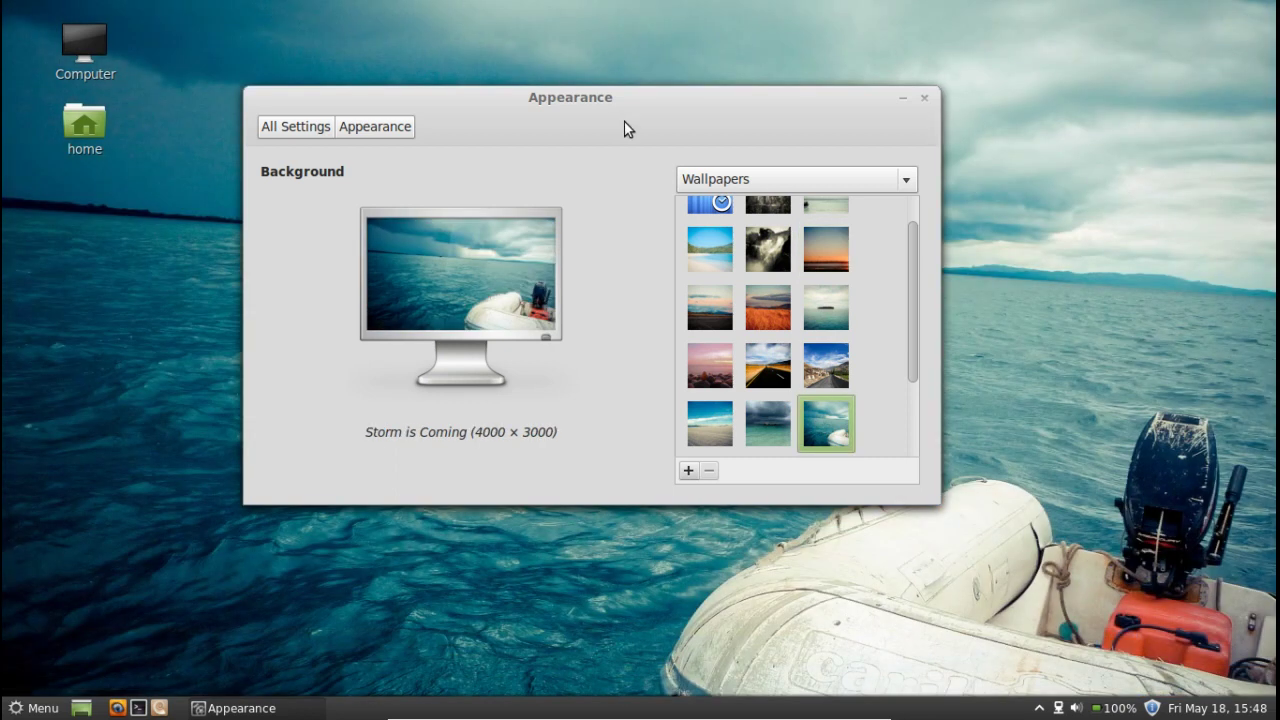
scroll(750, 290, up, 1)
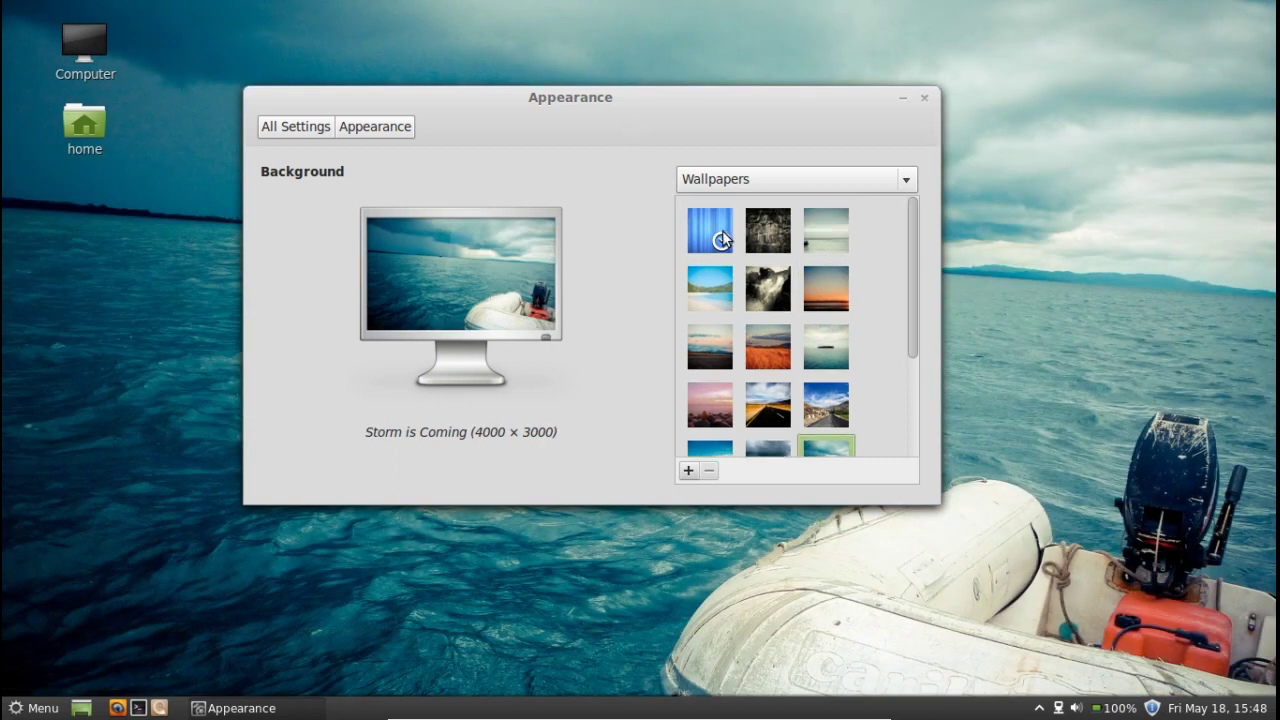
click(722, 230)
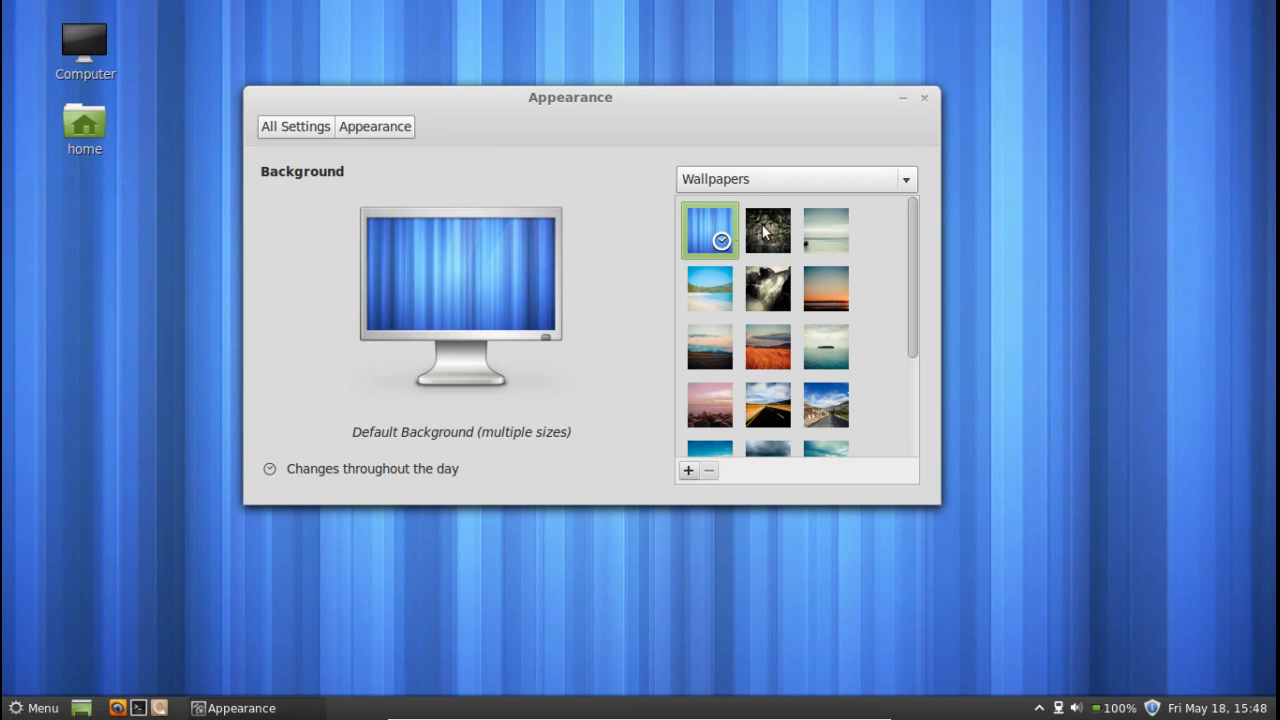
click(747, 215)
drag(667, 120, 709, 243)
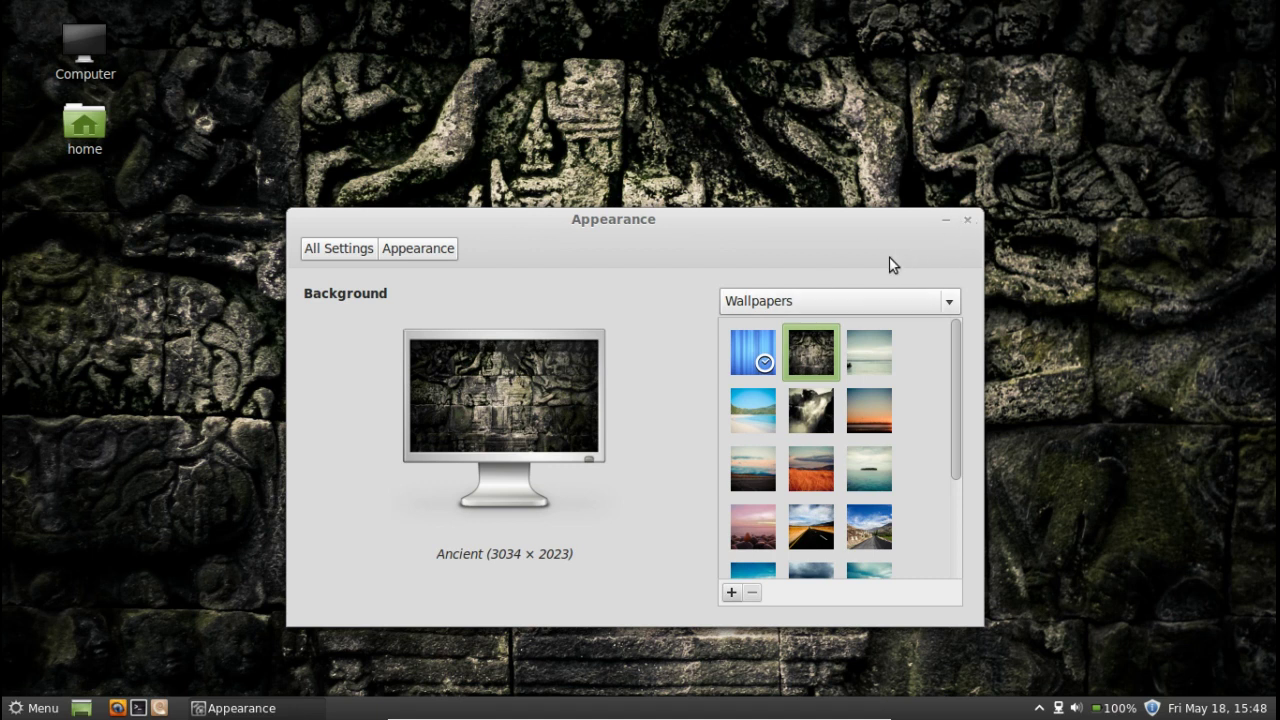
Step: Set the Linux Mint Maya wallpaper as the desktop background and close the Appearance window
scroll(835, 390, down, 5)
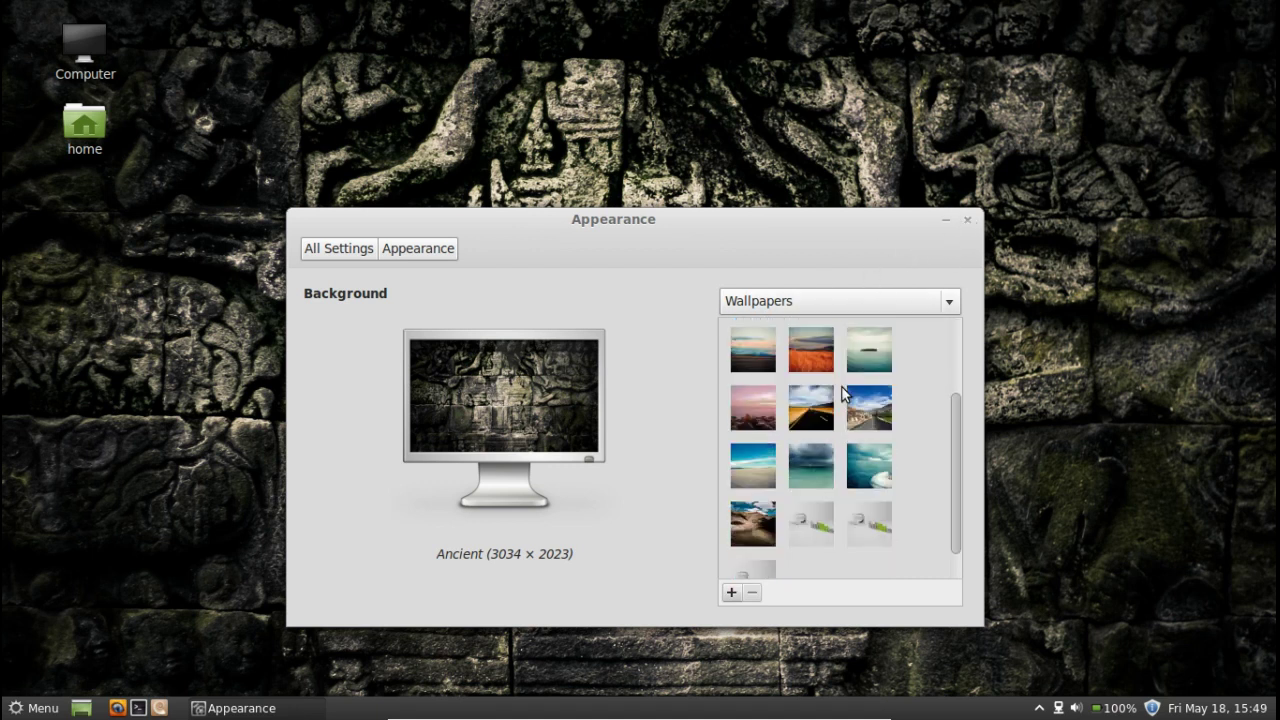
click(809, 490)
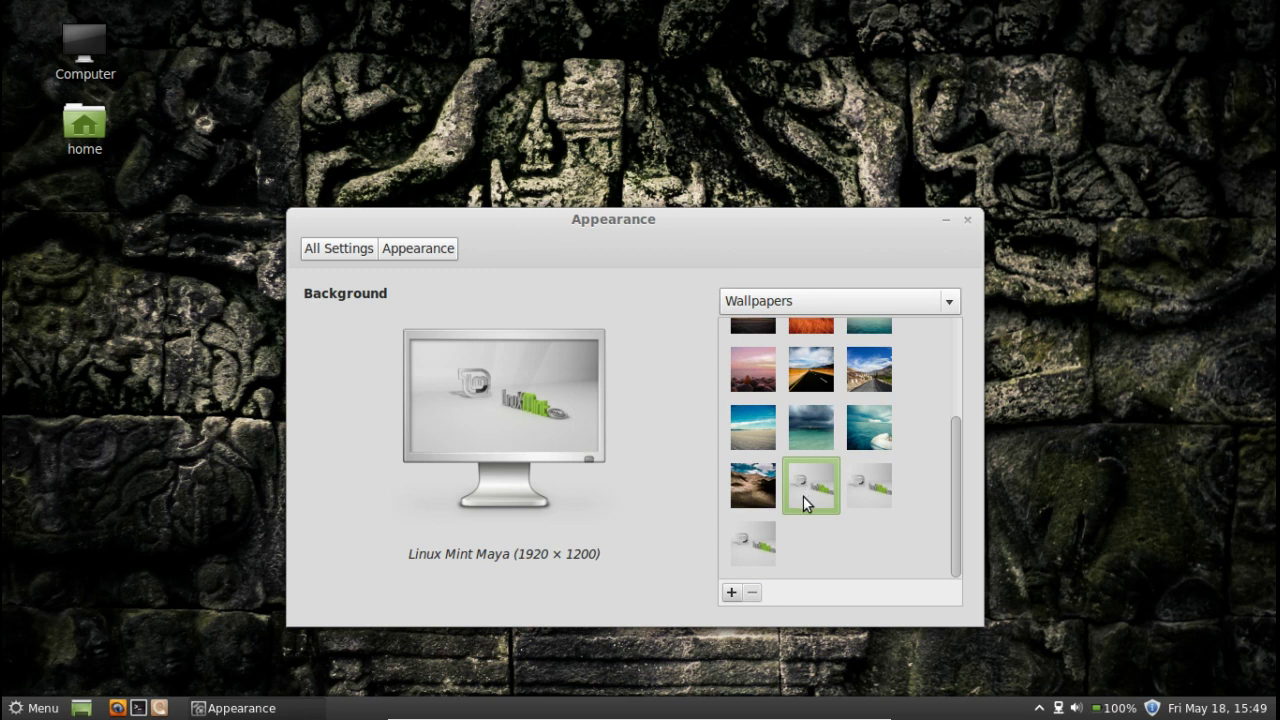
click(967, 219)
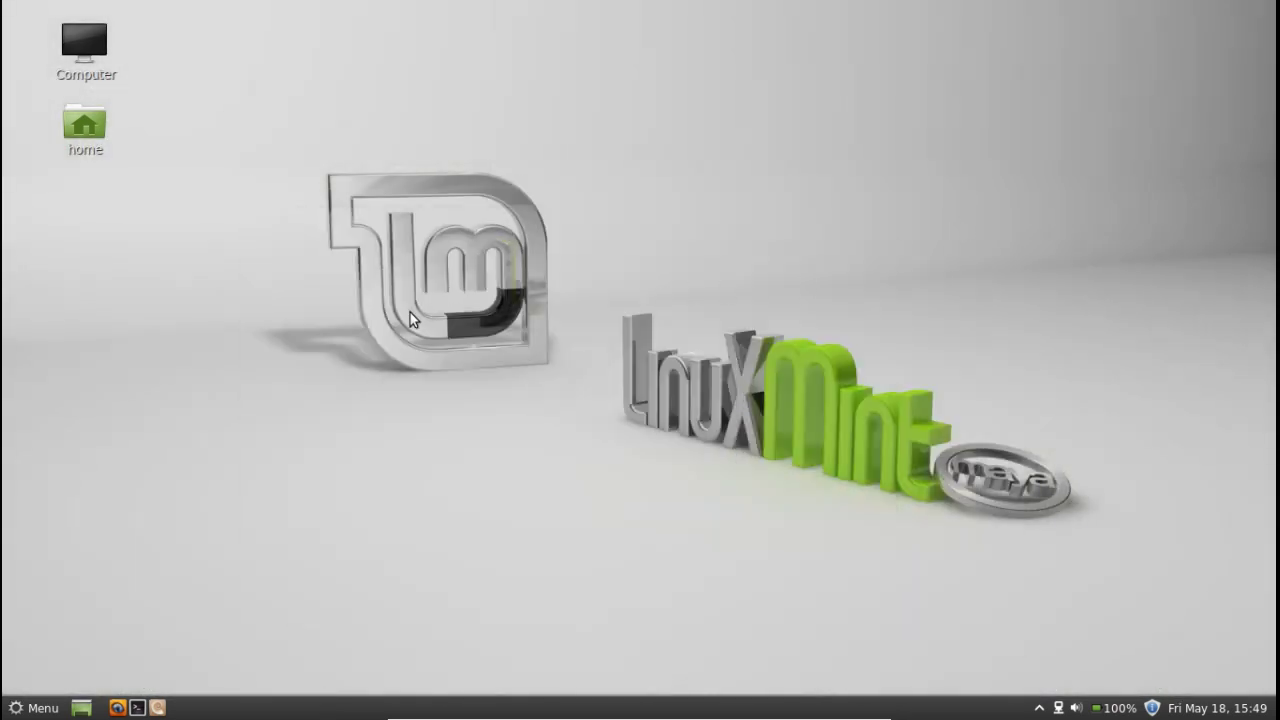
Step: Browse the installed applications and add Thunderbird Mail from the Internet category to the panel
click(36, 707)
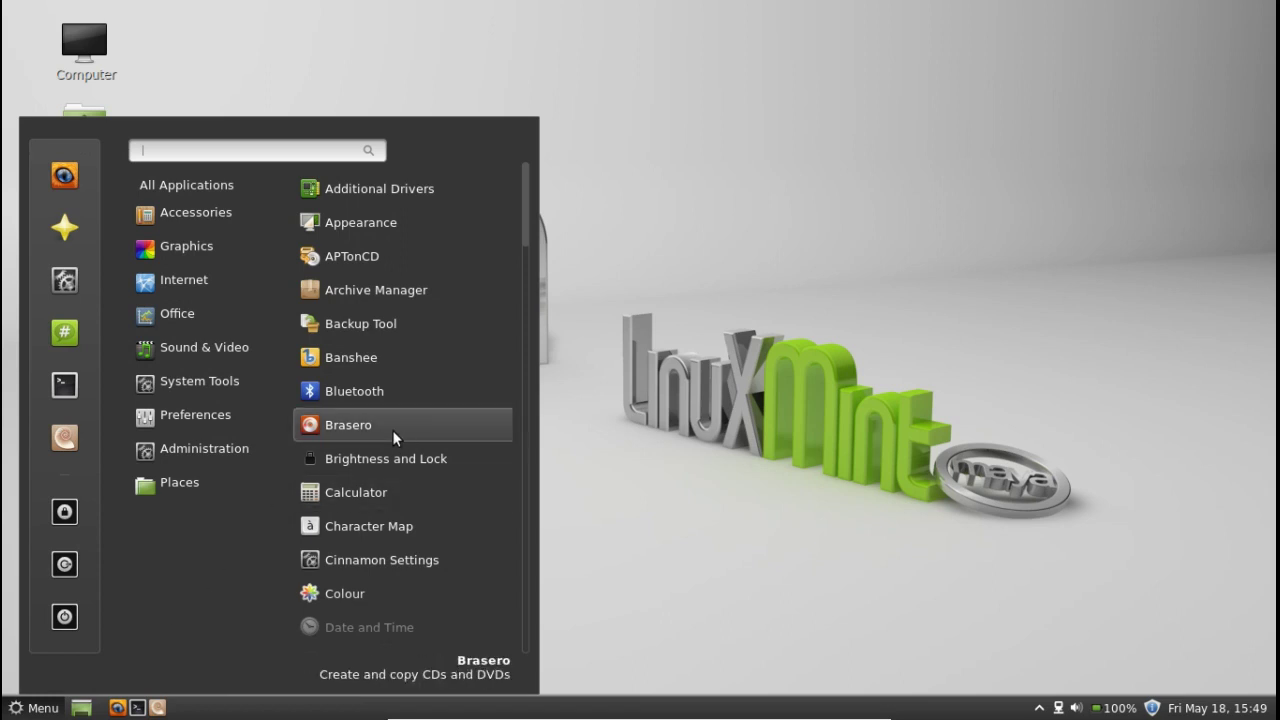
scroll(393, 430, down, 8)
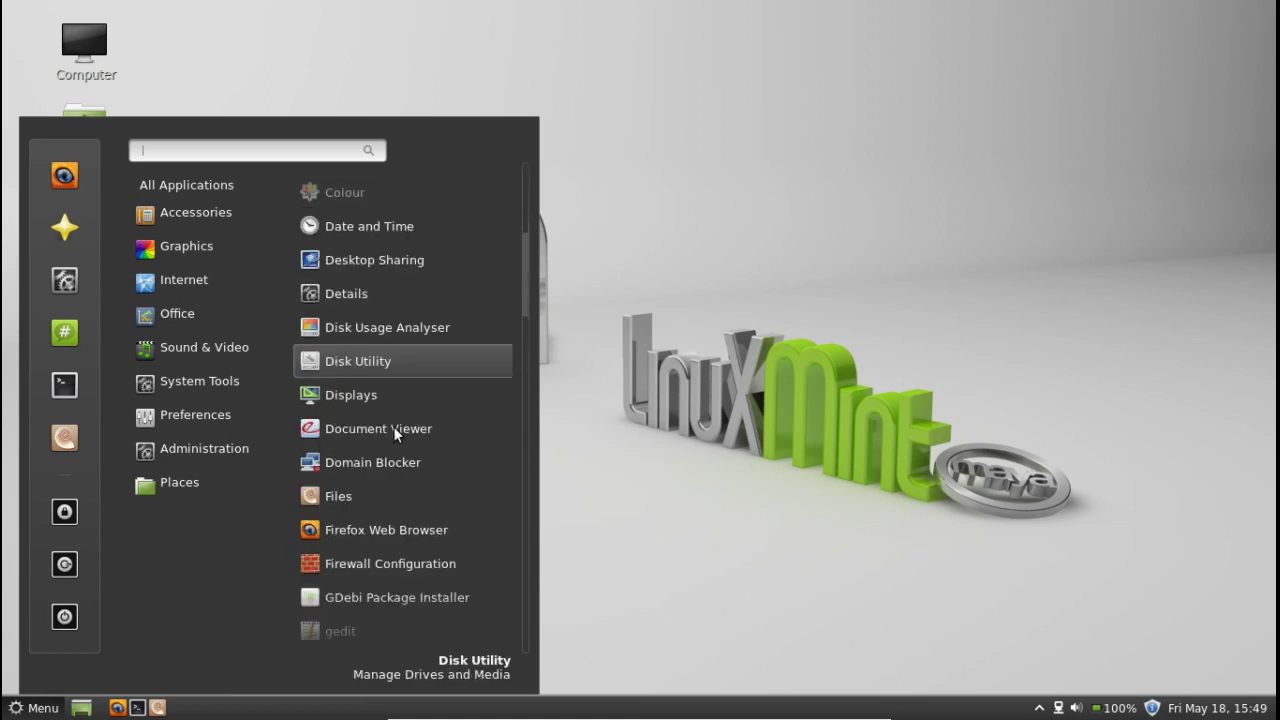
scroll(390, 420, up, 8)
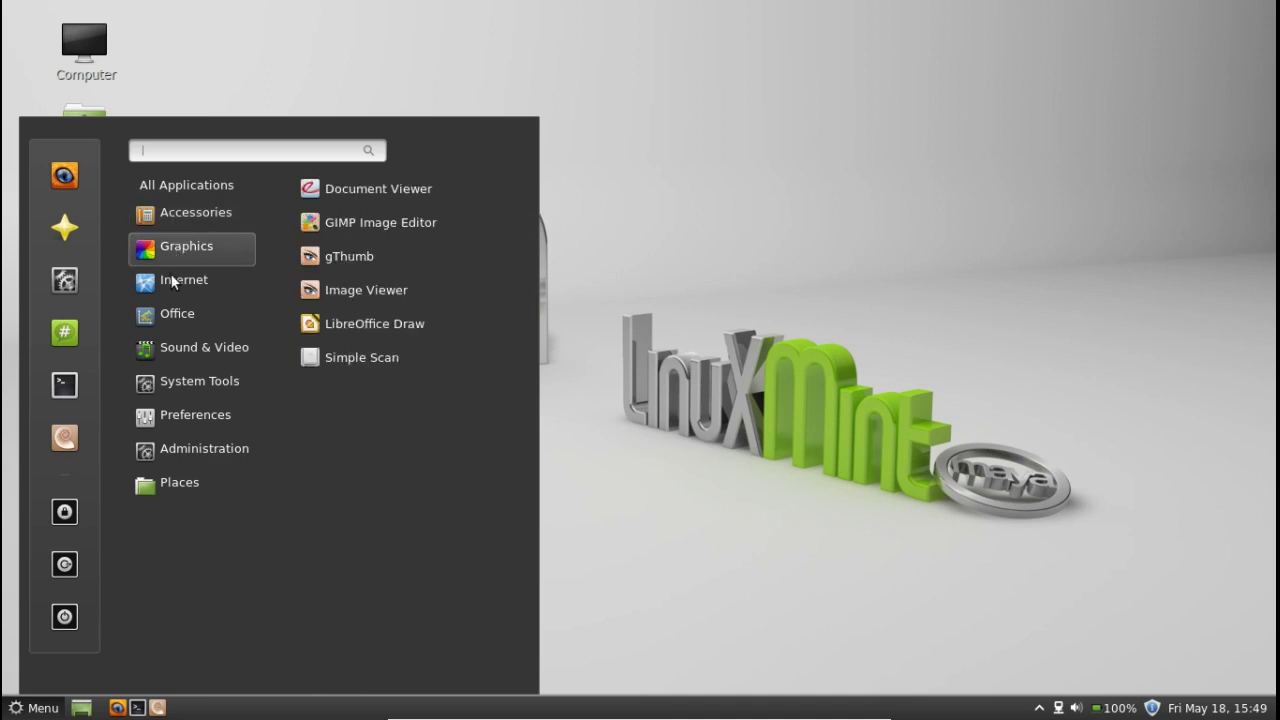
right_click(330, 290)
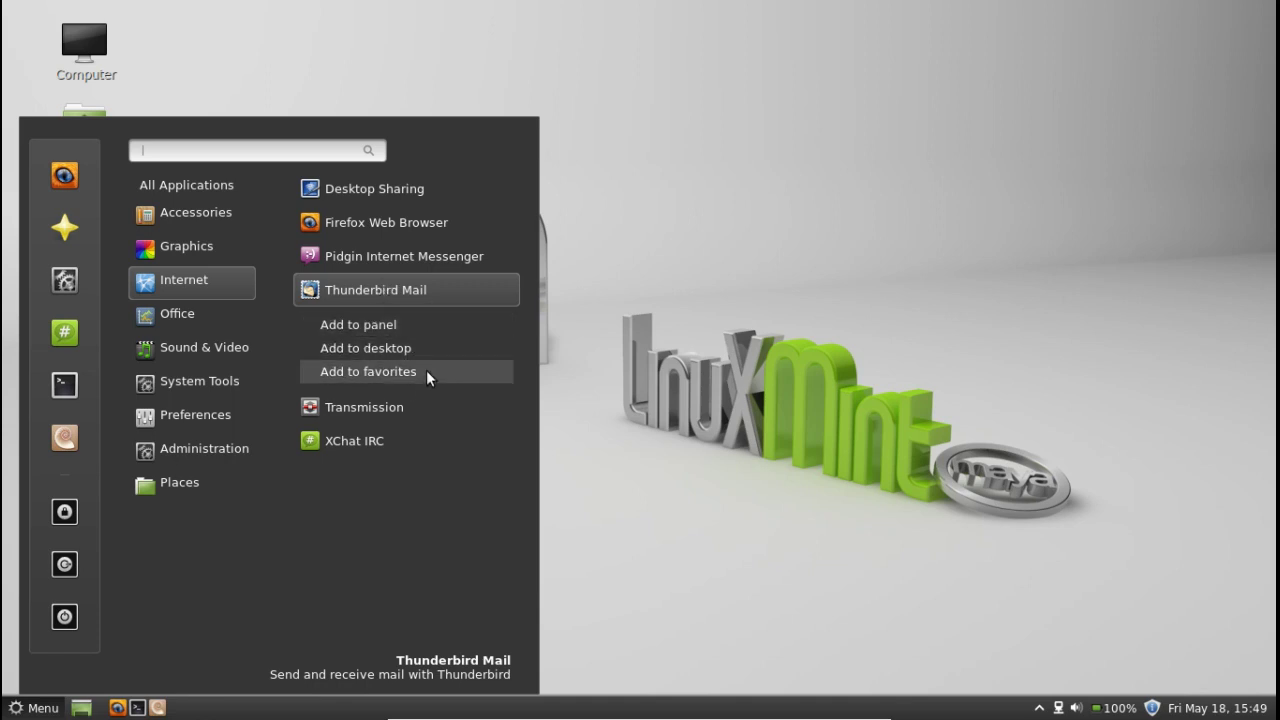
click(403, 326)
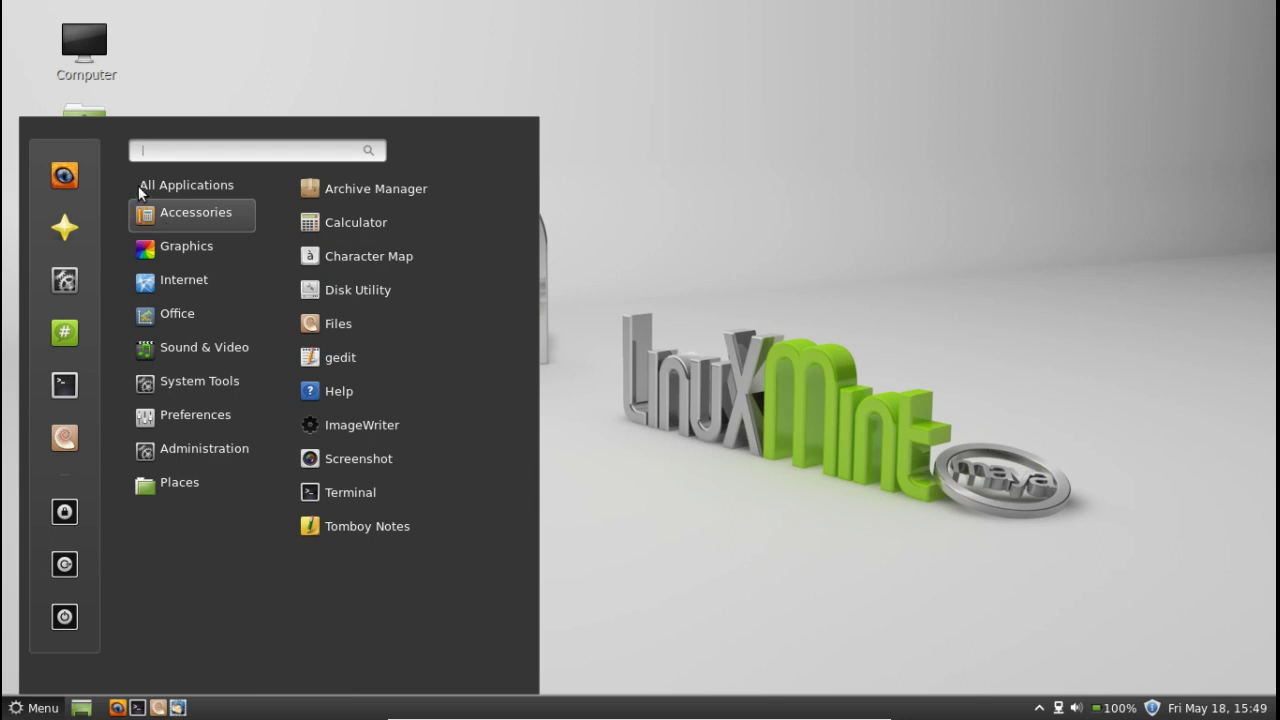
Step: Search the installed applications for "chromium" and clear the search
mouse_move(140, 190)
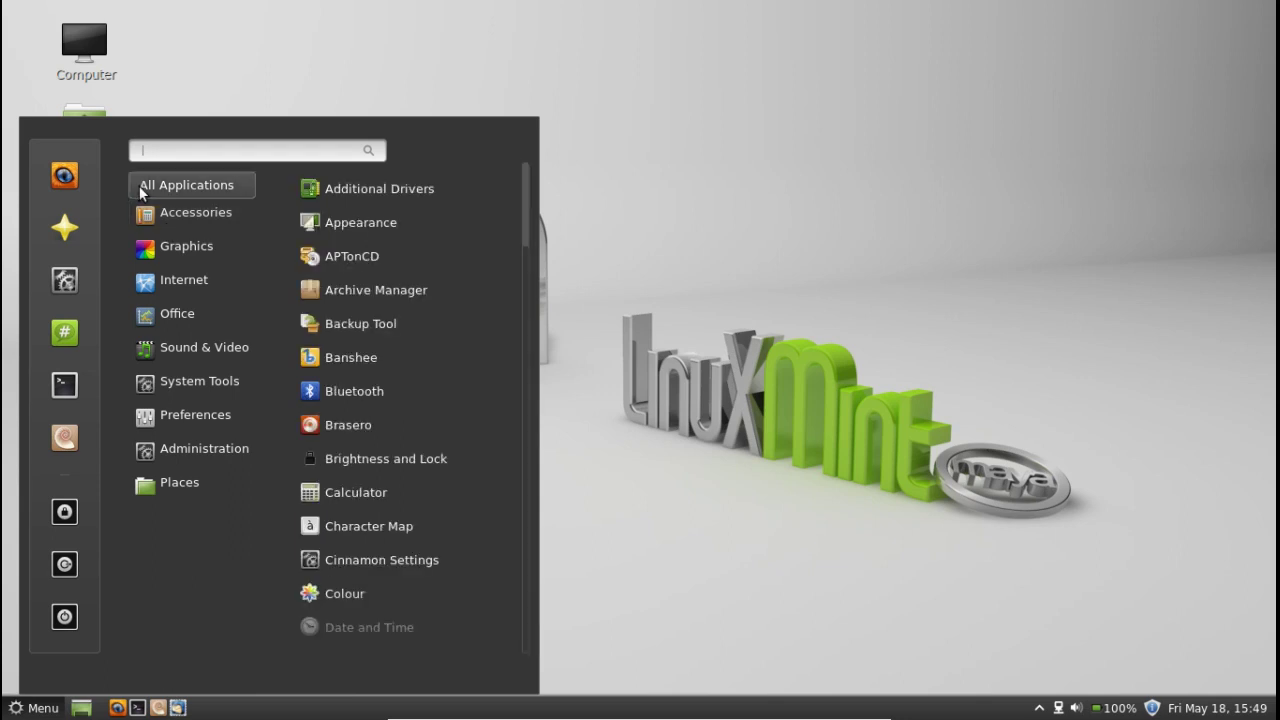
text(chromi)
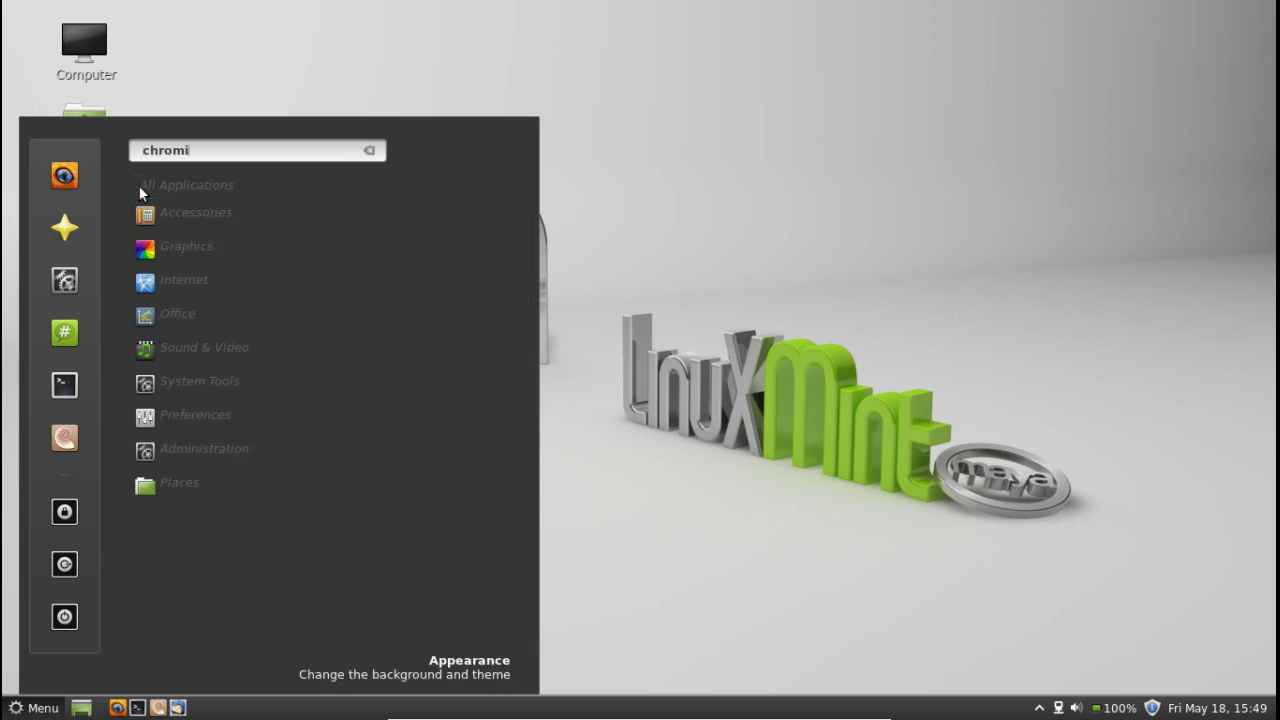
text(um)
key(BackSpace)
key(BackSpace)
key(BackSpace)
key(BackSpace)
key(BackSpace)
key(BackSpace)
key(BackSpace)
key(BackSpace)
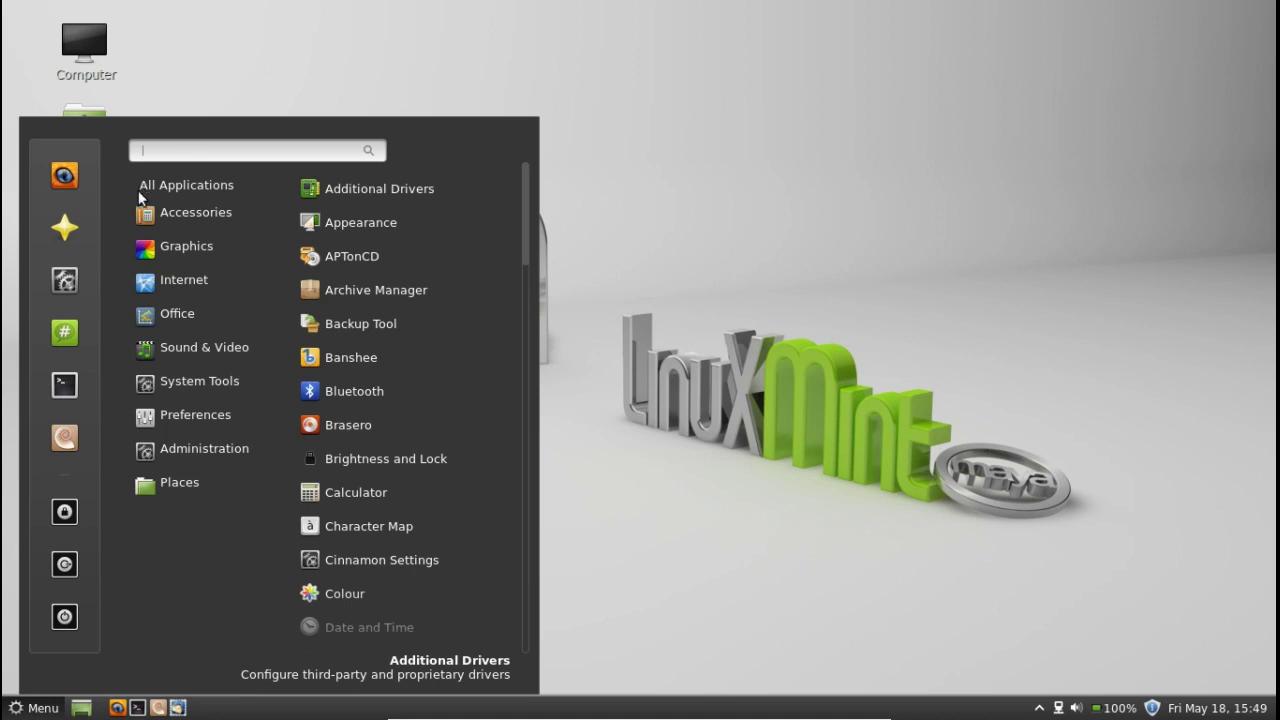
Step: Open Cinnamon Settings, move its window nearer the middle of the desktop and view the Panel settings
mouse_move(230, 212)
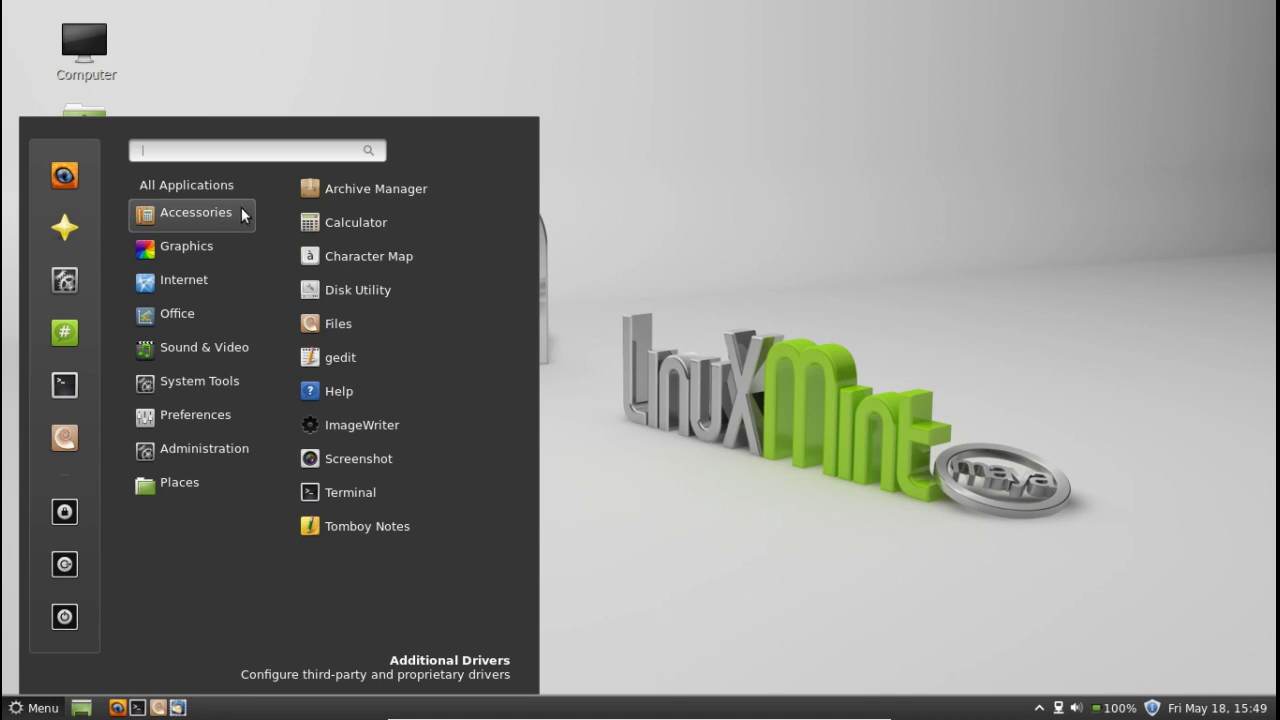
mouse_move(255, 190)
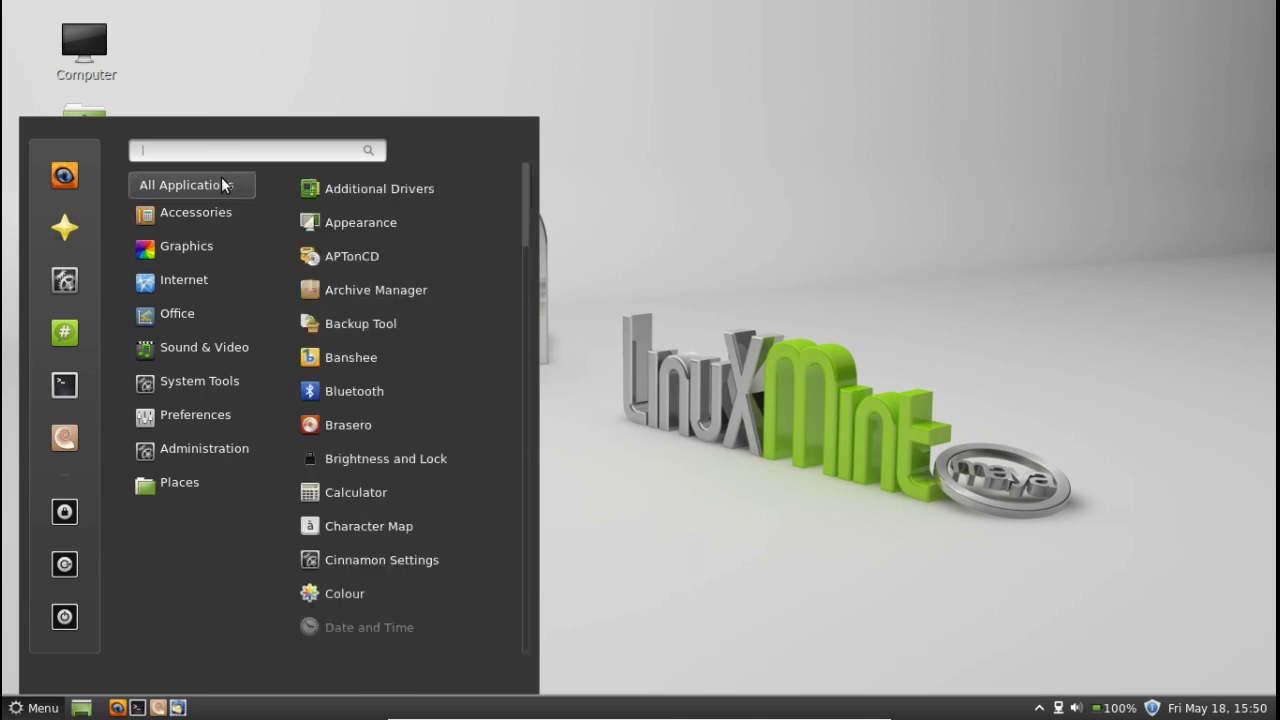
click(364, 557)
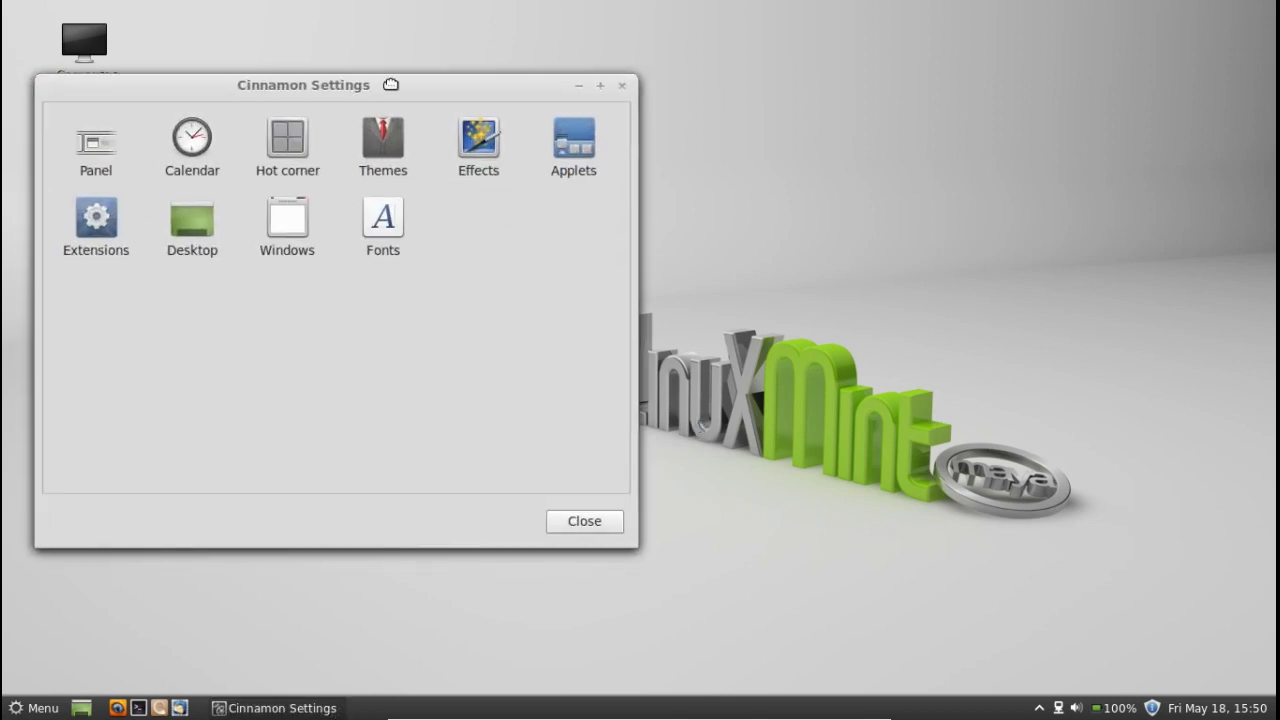
drag(390, 84, 585, 84)
click(309, 145)
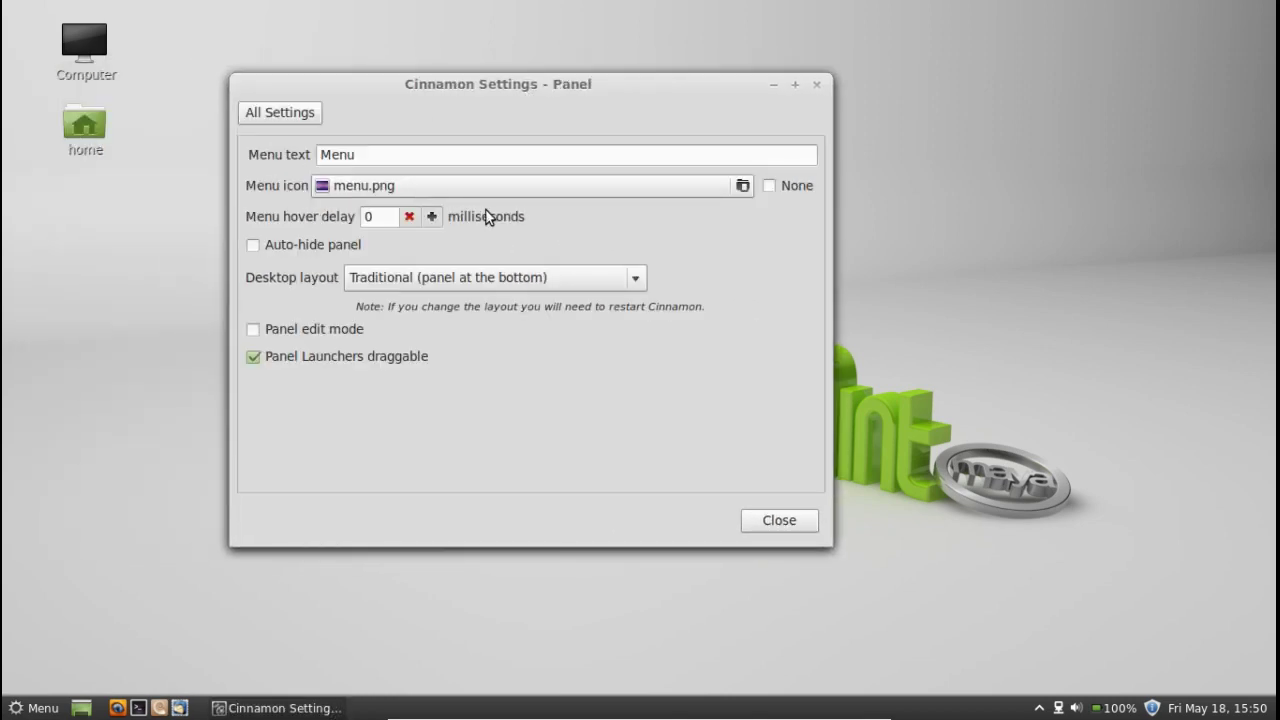
Step: Review the Calendar settings and the Hot corner settings in Cinnamon Settings
click(291, 116)
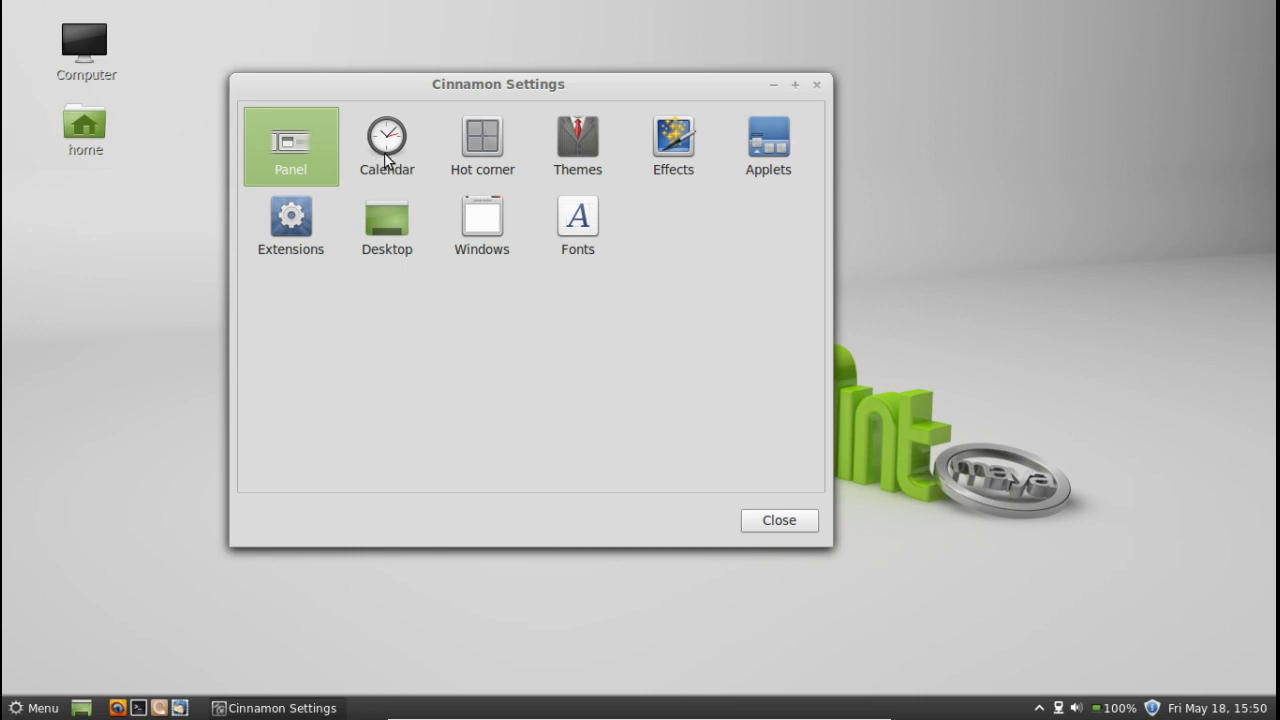
click(388, 150)
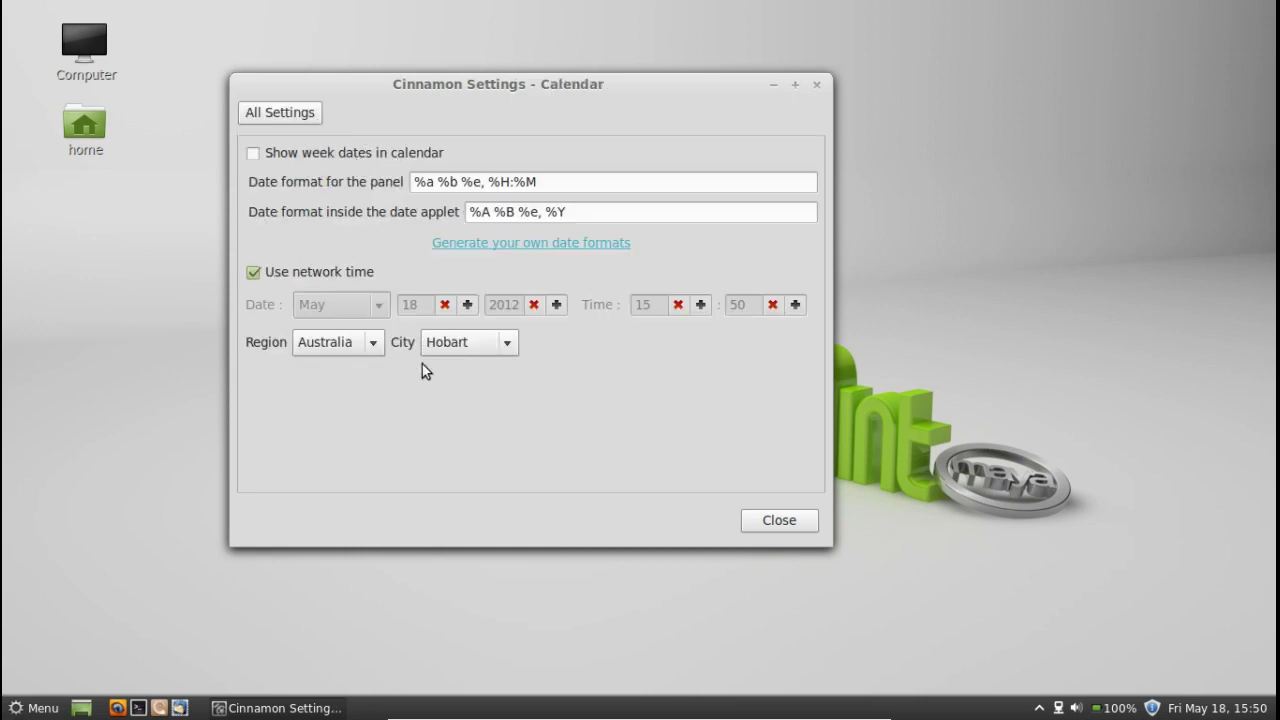
click(295, 113)
click(481, 157)
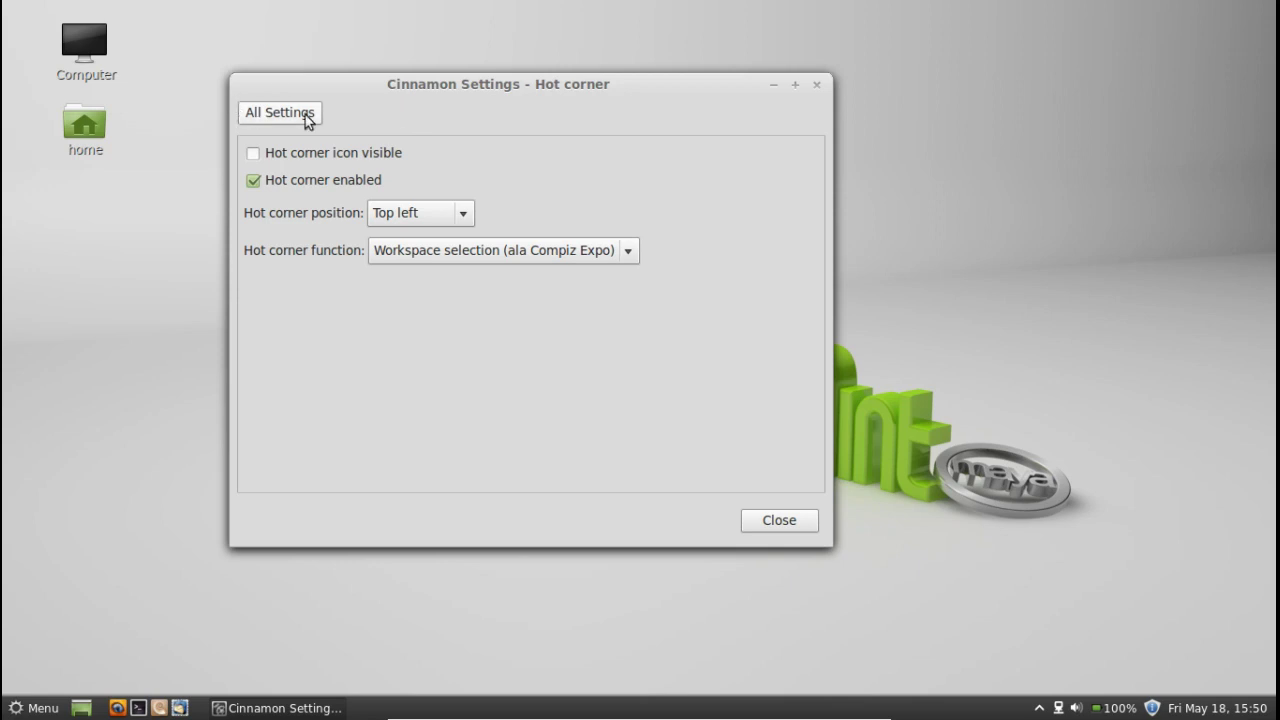
Step: Show the workspace overview, reposition the settings window within the first workspace's preview, and return to that workspace
mouse_move(2, 2)
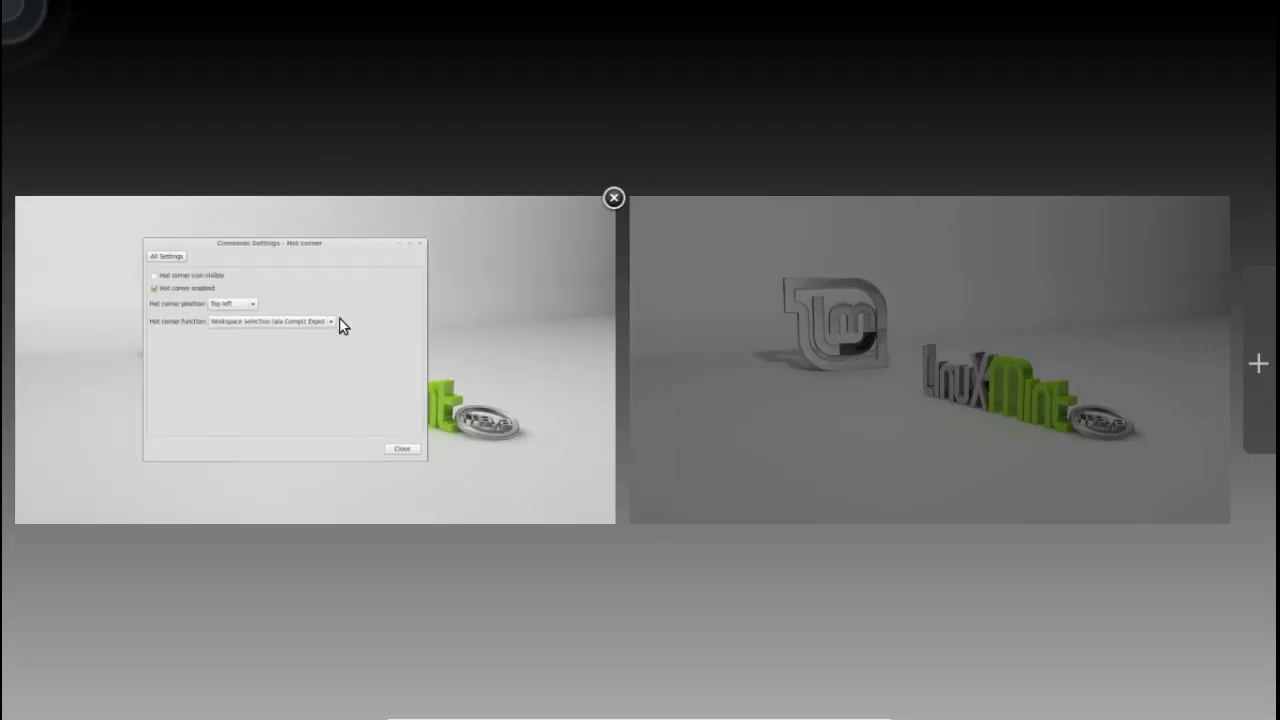
drag(337, 319, 475, 350)
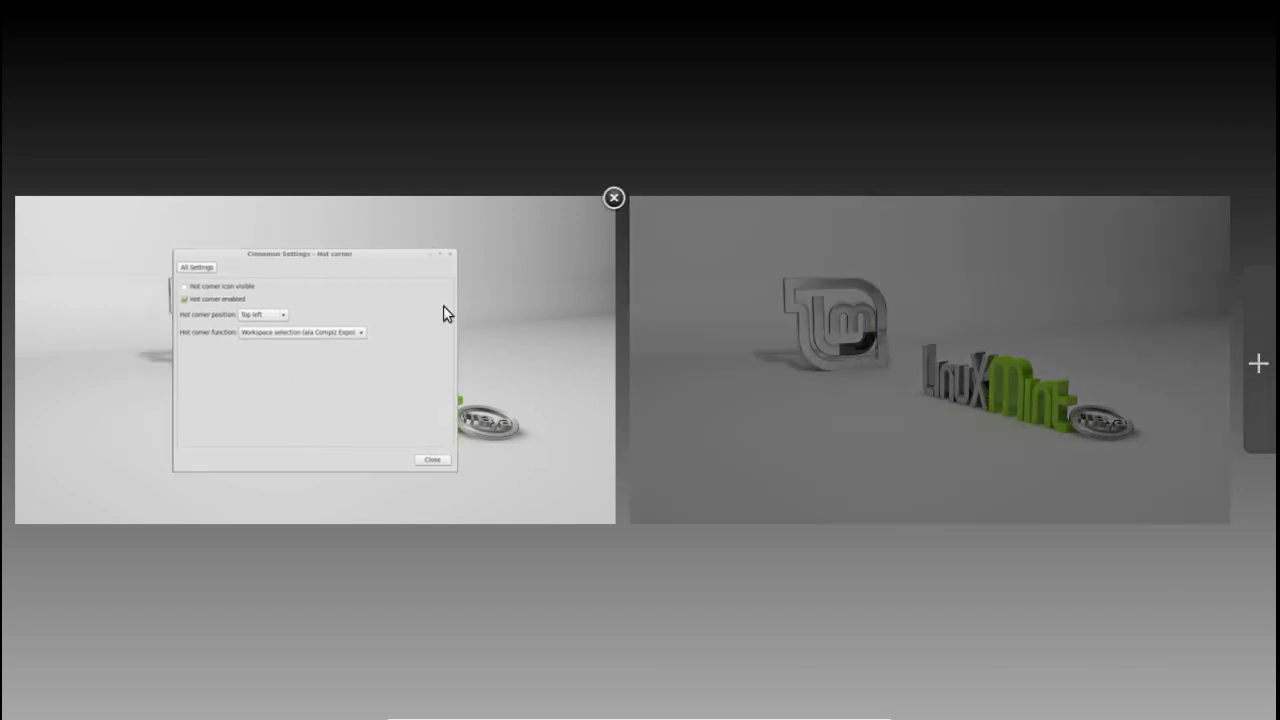
click(443, 305)
Step: Open the Themes settings from the list of all settings and browse the installed Cinnamon themes
click(277, 131)
click(563, 164)
scroll(528, 270, down, 2)
scroll(528, 270, up, 2)
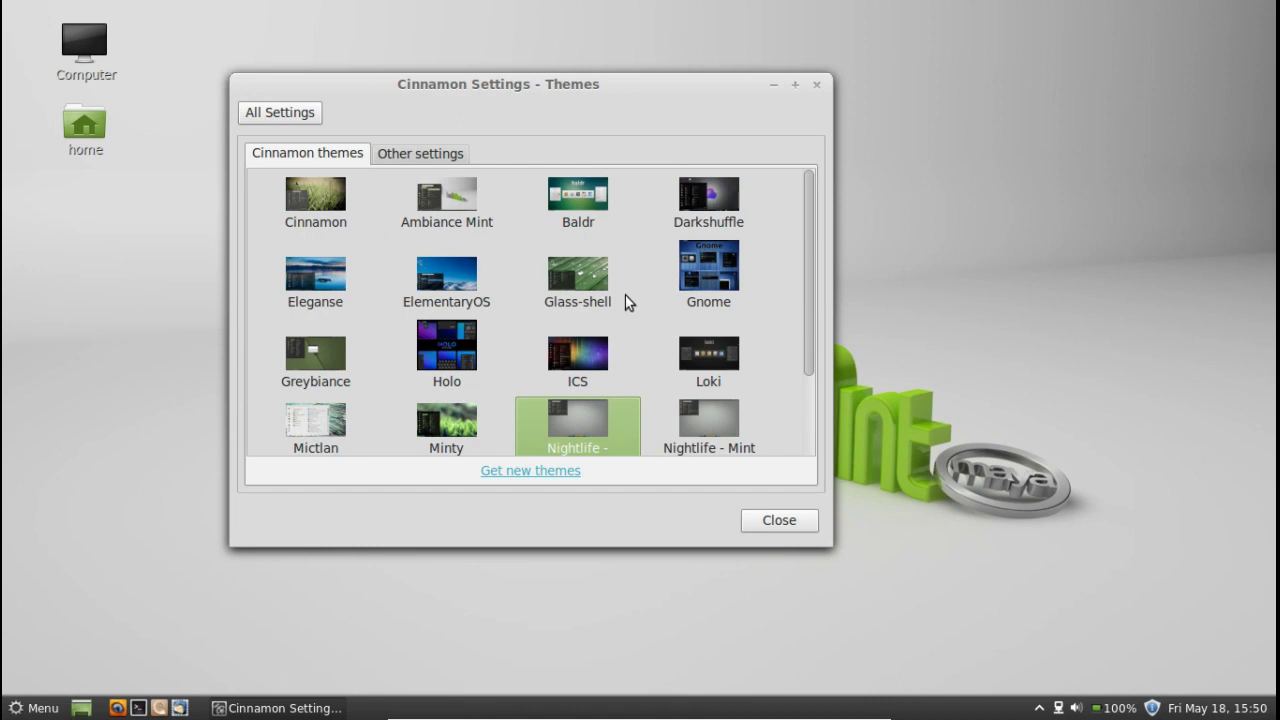
scroll(614, 303, down, 2)
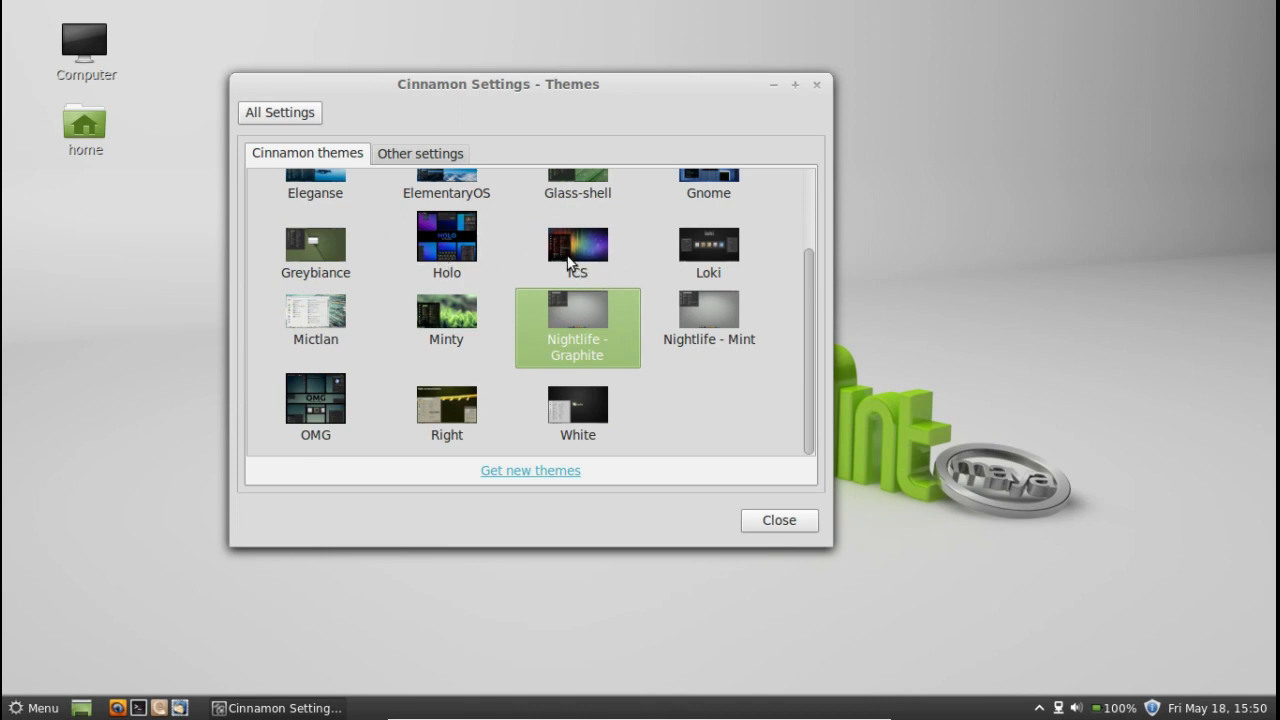
scroll(613, 425, up, 1)
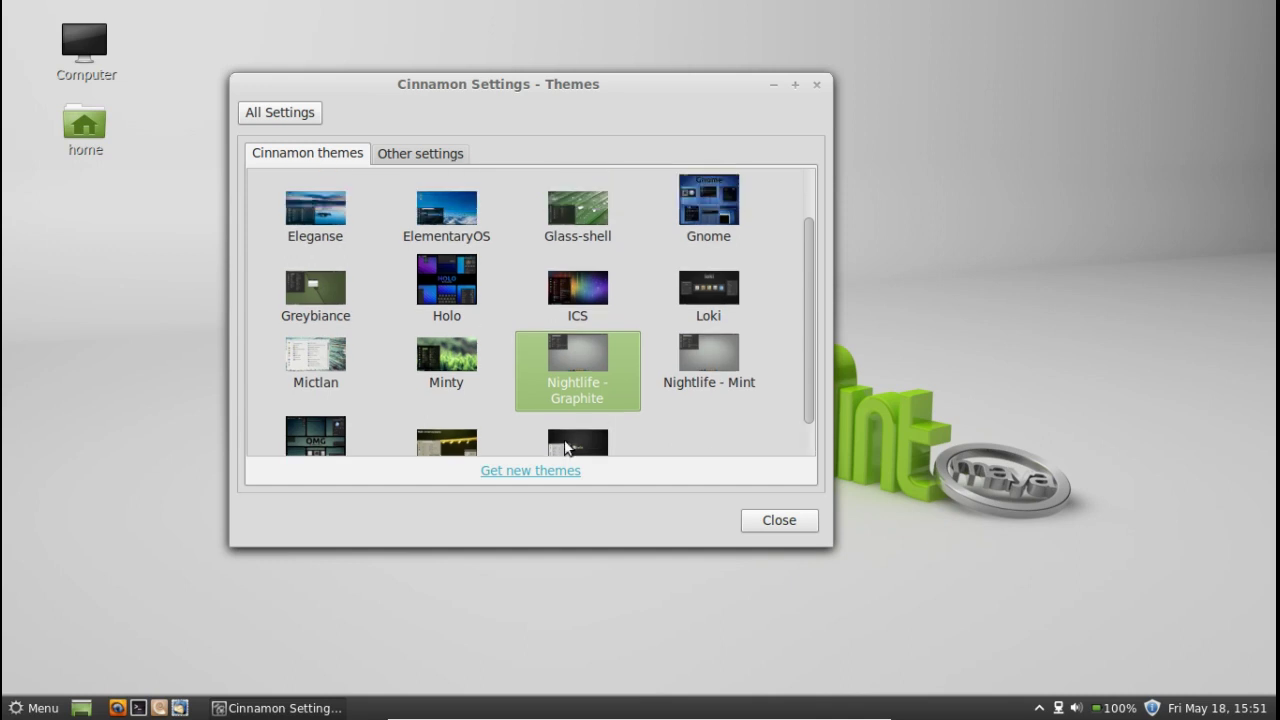
Step: Review the other theme settings, including the window theme choices with Metabox kept, and return to the Cinnamon themes
click(412, 156)
scroll(412, 186, up, 1)
click(412, 186)
click(412, 186)
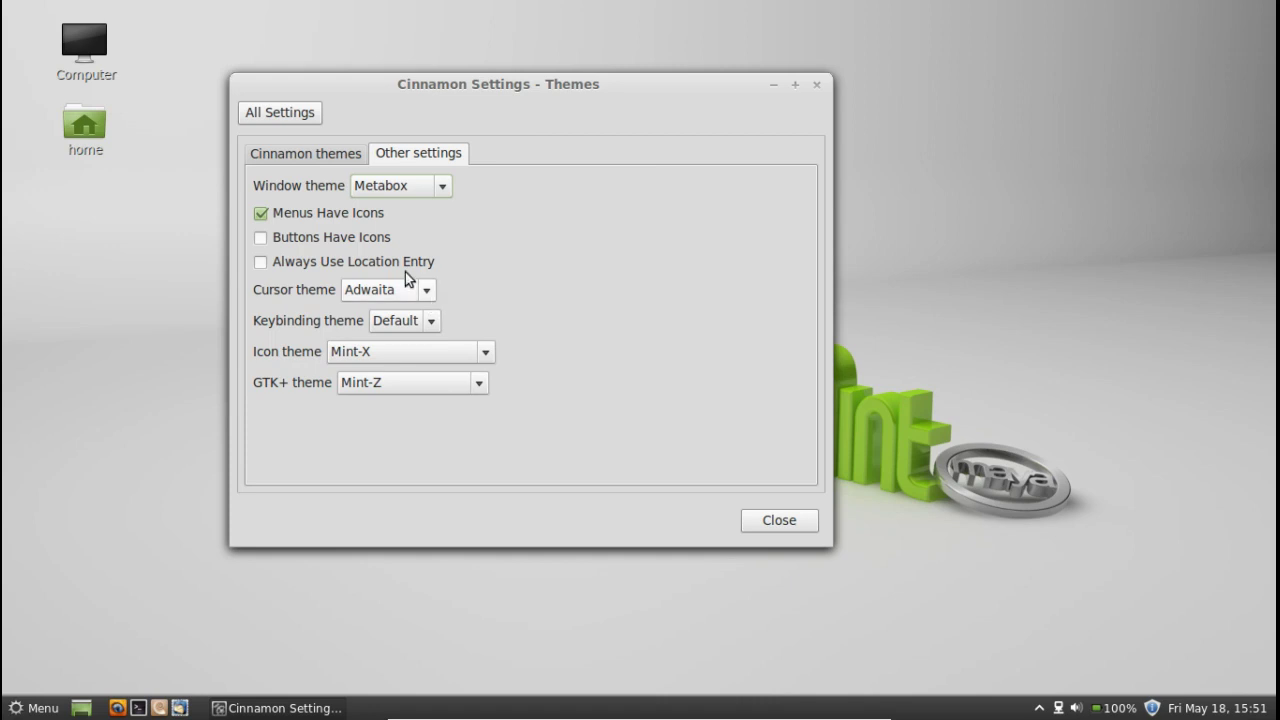
click(328, 153)
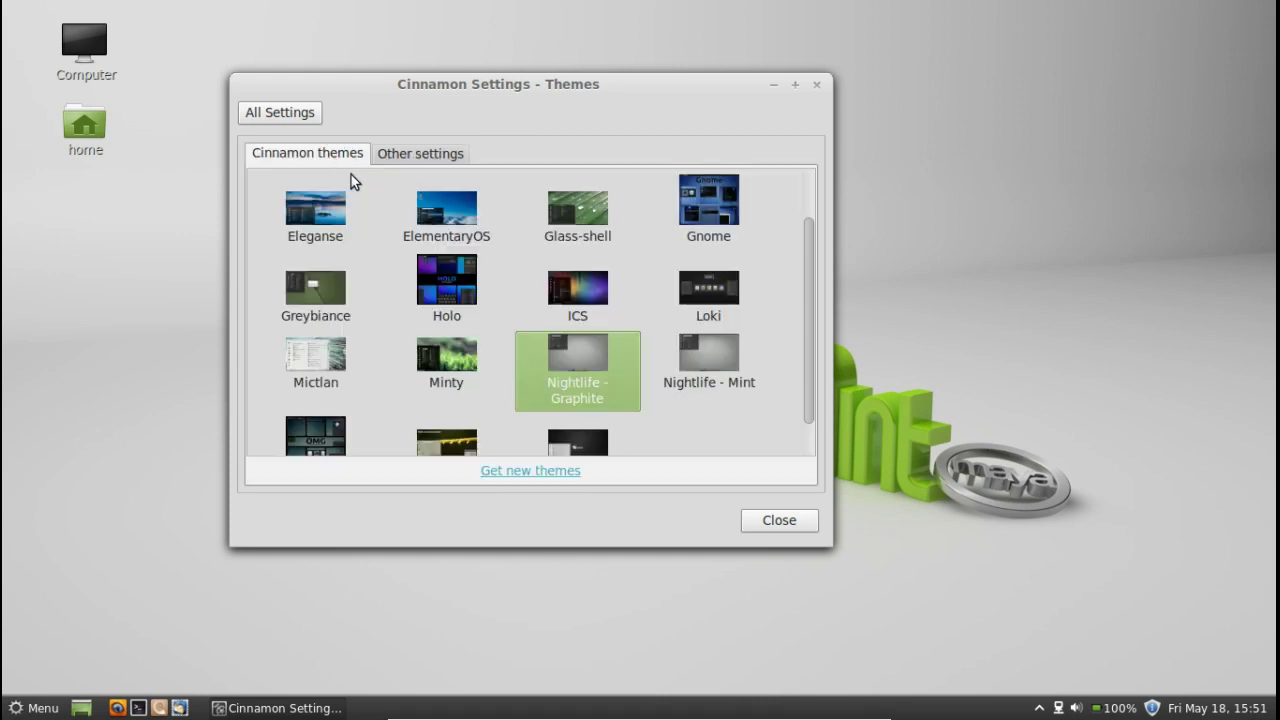
Step: Try the ElementaryOS and ICS themes, opening the application menu to preview each one
click(435, 220)
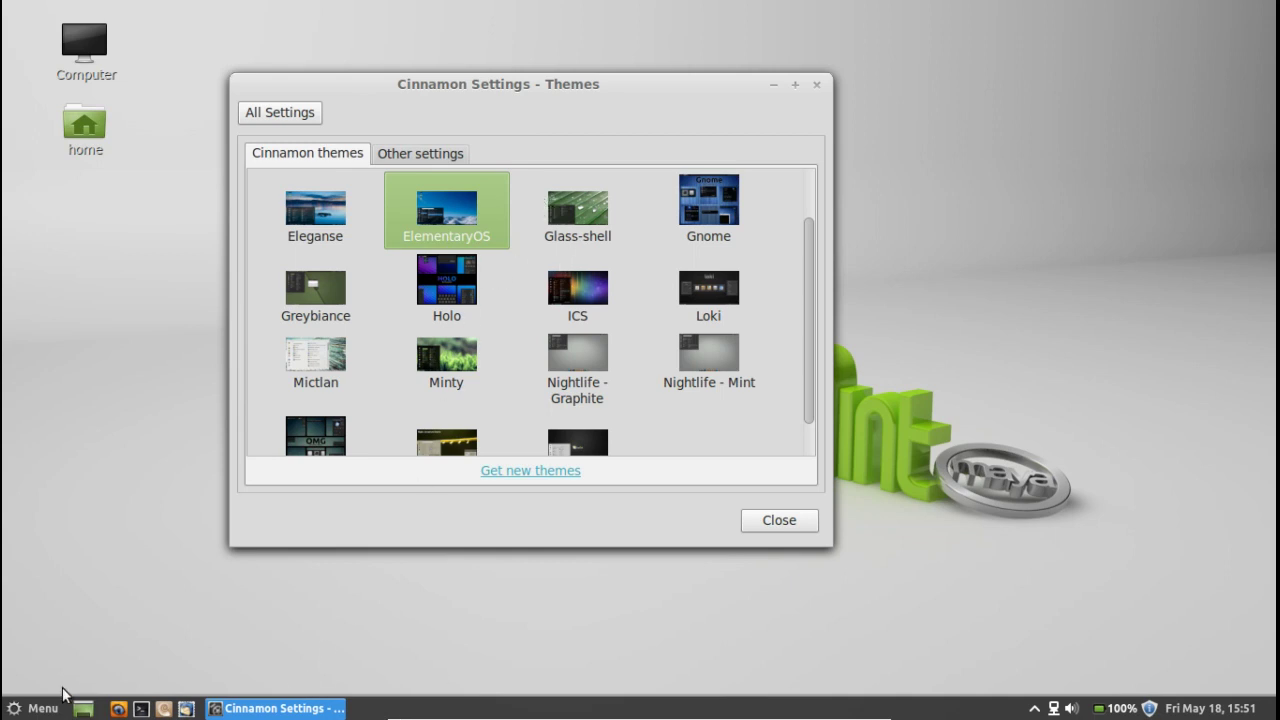
click(25, 707)
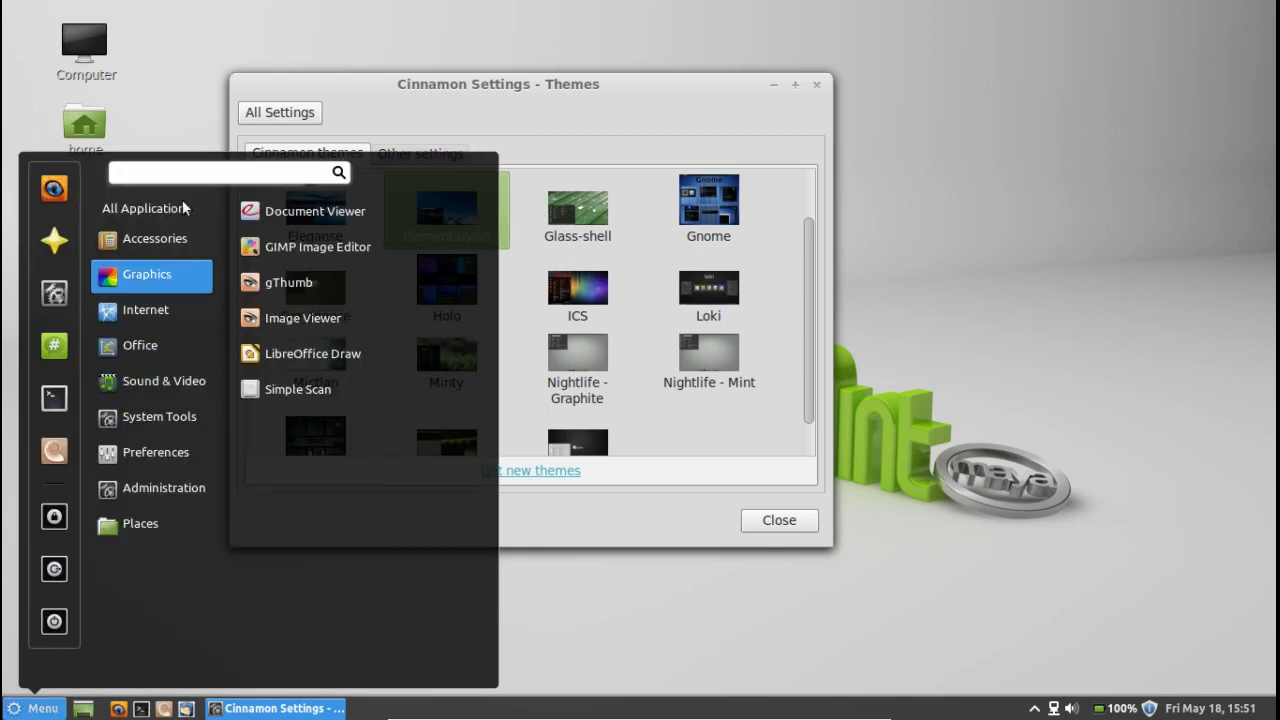
click(577, 292)
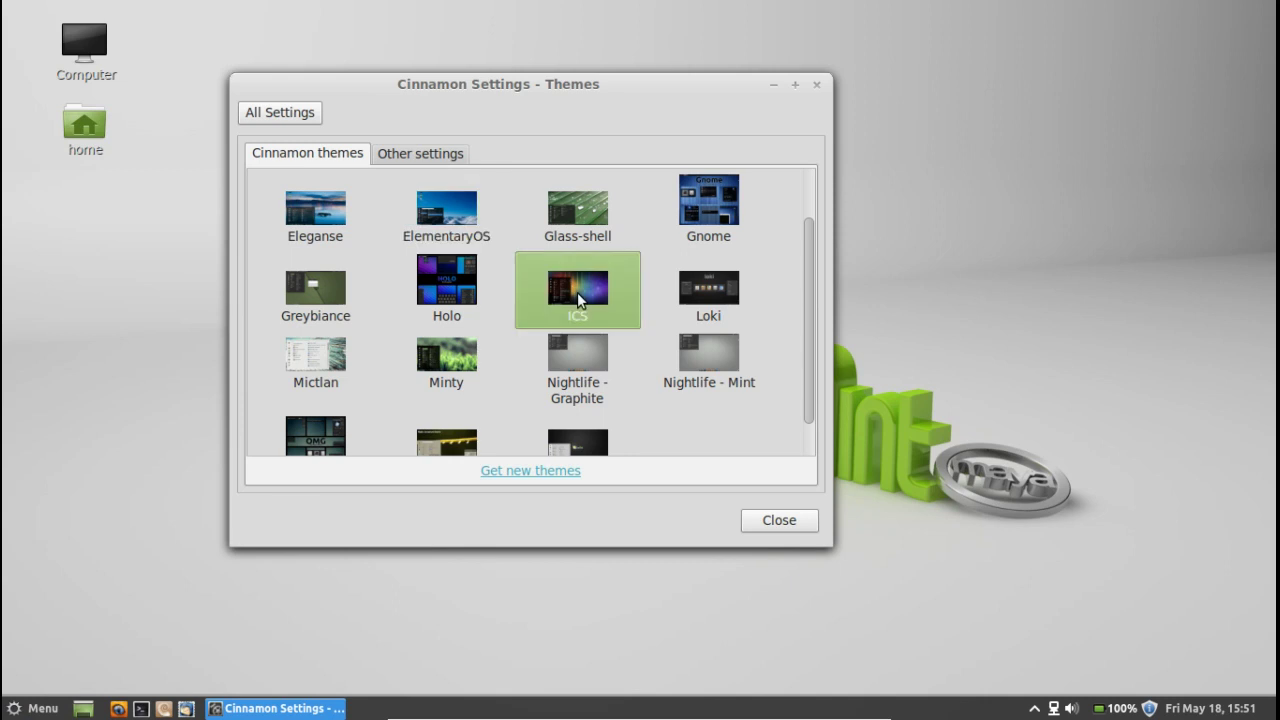
click(55, 705)
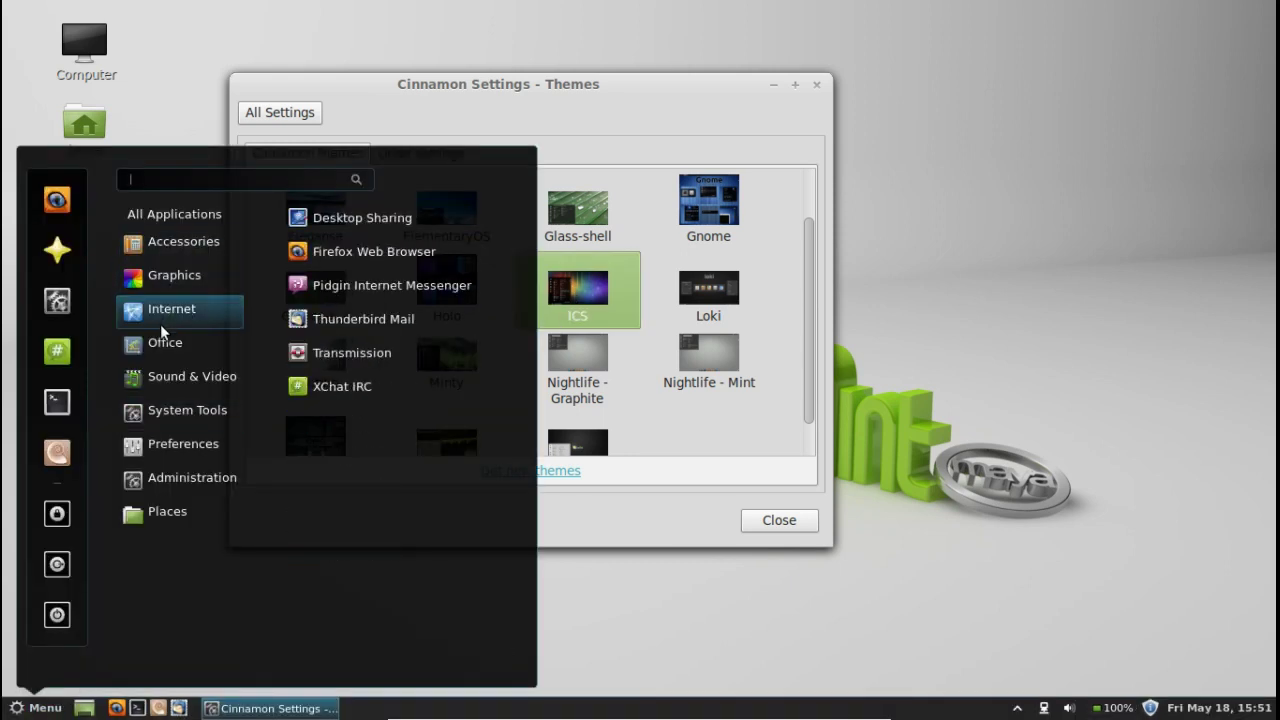
click(469, 102)
Step: View the icon theme and GTK+ theme choices in the other theme settings, keeping Mint-X and Mint-Z
click(418, 153)
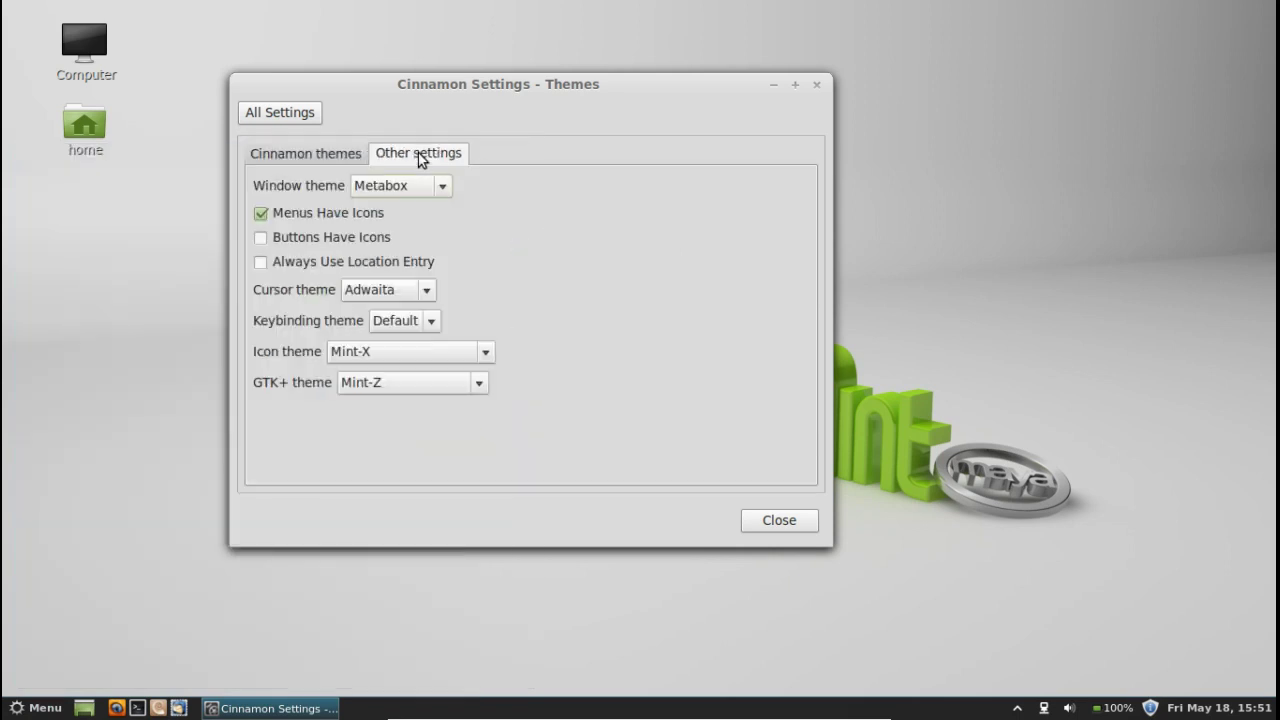
click(414, 351)
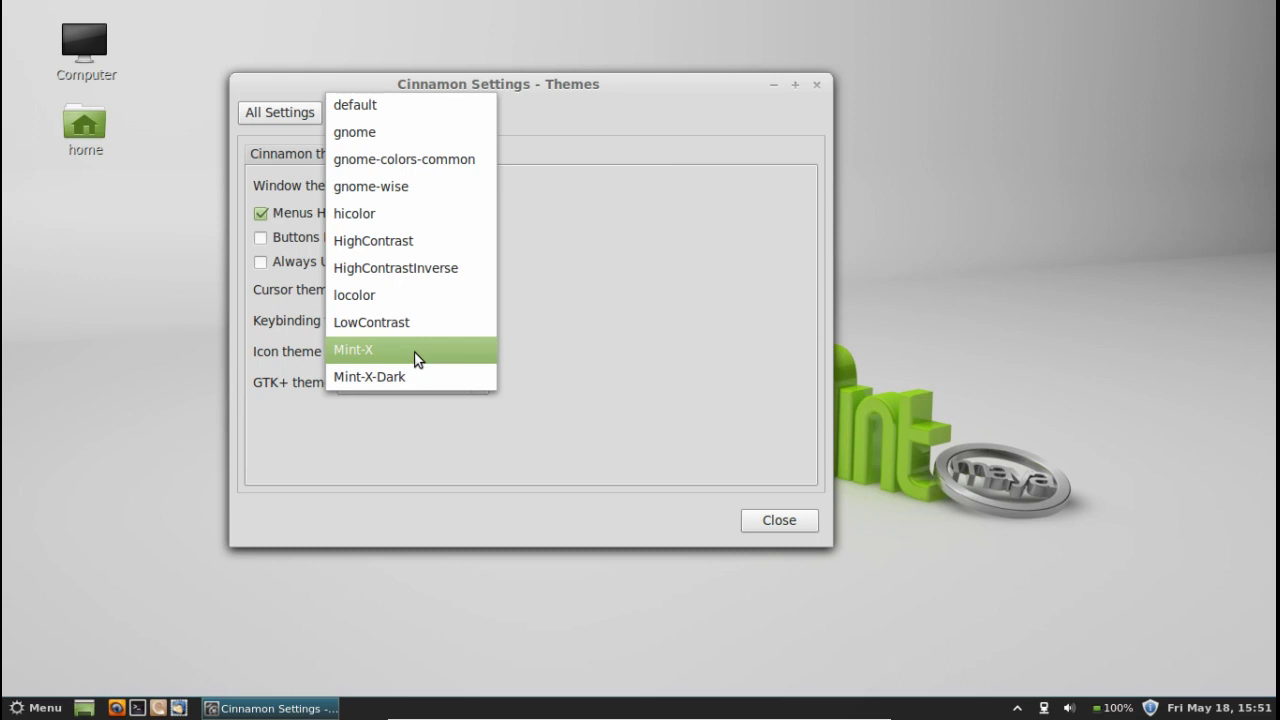
click(414, 351)
click(426, 381)
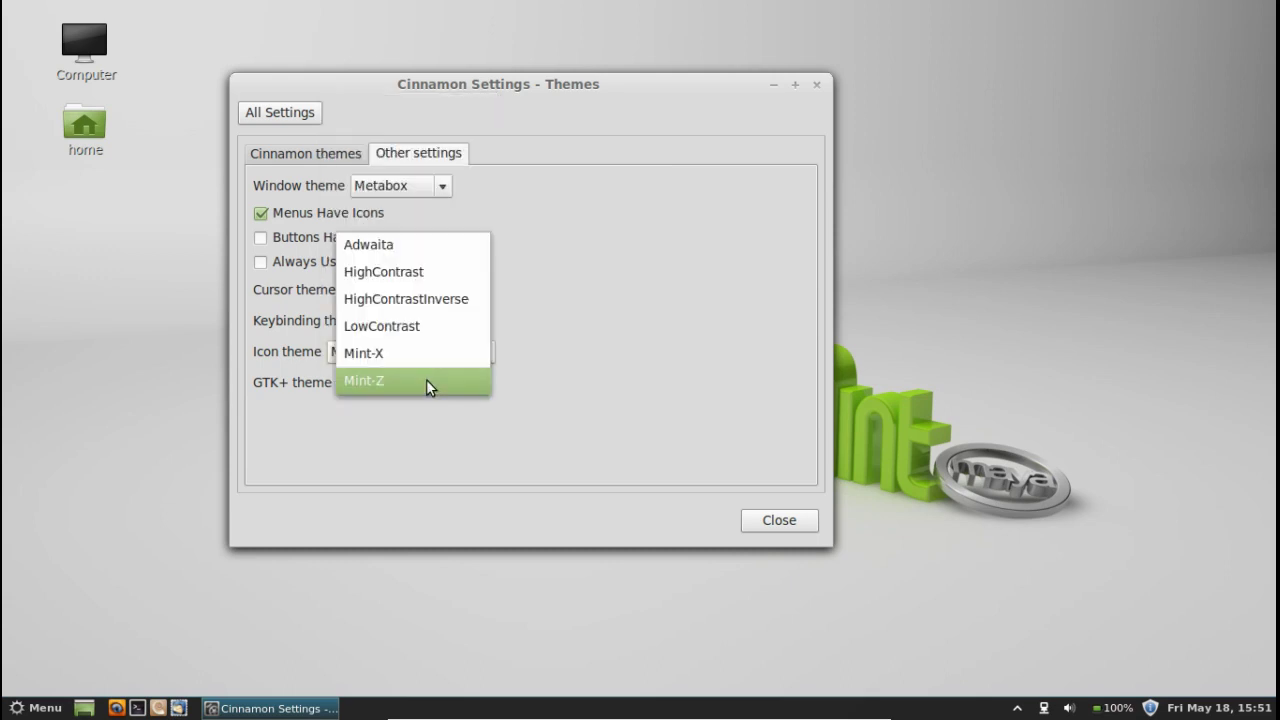
click(426, 380)
Step: Return to the Cinnamon themes, try the Cinnamon theme, and apply the Ambiance Mint theme instead
click(340, 160)
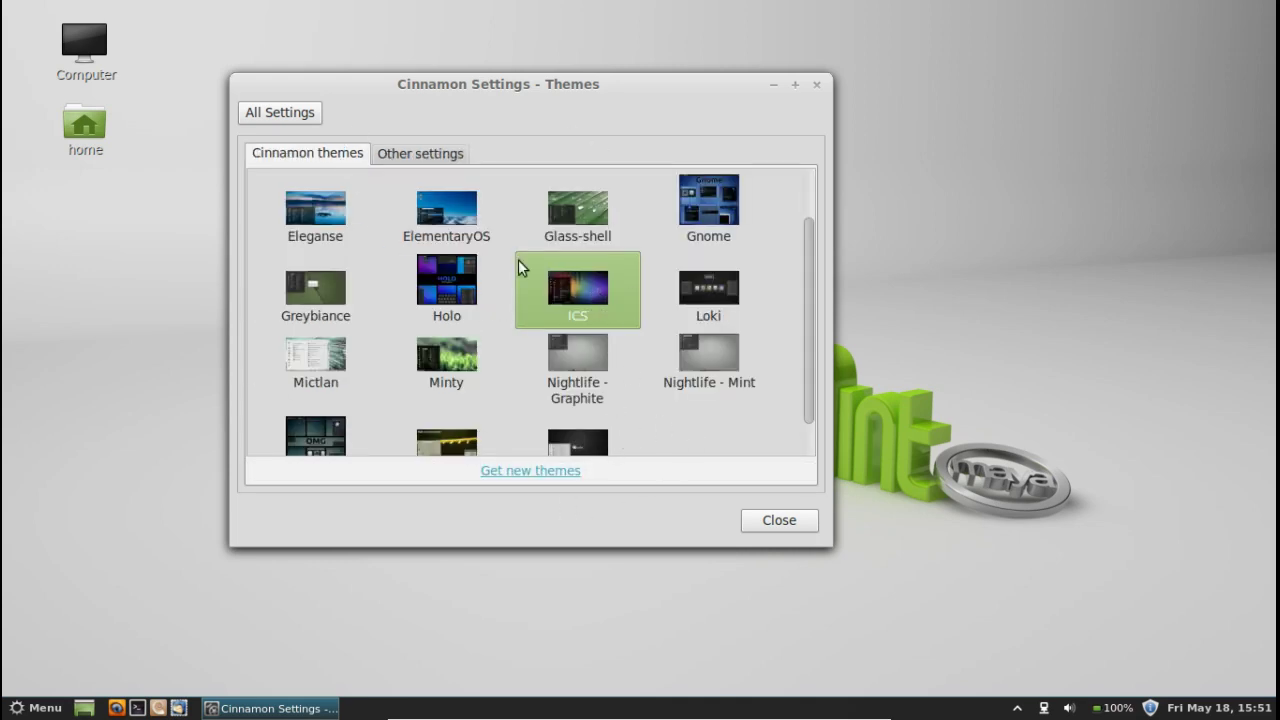
scroll(551, 380, up, 2)
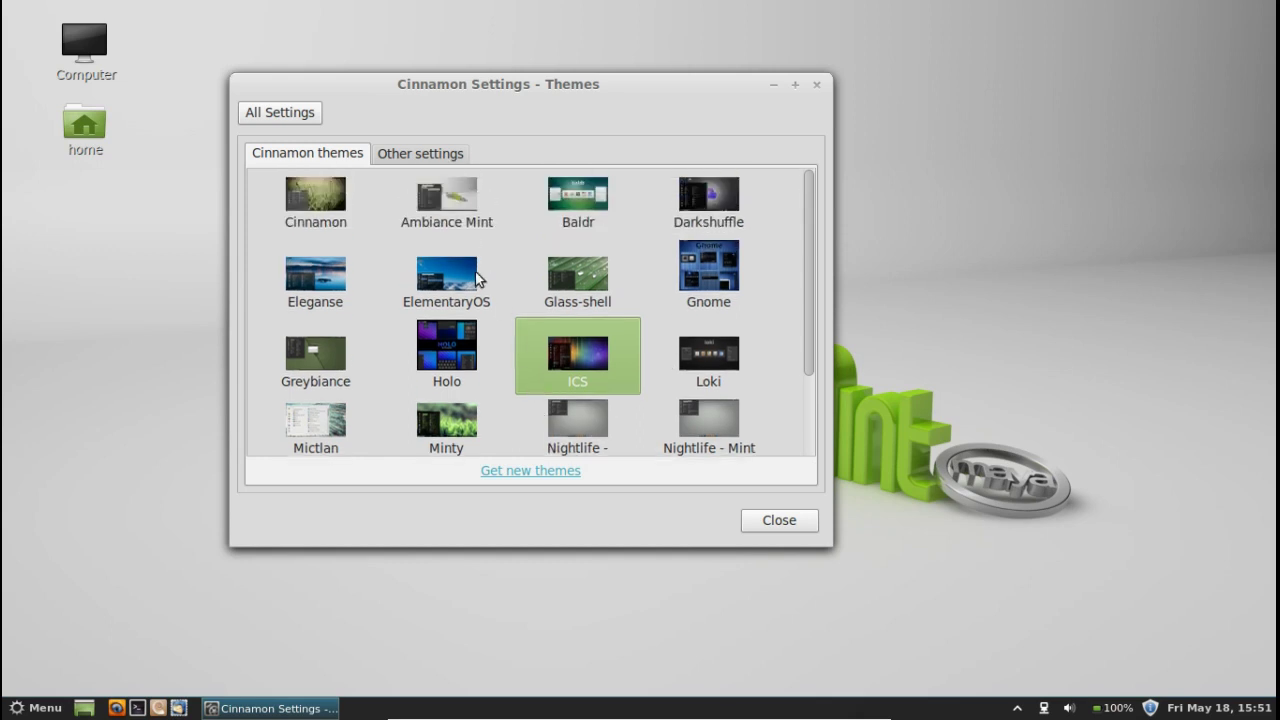
click(335, 203)
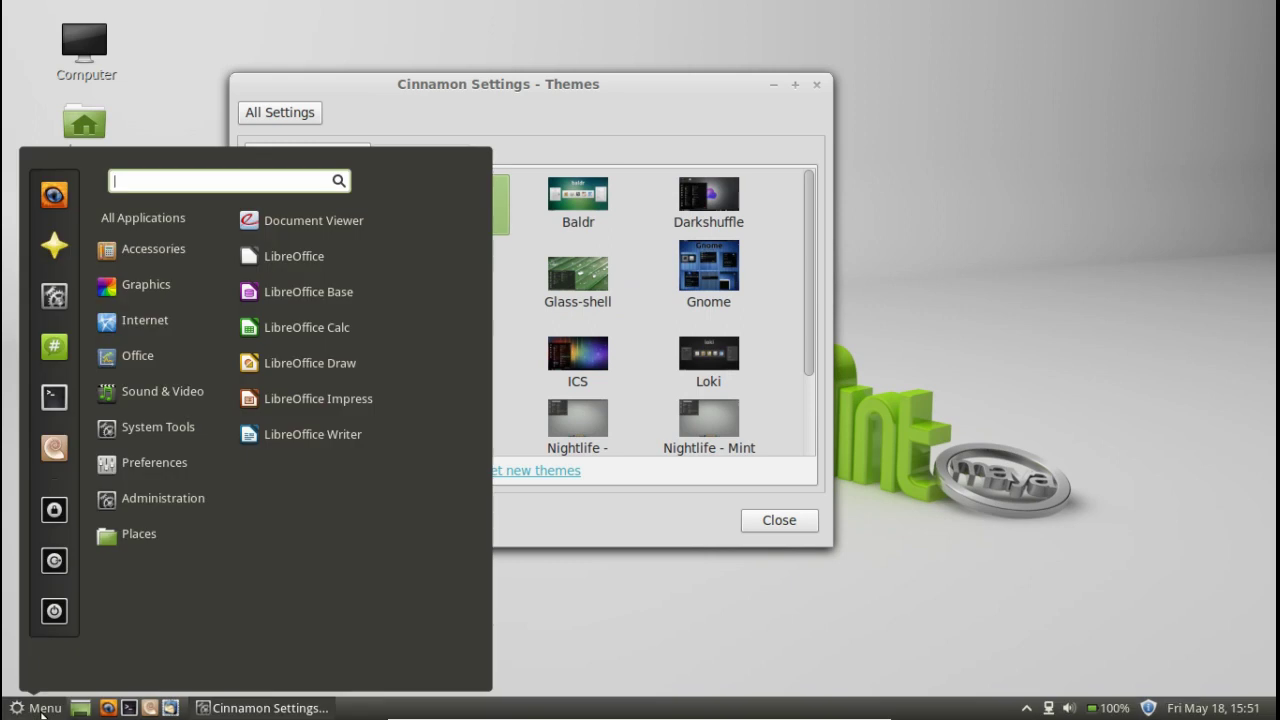
click(446, 203)
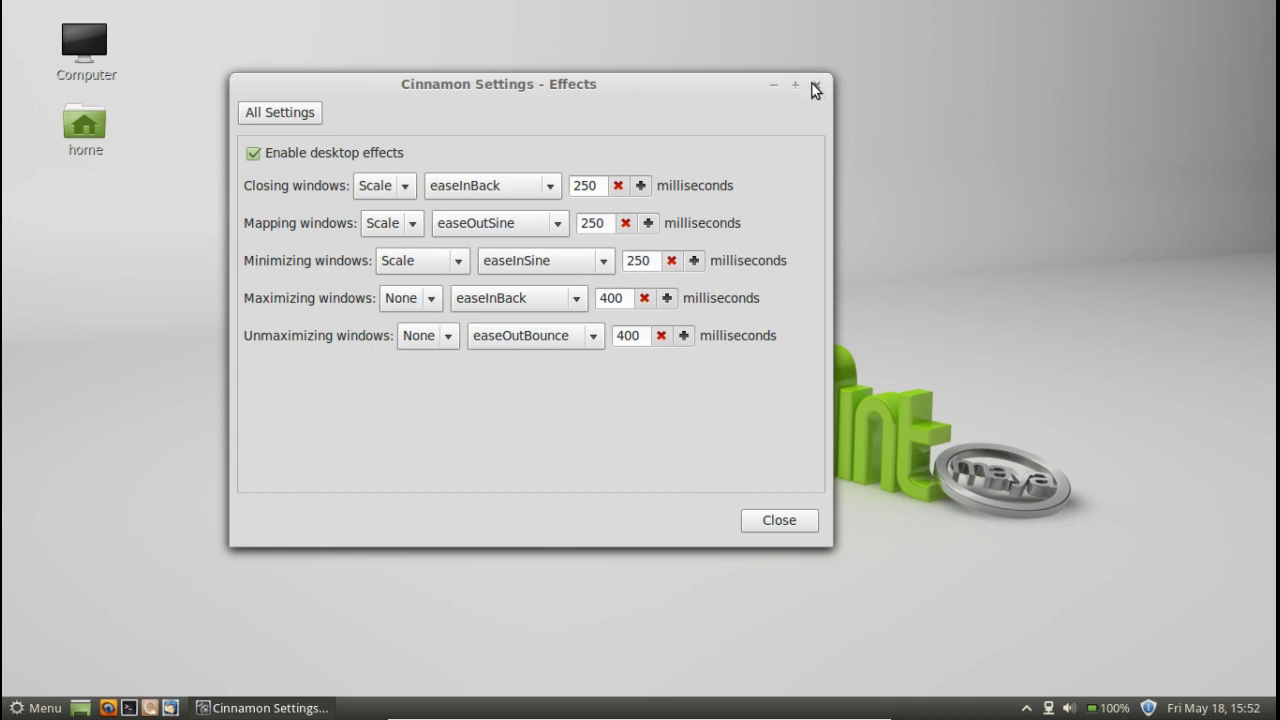
Step: Leave the Effects settings, open the Applets settings and look through the whole list of available applets
click(252, 114)
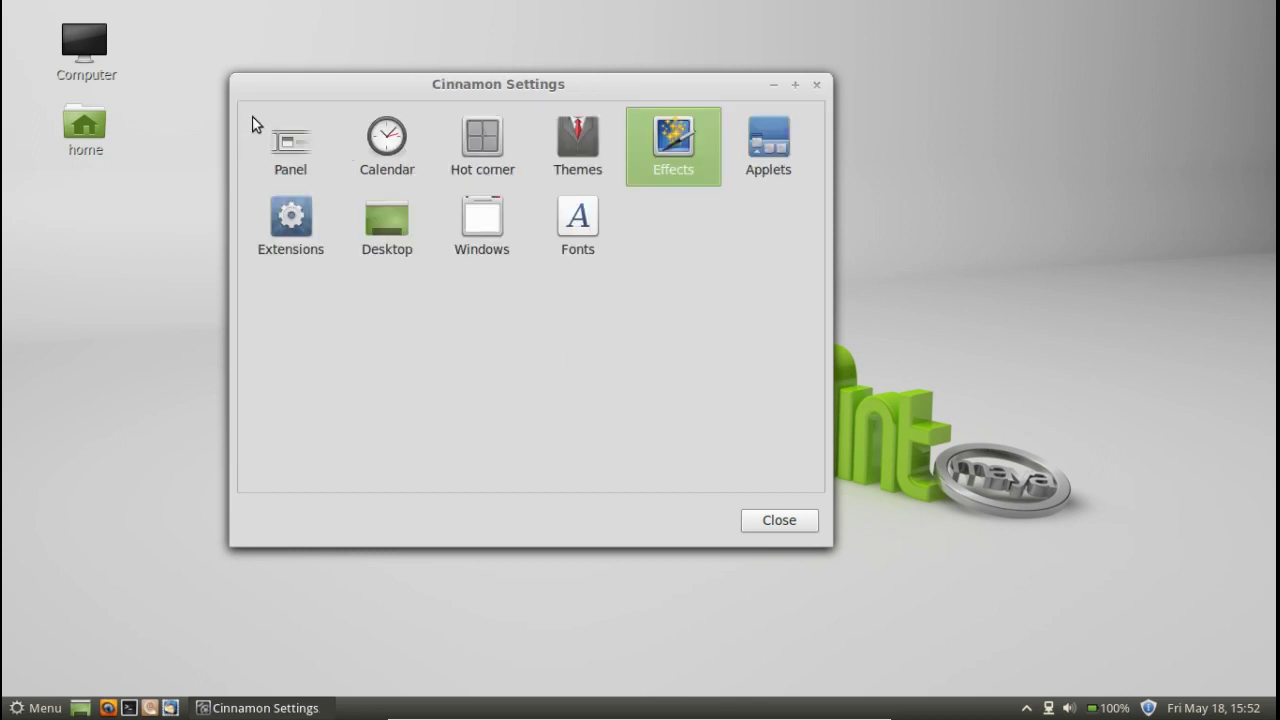
click(768, 150)
scroll(400, 266, down, 5)
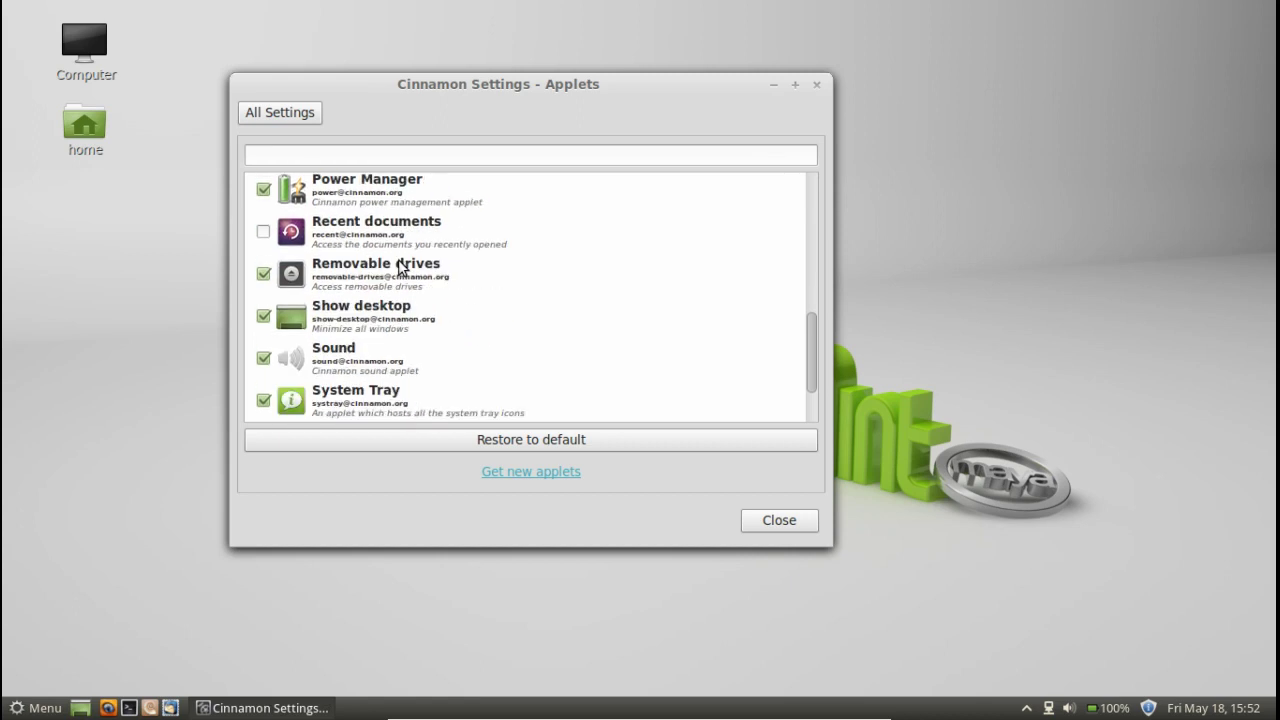
scroll(400, 266, down, 2)
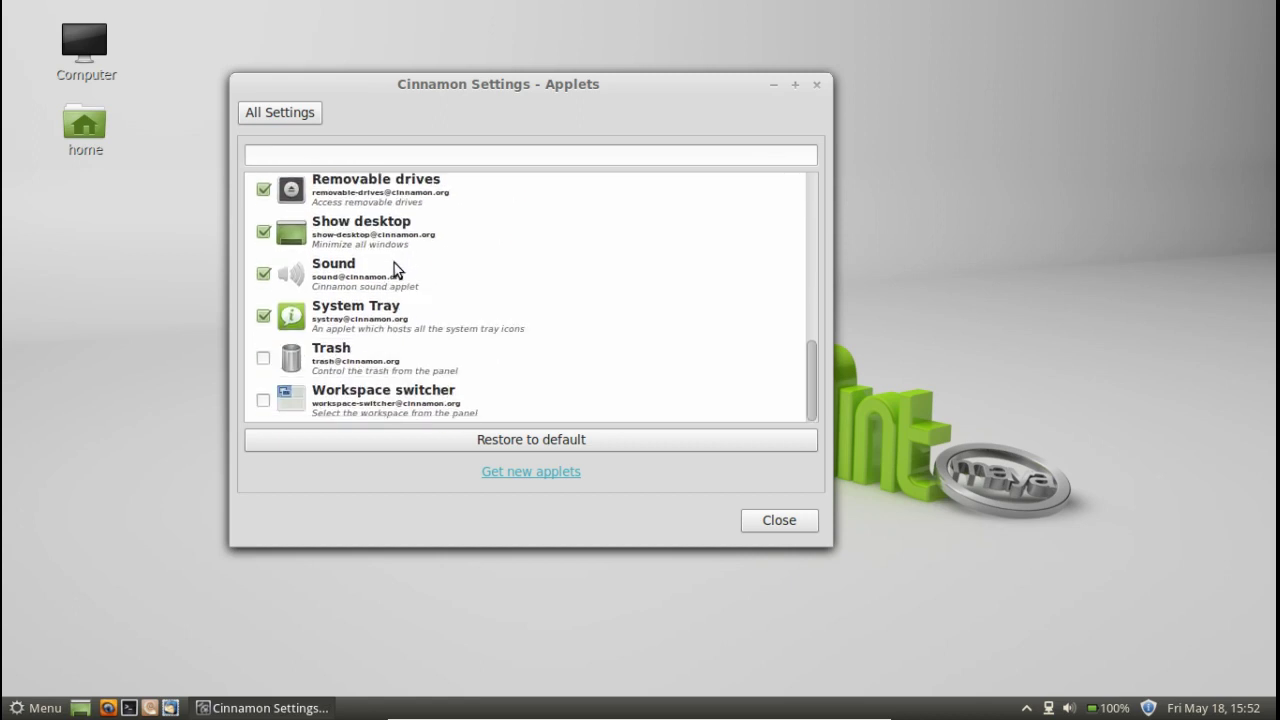
scroll(396, 266, up, 8)
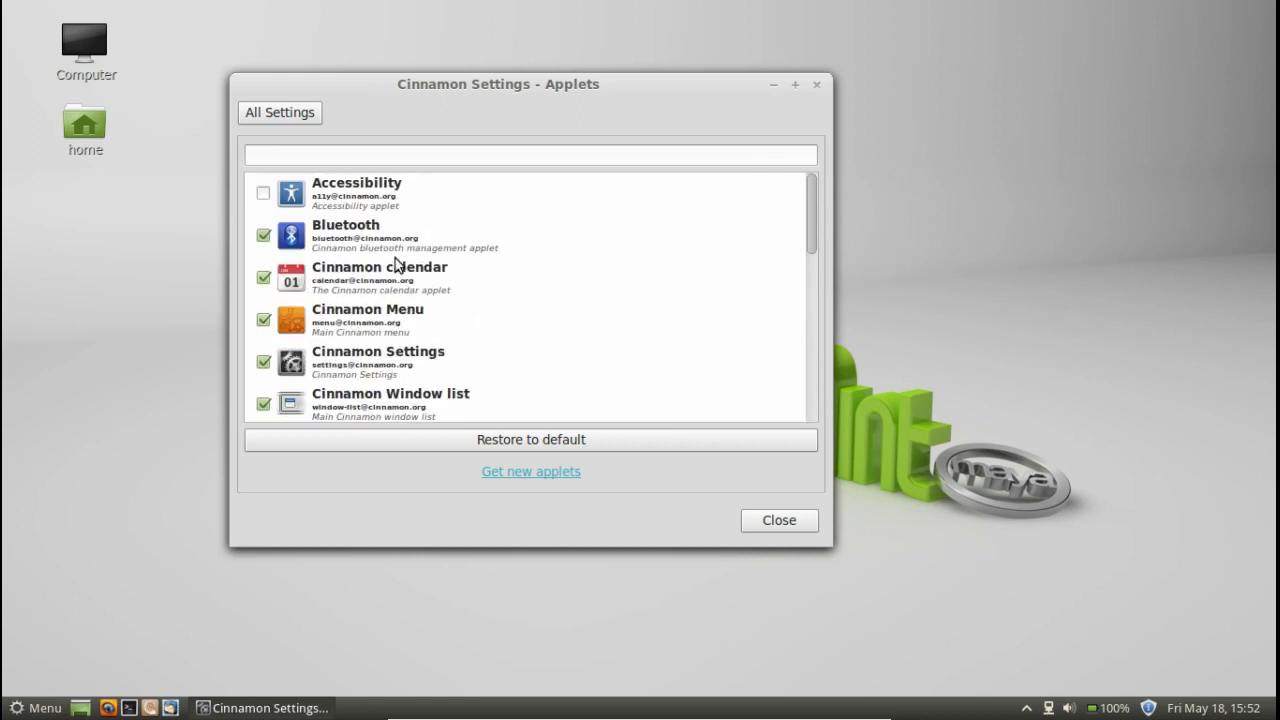
scroll(400, 240, down, 5)
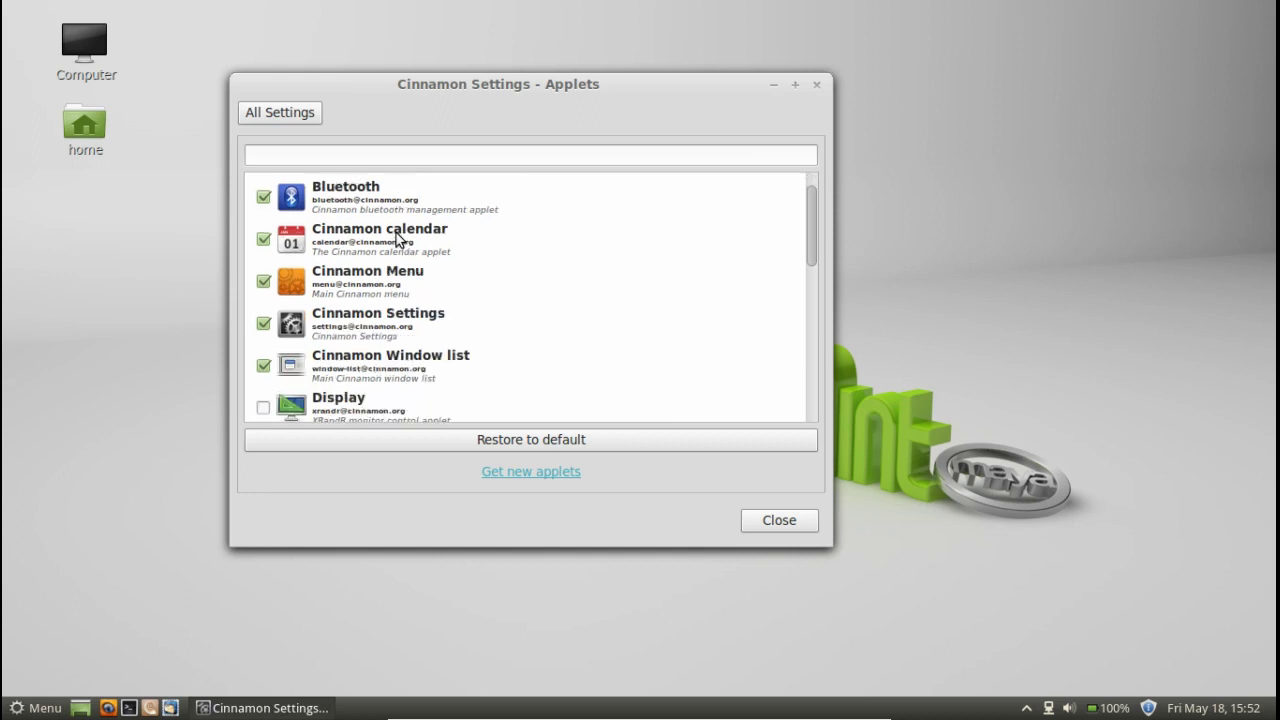
scroll(406, 245, down, 2)
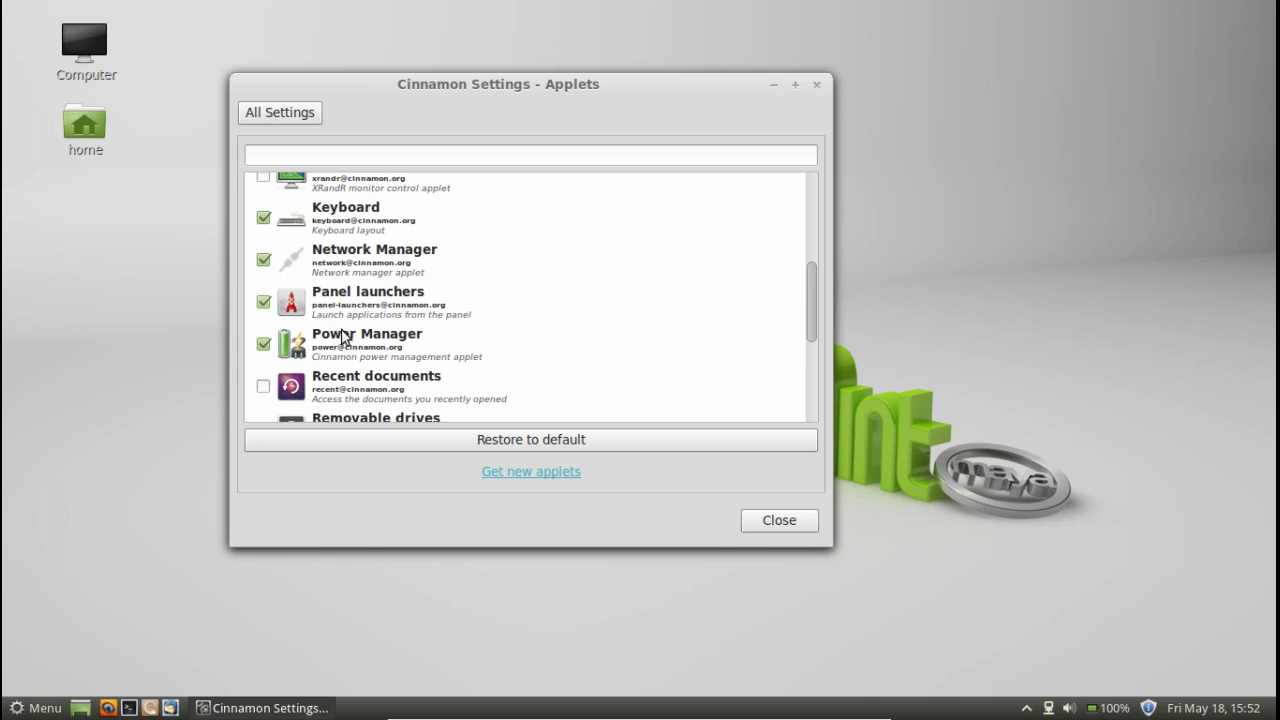
Step: Enable the Recent documents applet and try out its new icon on the panel
click(261, 390)
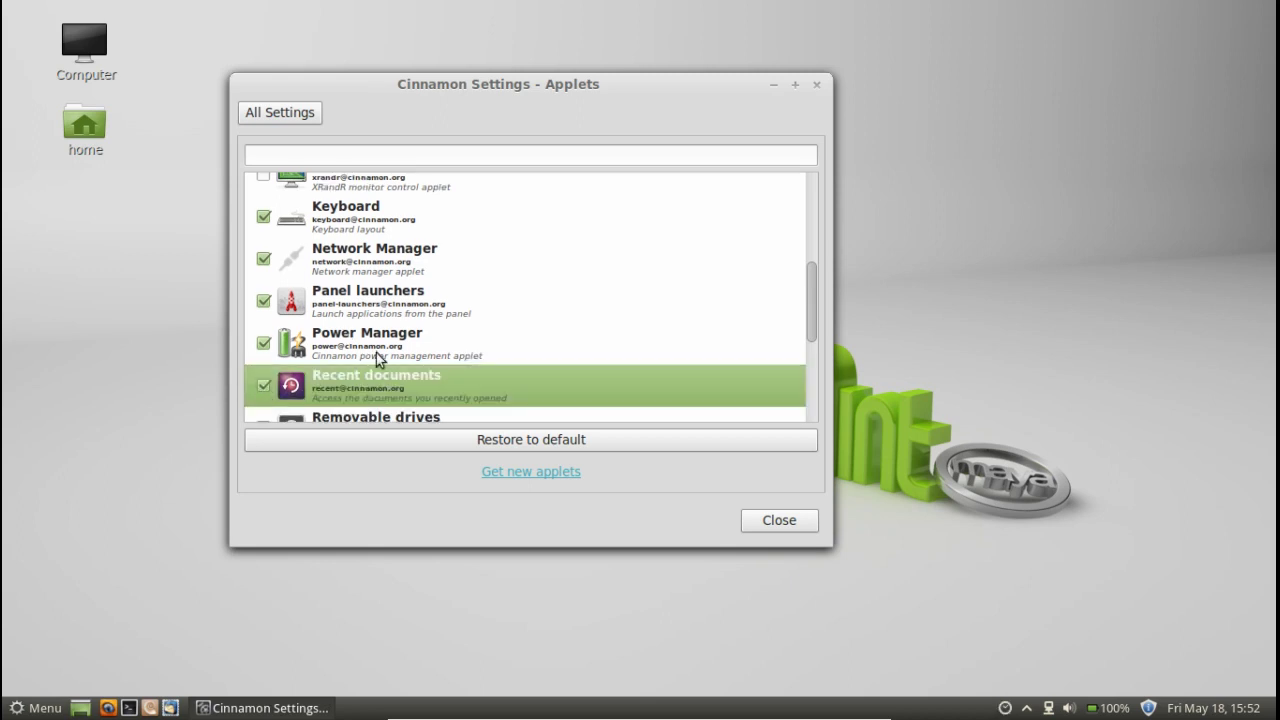
right_click(1018, 710)
click(1012, 710)
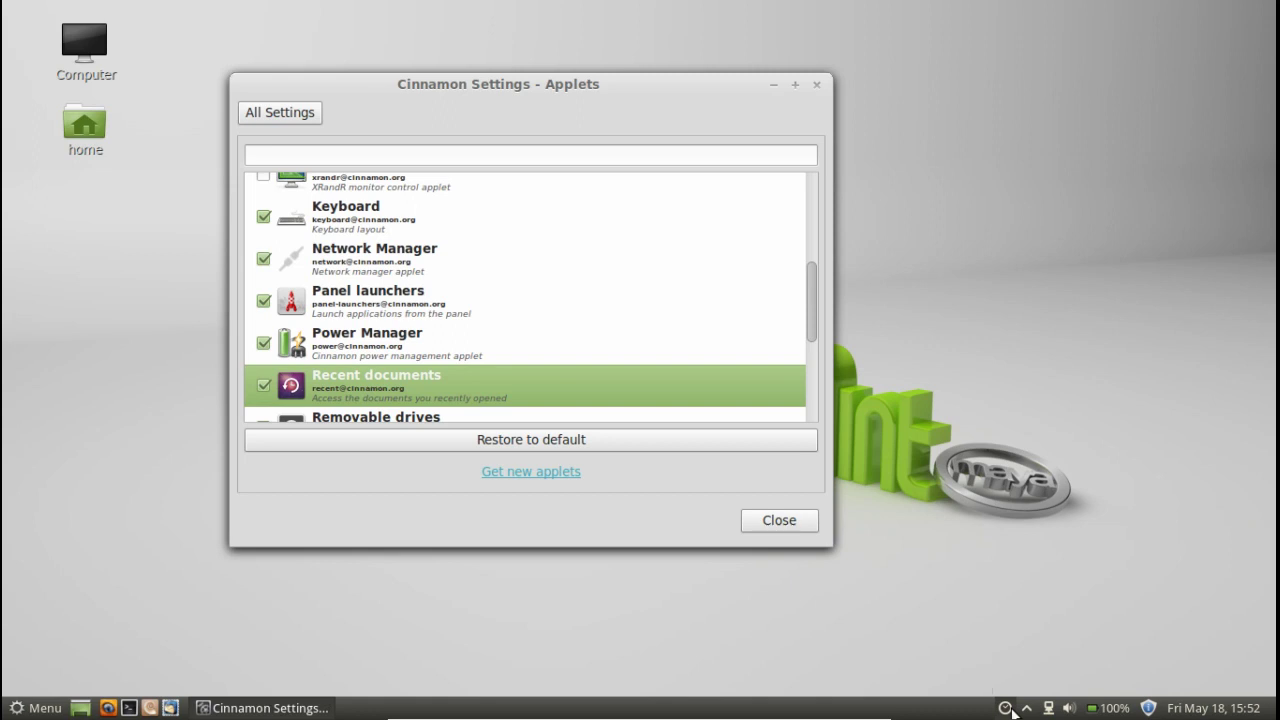
Step: Enable the Workspace switcher applet and use it to switch to the second workspace and back to the first
scroll(442, 287, down, 3)
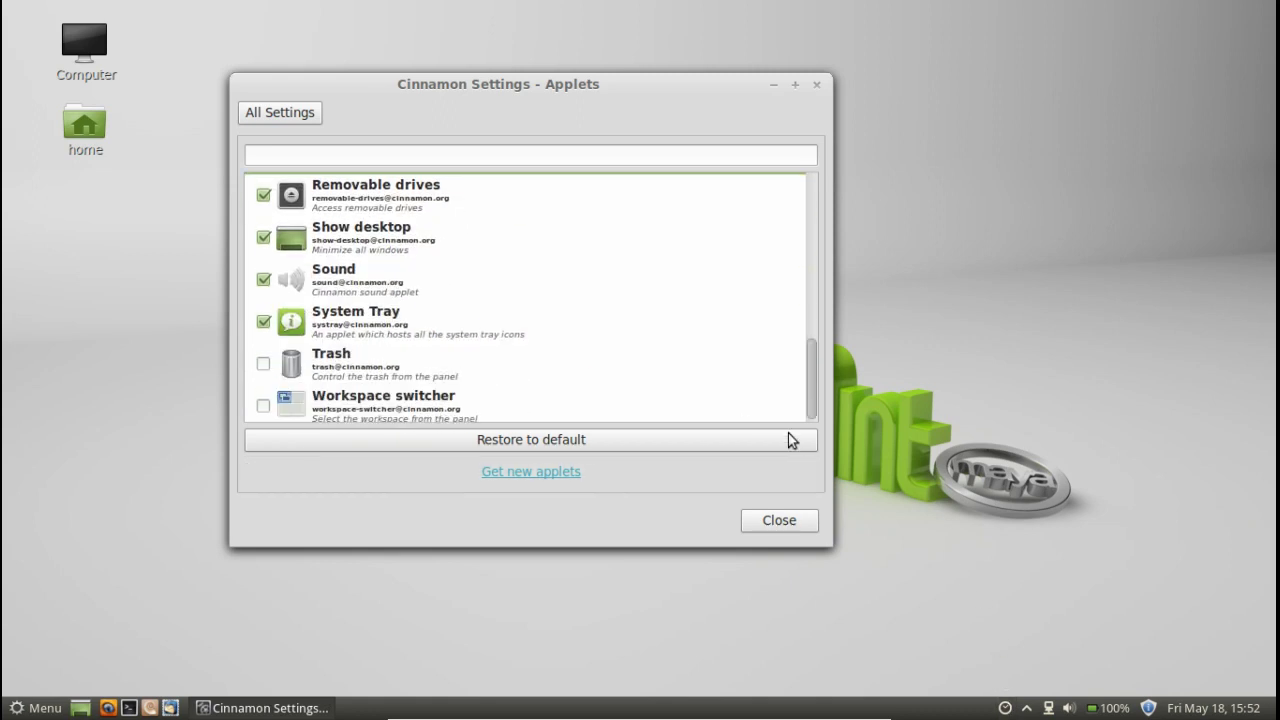
scroll(540, 308, down, 1)
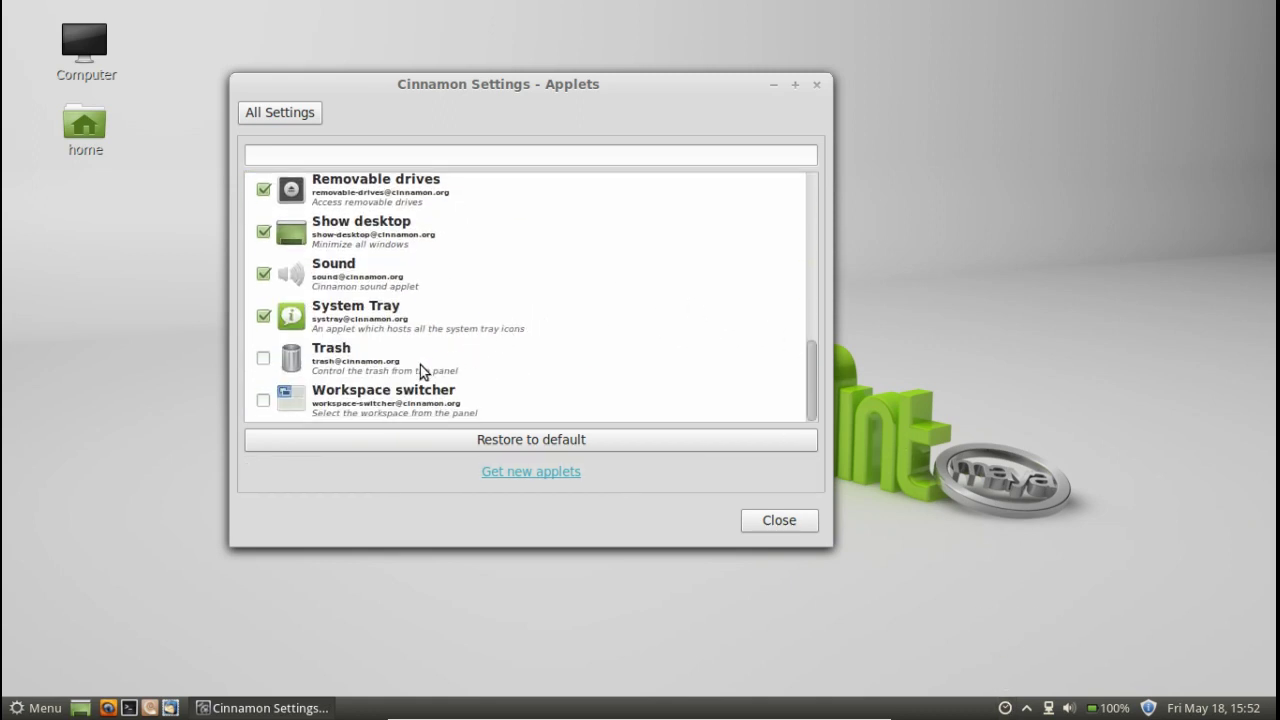
click(258, 401)
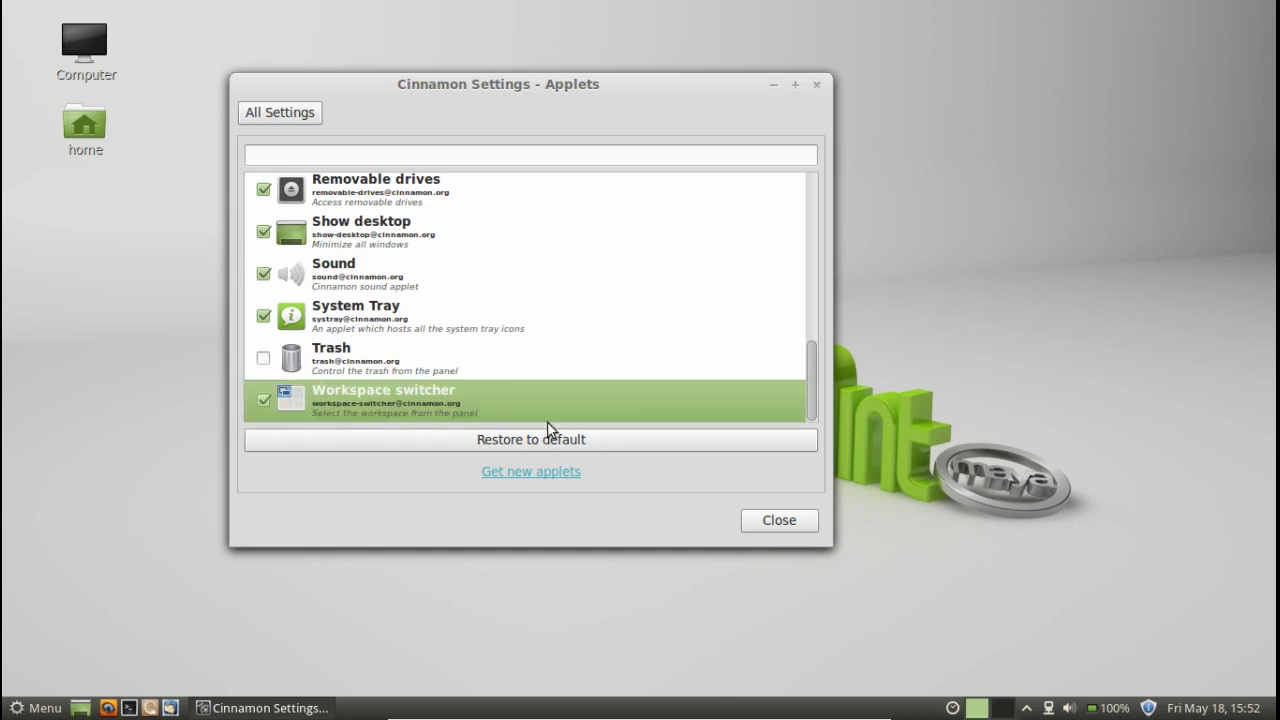
click(1008, 708)
click(979, 708)
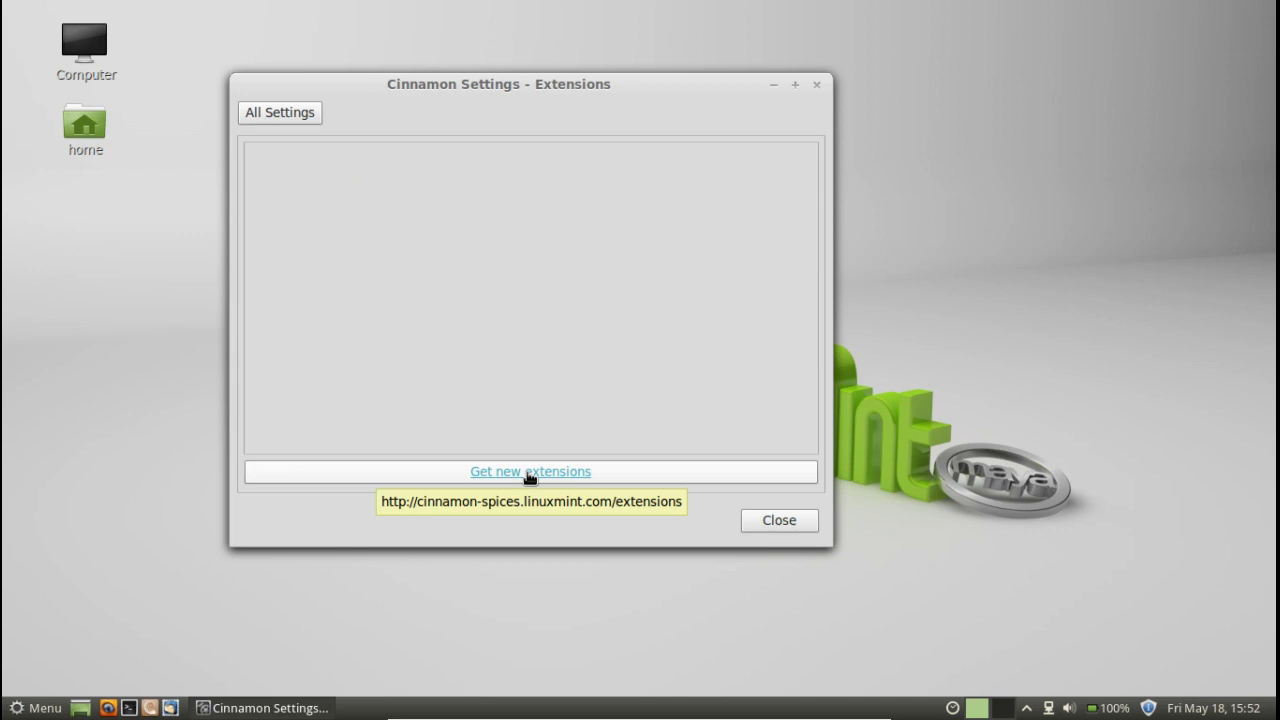
Step: Leave the Extensions settings and view the Desktop settings
click(294, 120)
click(386, 256)
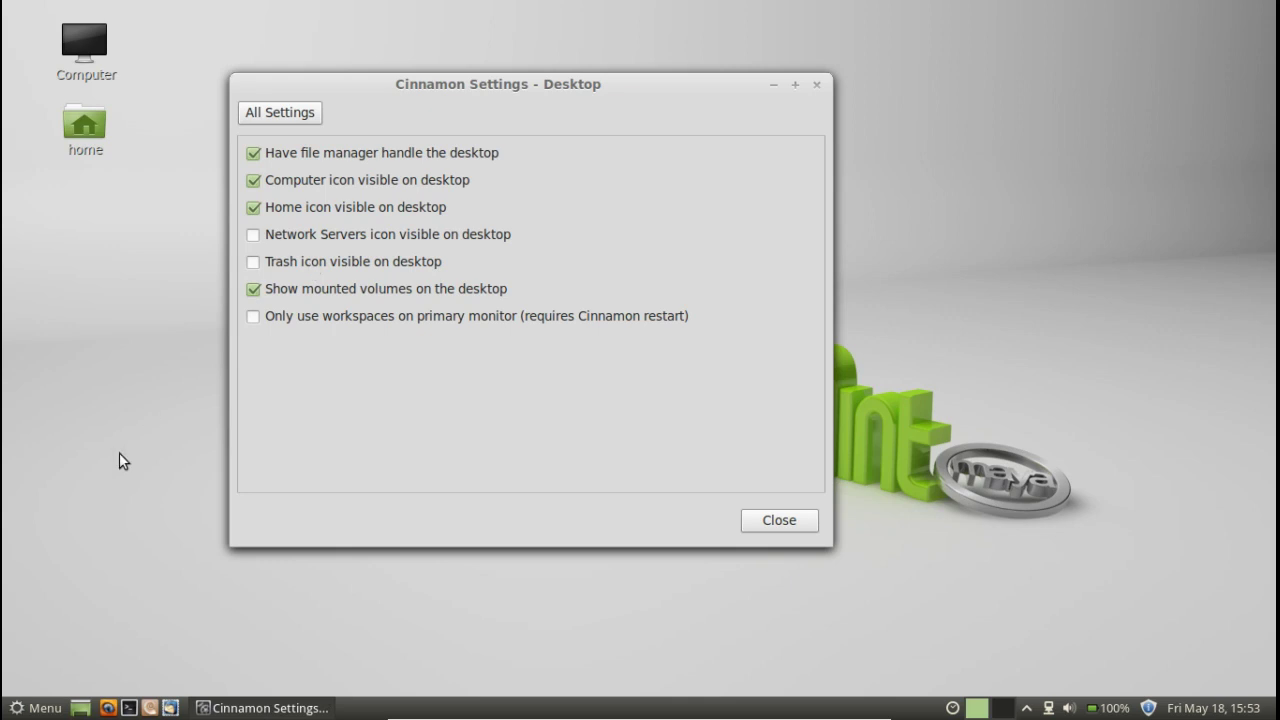
Step: Search the application menu for "mint" and for "desktop", clearing the search after each term
click(30, 710)
text(mint)
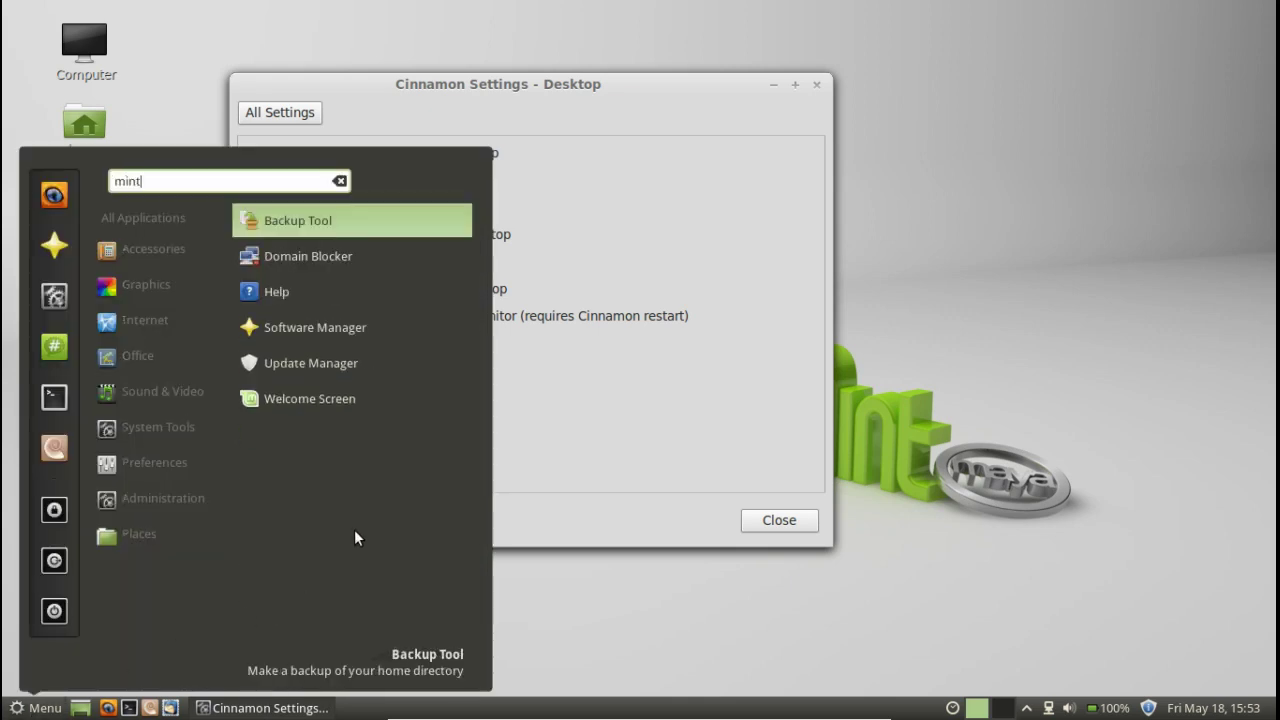
click(340, 181)
text(desktop)
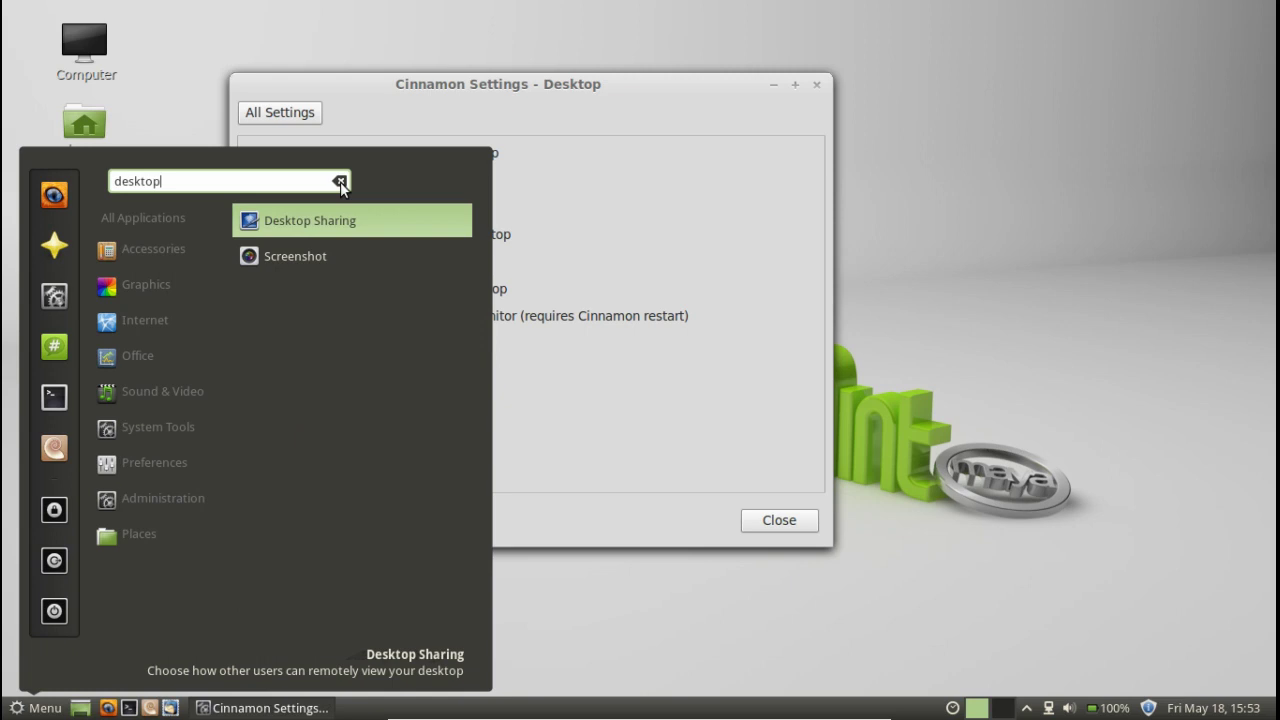
click(340, 182)
Step: Close the application menu, review the Windows settings and return to the overview of all settings
click(697, 138)
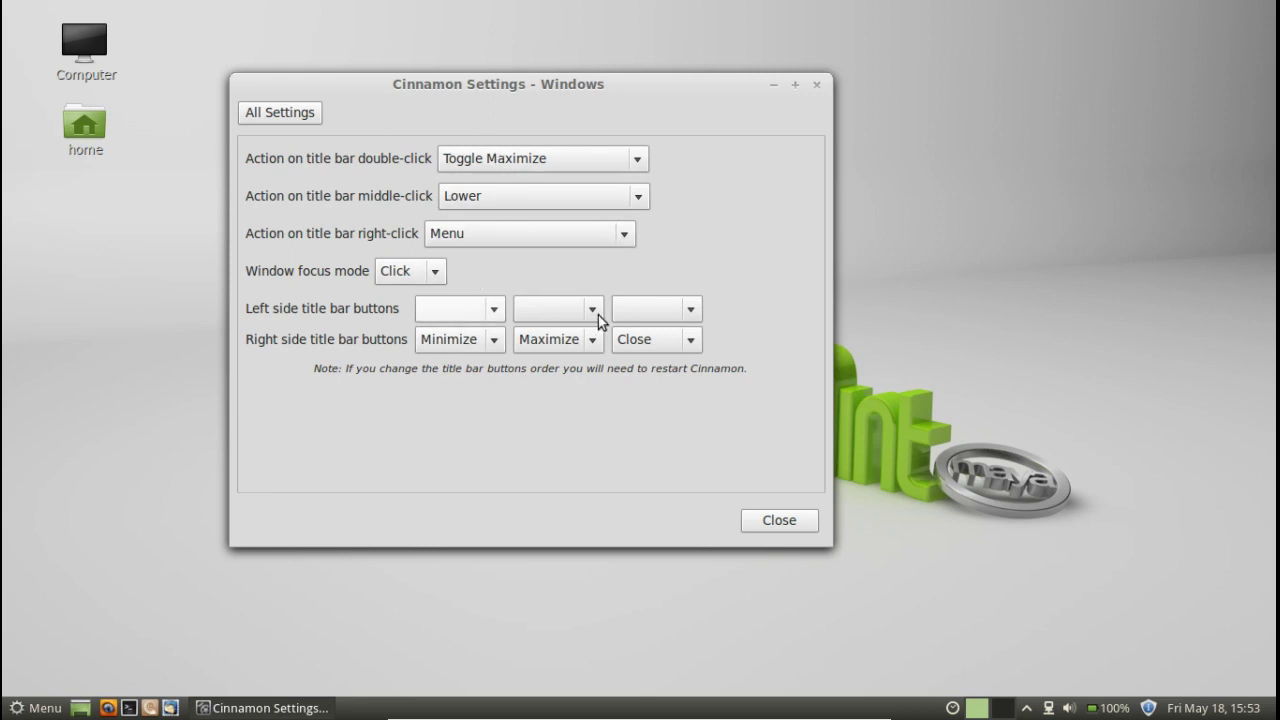
click(285, 111)
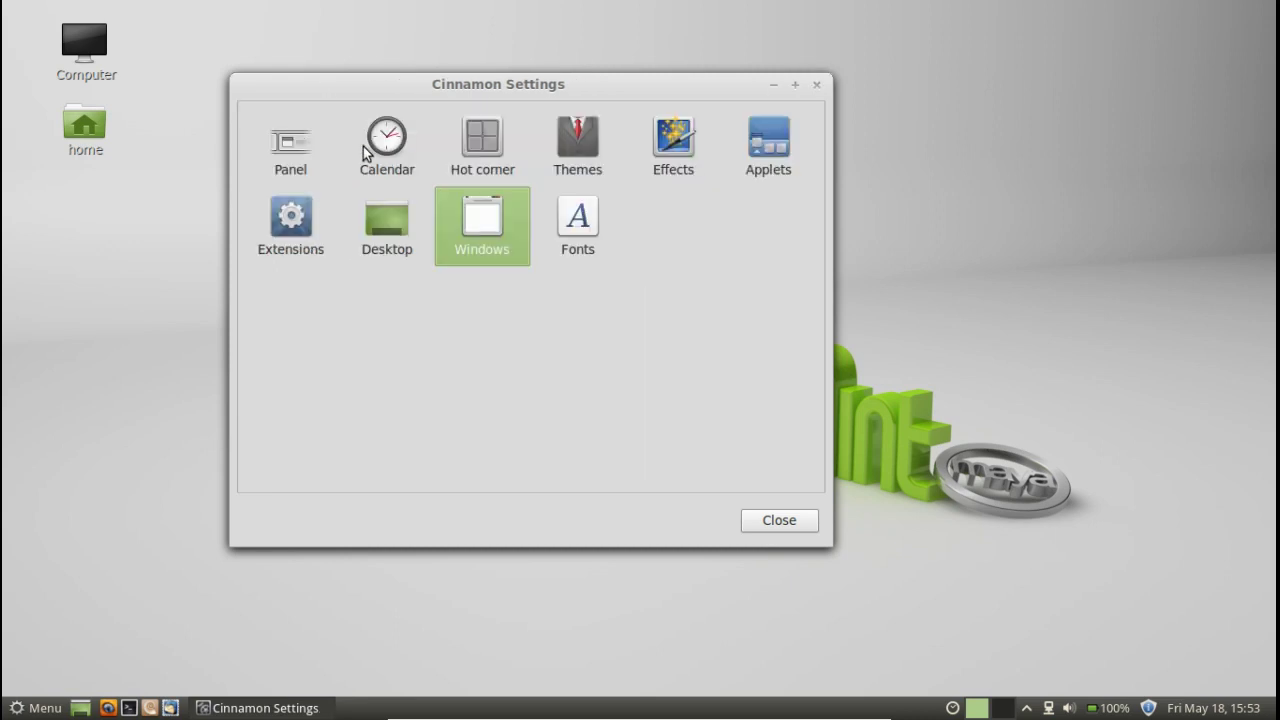
Step: View the Fonts settings and return to the overview of all settings
click(595, 220)
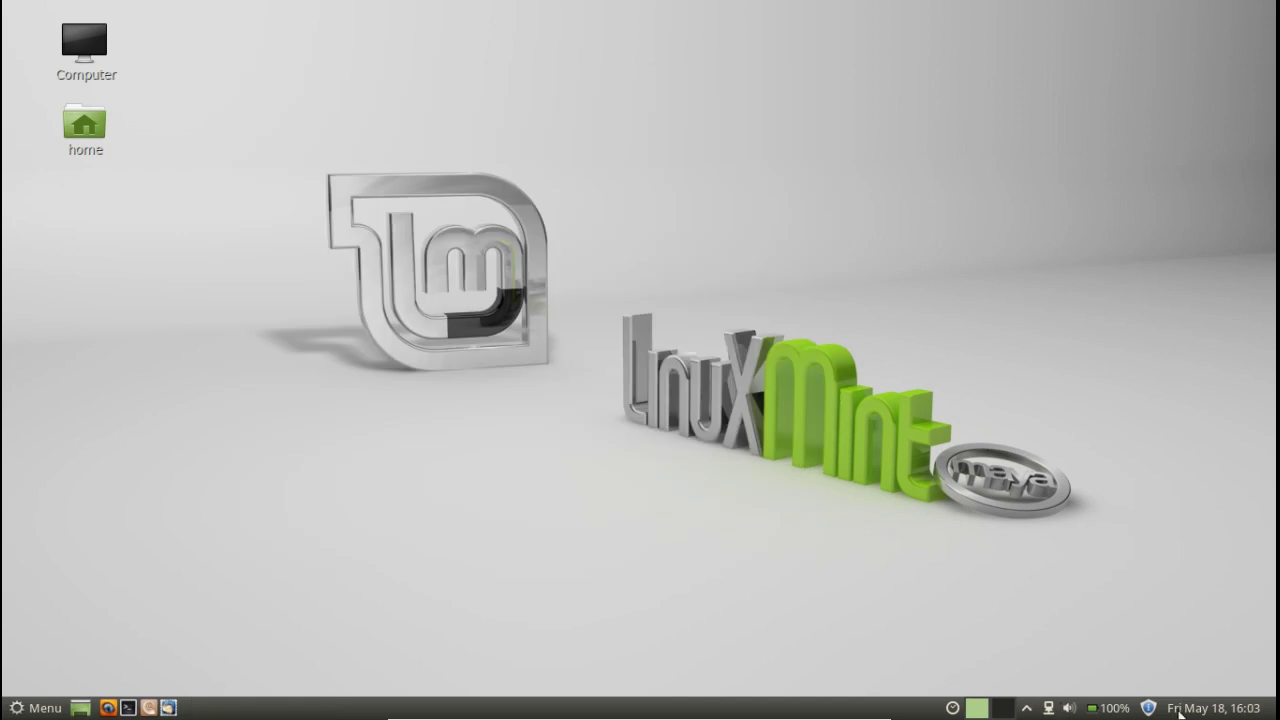
right_click(820, 520)
click(760, 531)
Step: View the Panel settings by way of the panel's own options and close the settings window
right_click(1033, 711)
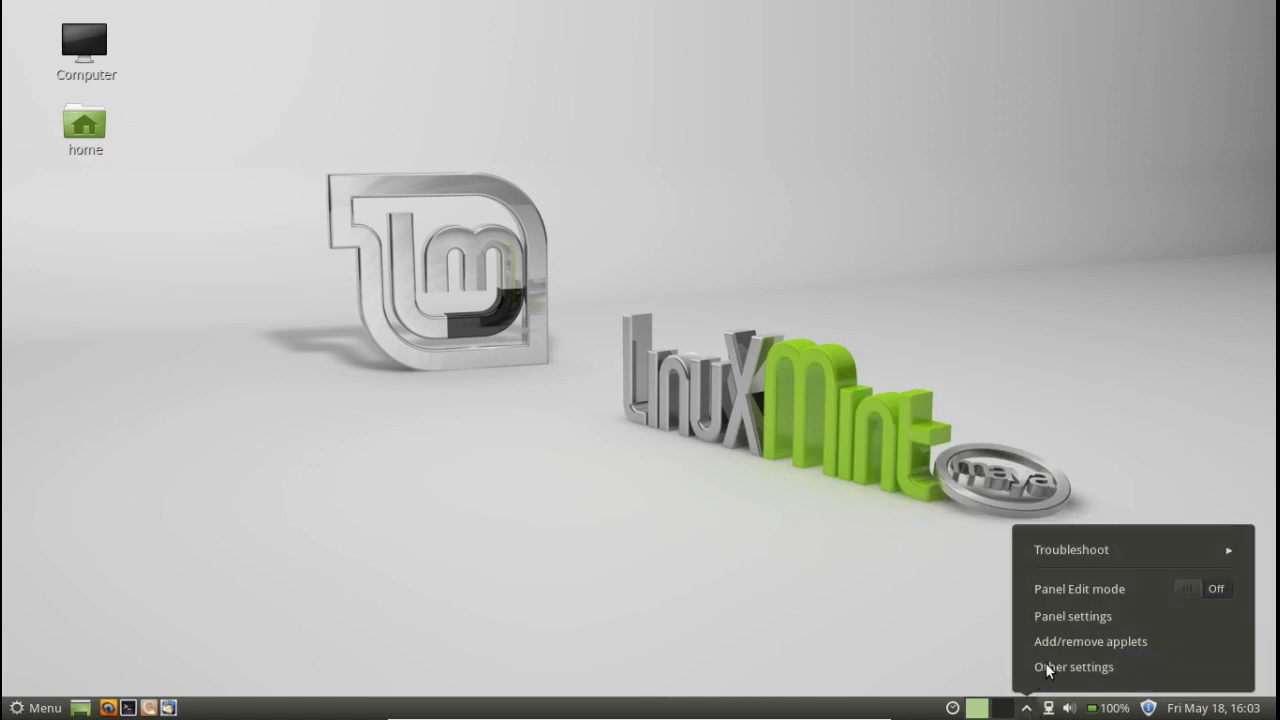
click(1048, 611)
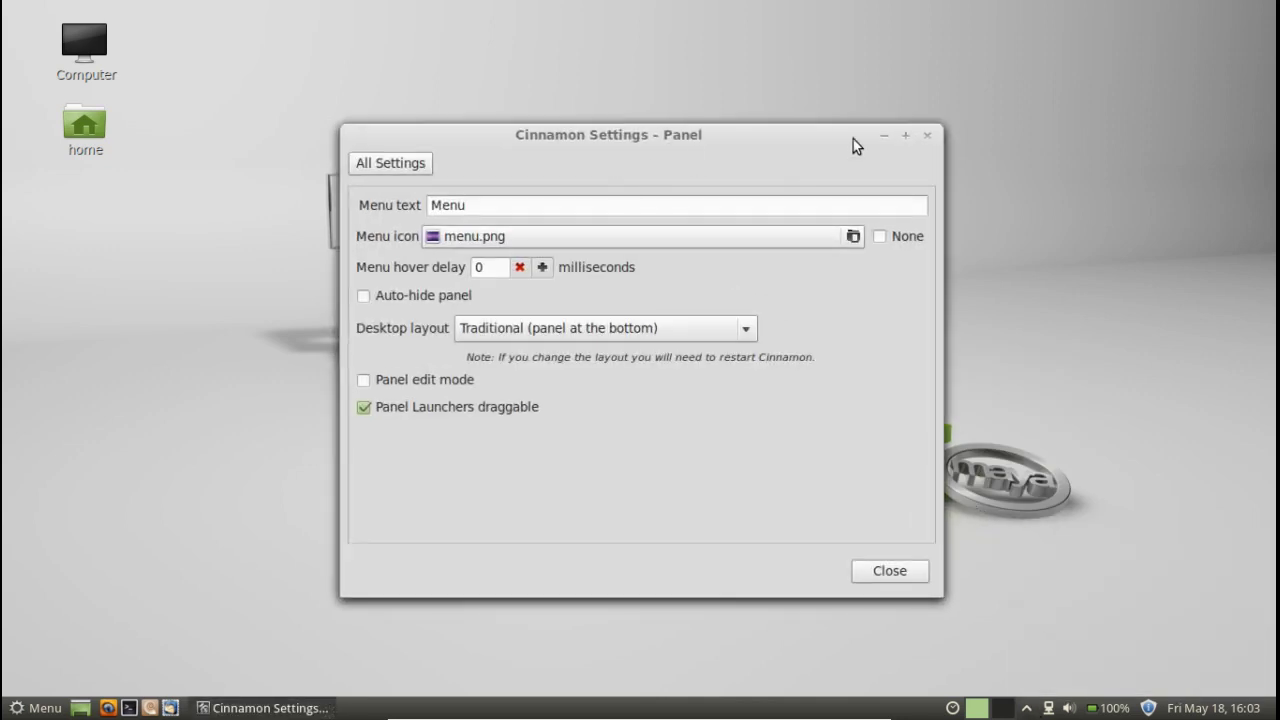
click(926, 136)
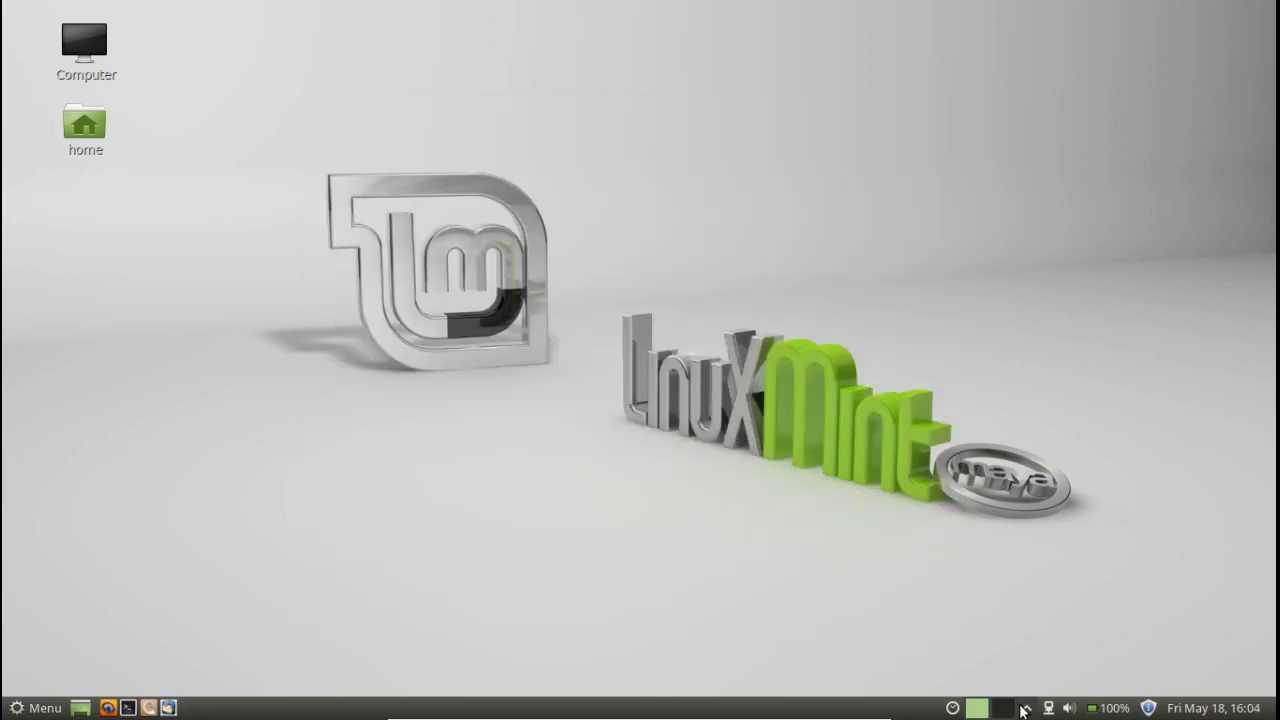
Step: Turn on Panel Edit mode, move the date and clock applet to just before the network applet, and turn the mode off again
right_click(1027, 708)
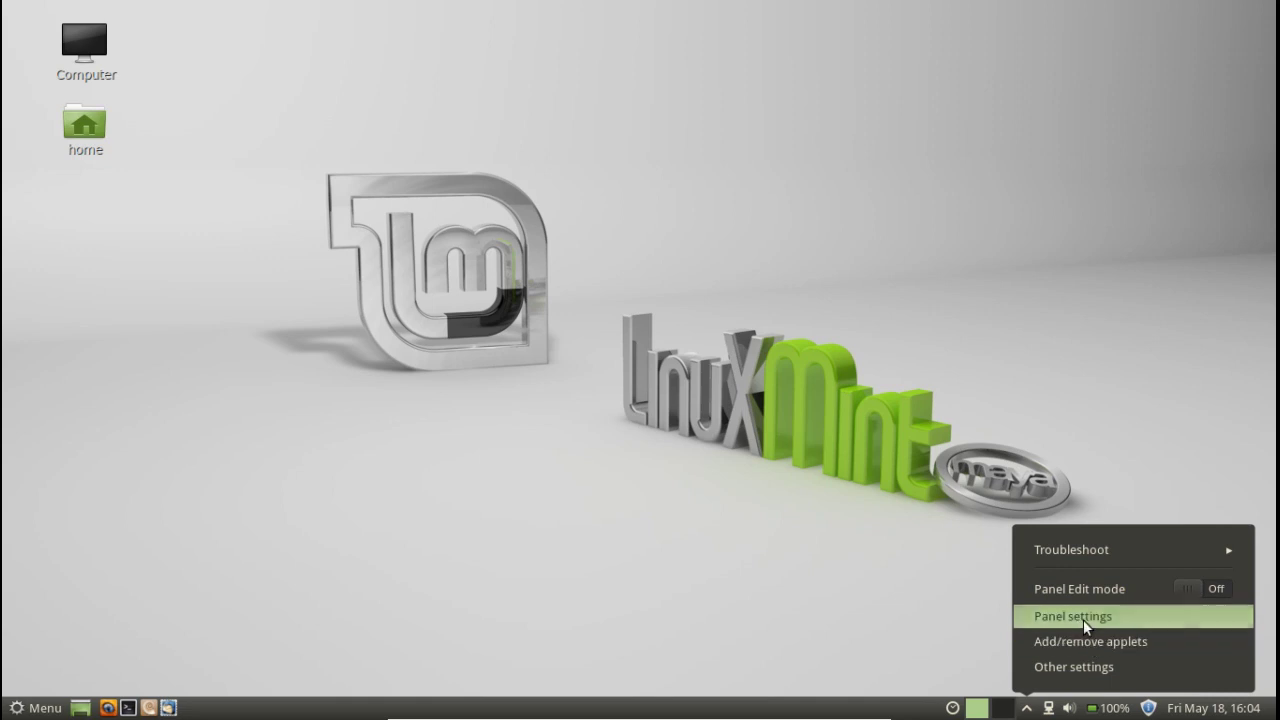
click(1186, 589)
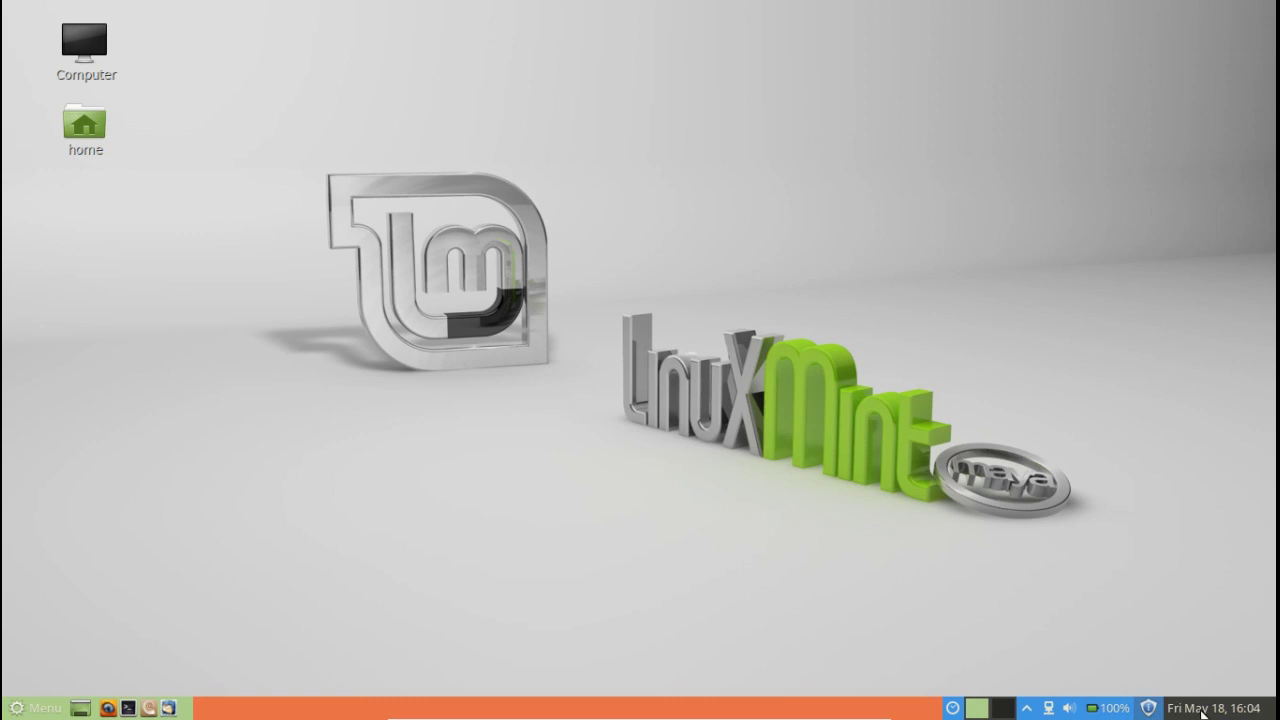
drag(1198, 708, 1034, 708)
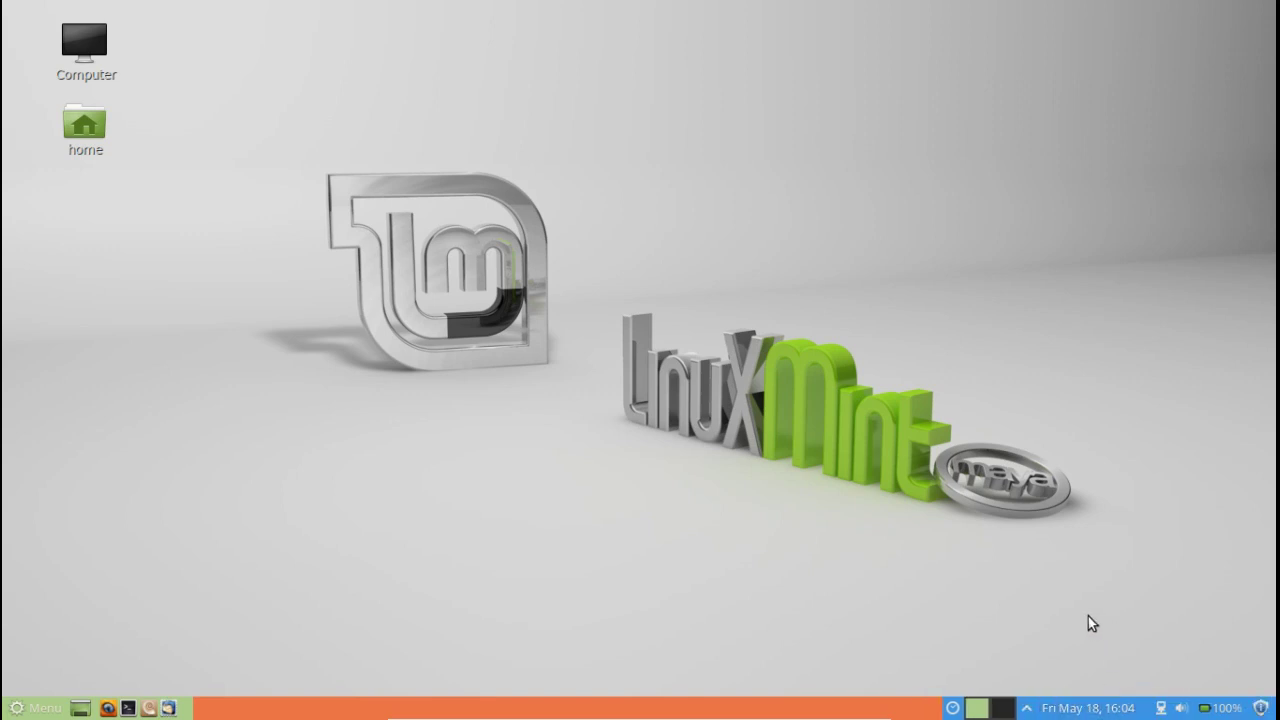
right_click(1027, 708)
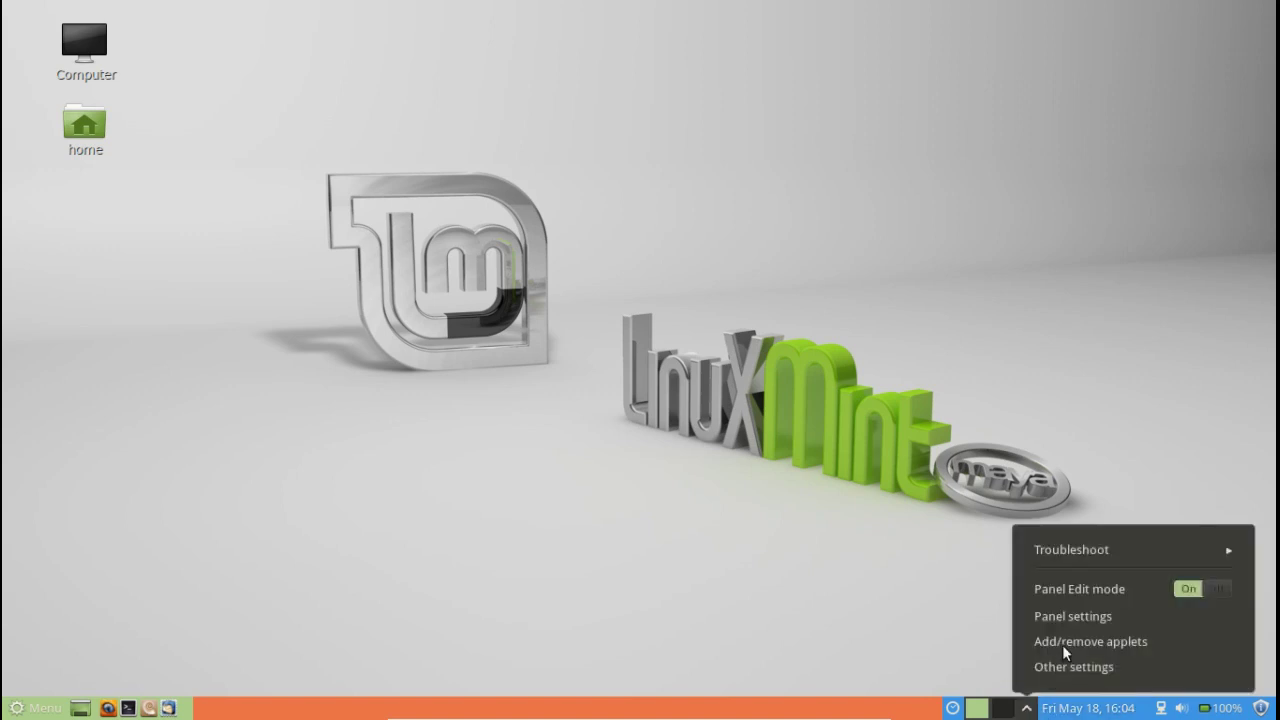
click(1200, 591)
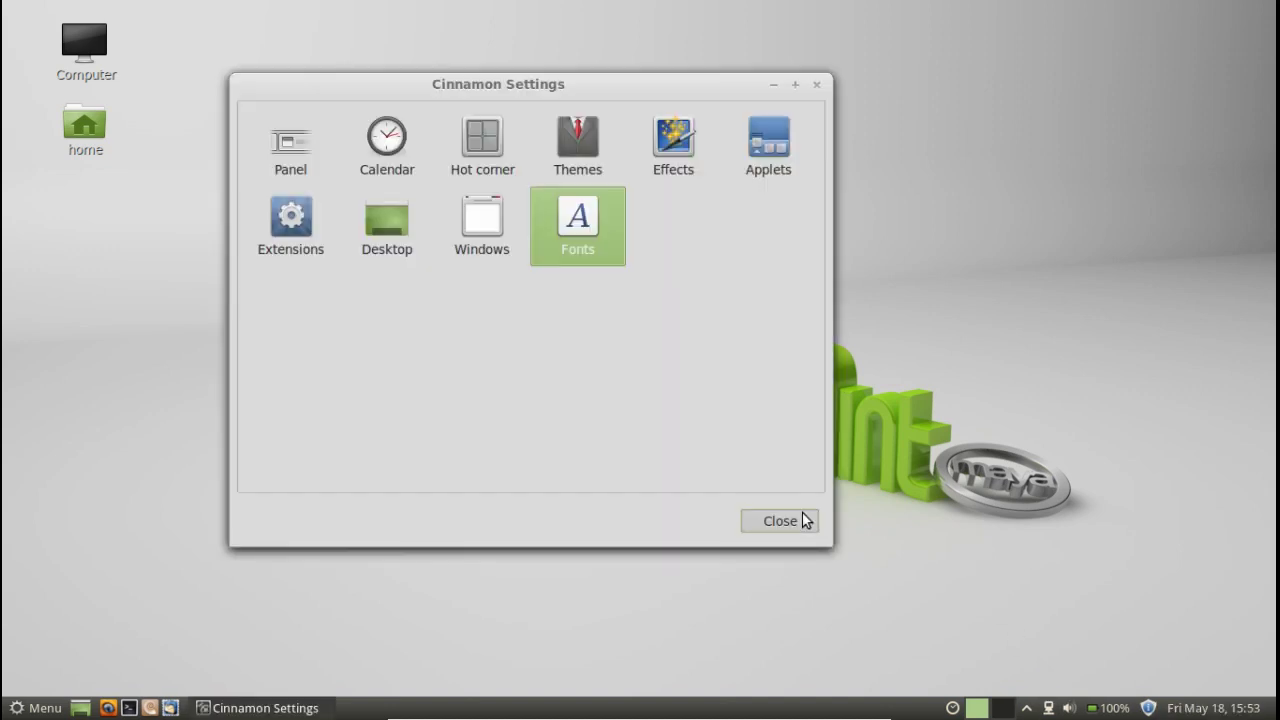
Step: Close Cinnamon Settings, and launch GIMP Image Editor from the Graphics applications for a brief look before closing it
click(802, 517)
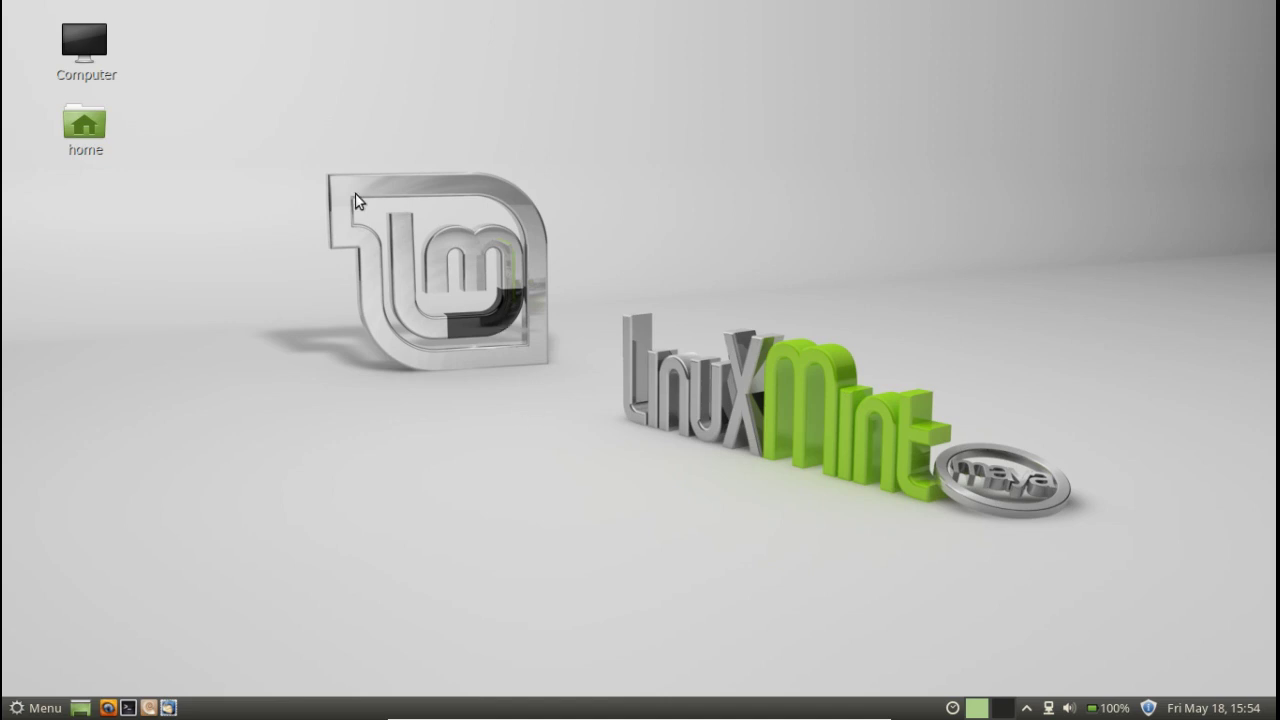
click(38, 707)
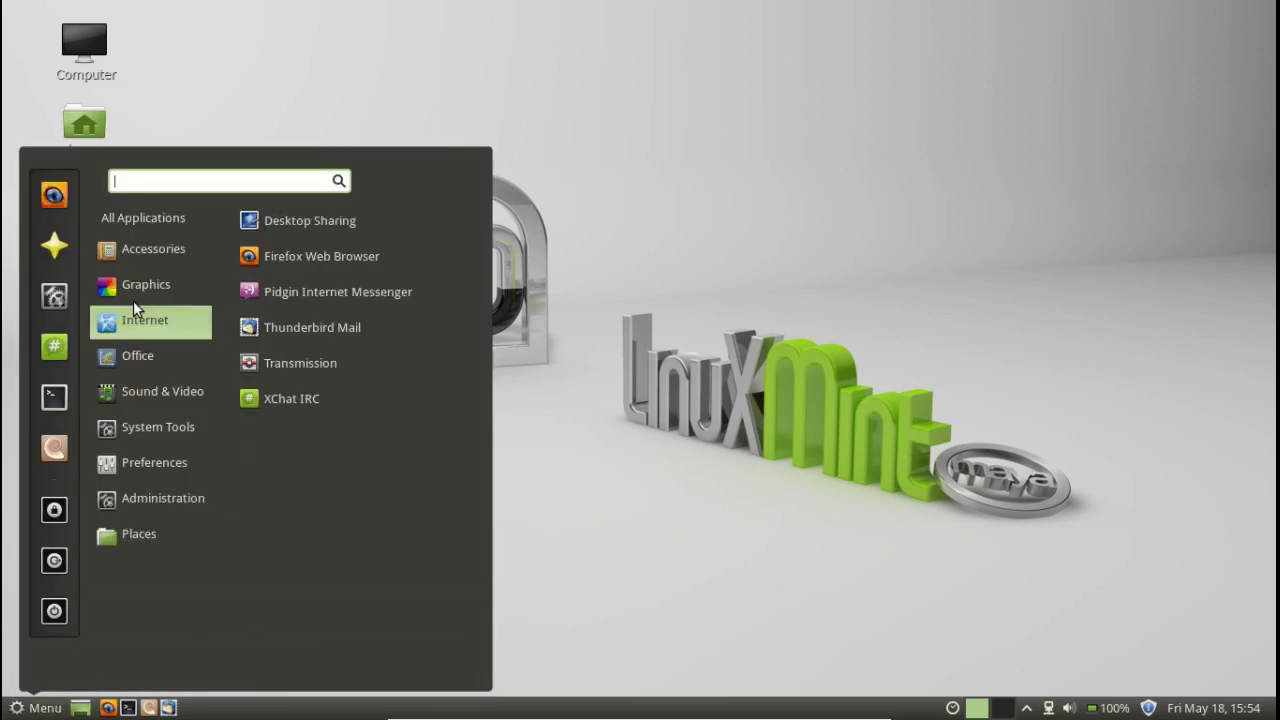
mouse_move(157, 266)
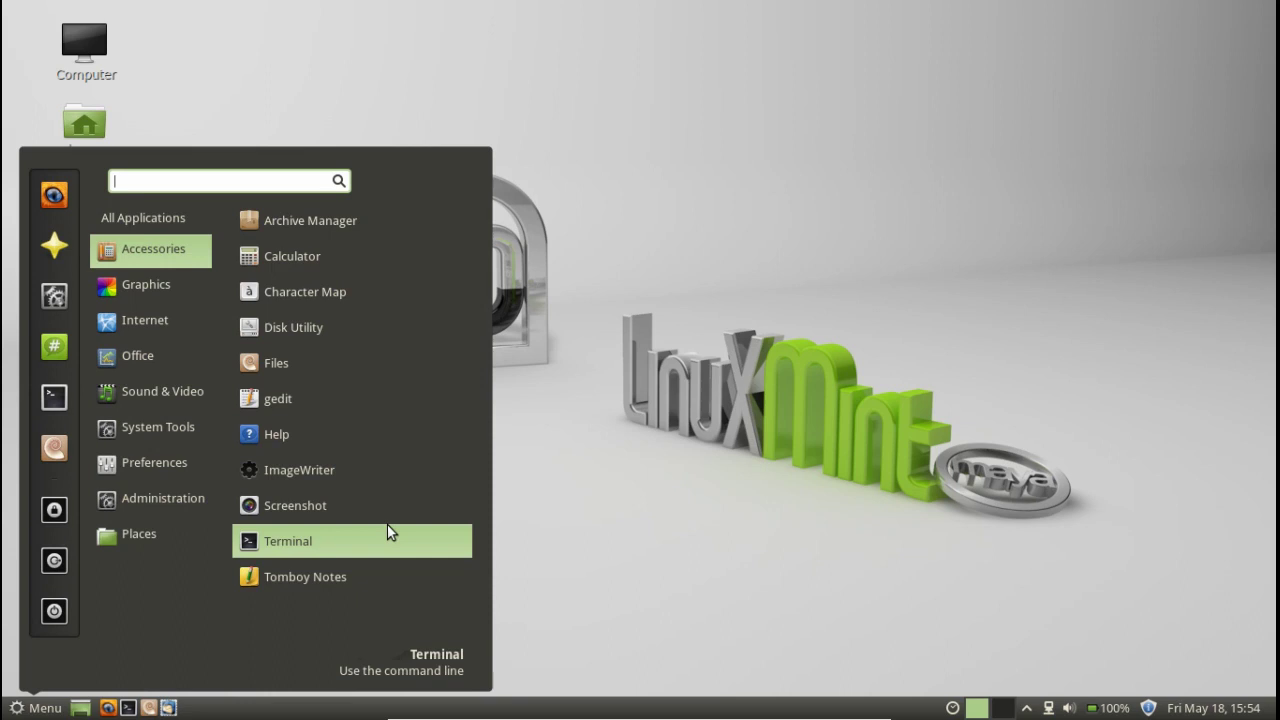
mouse_move(196, 285)
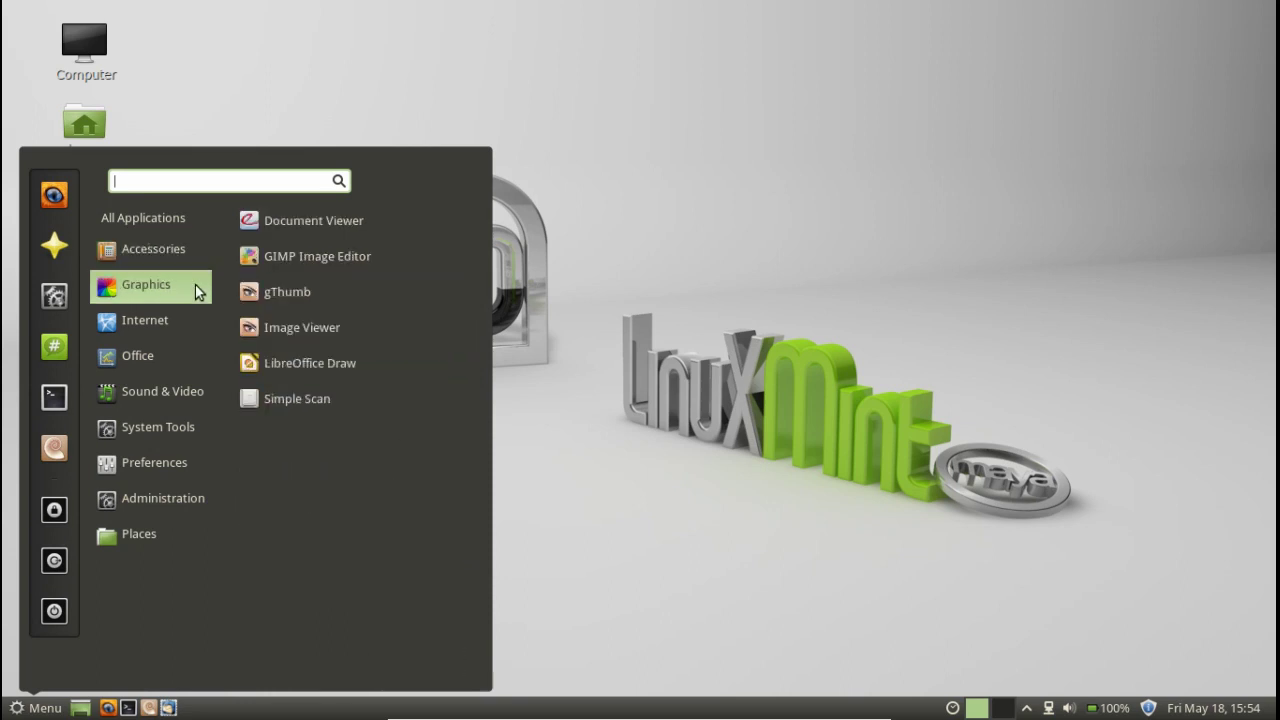
click(416, 253)
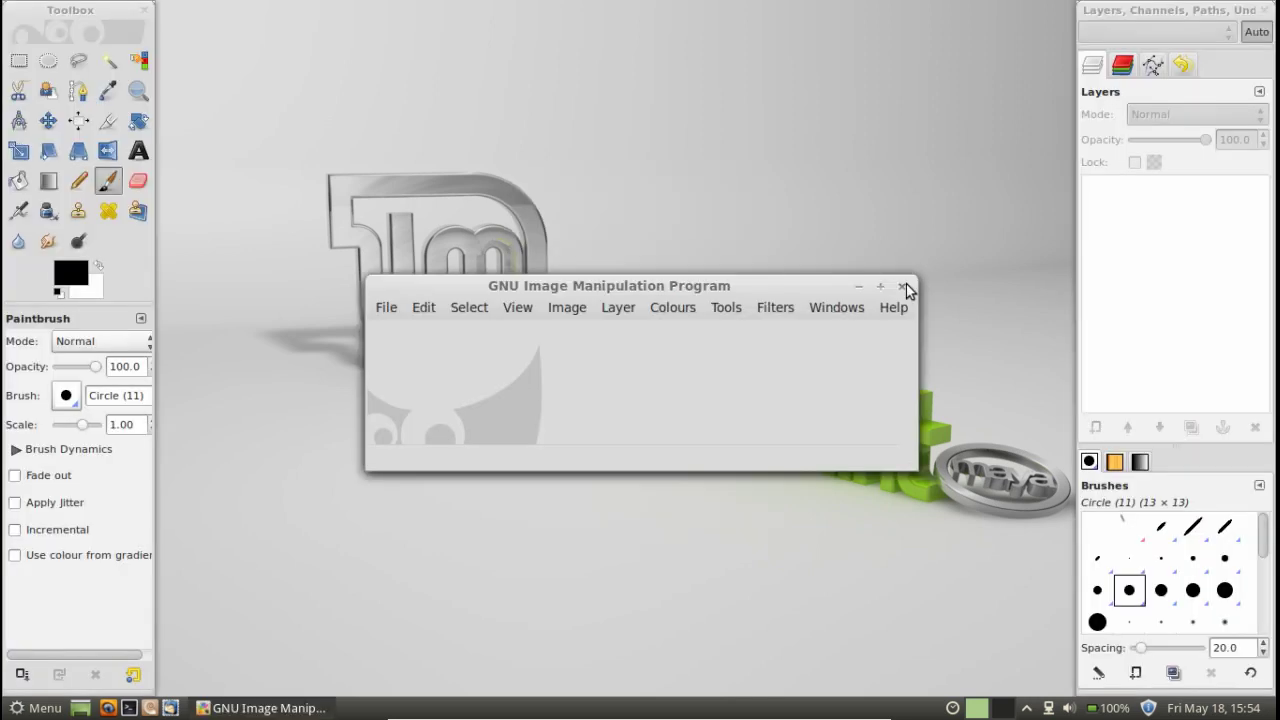
click(903, 290)
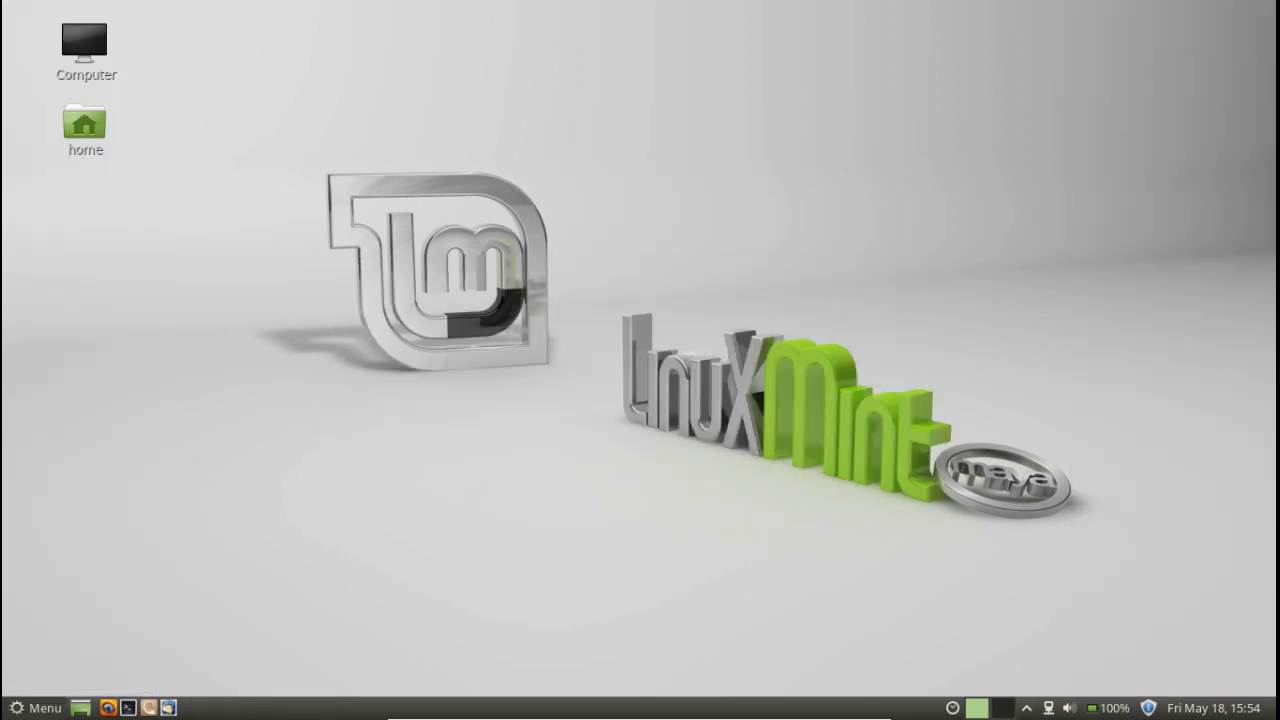
Step: Browse the Internet, Office, Sound & Video and System Tools categories of the application menu
click(36, 700)
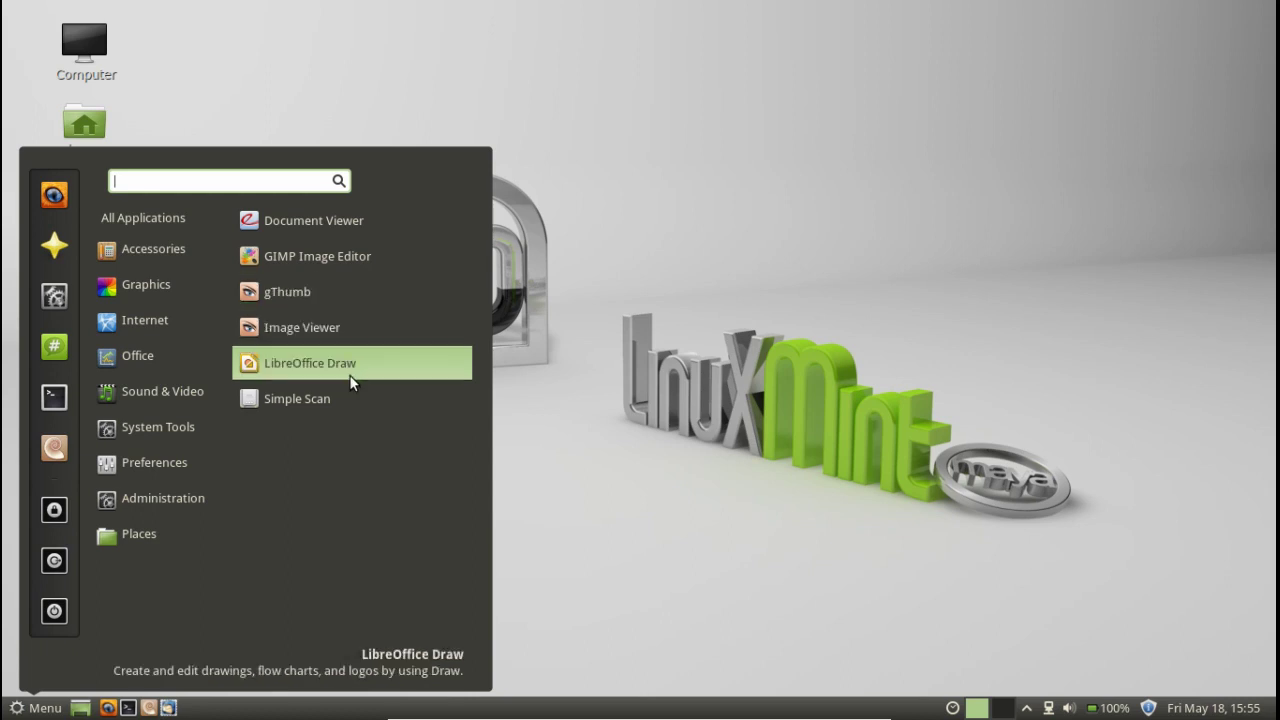
mouse_move(148, 329)
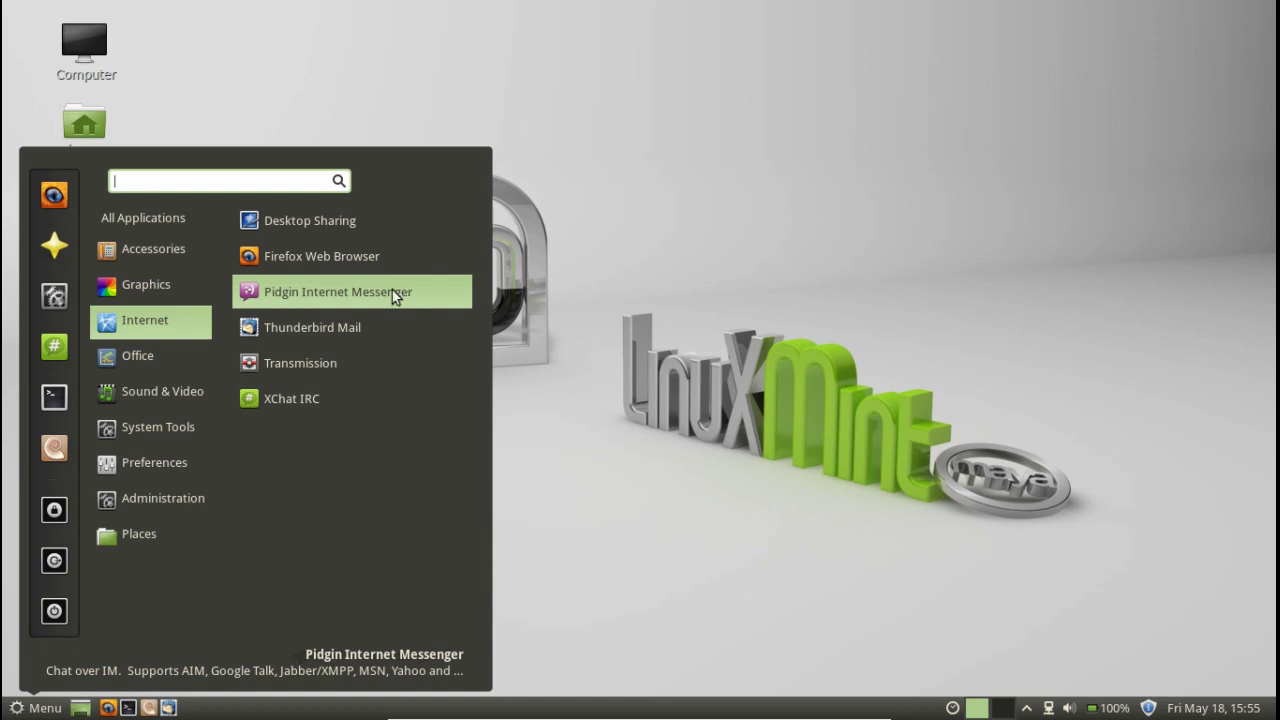
mouse_move(150, 356)
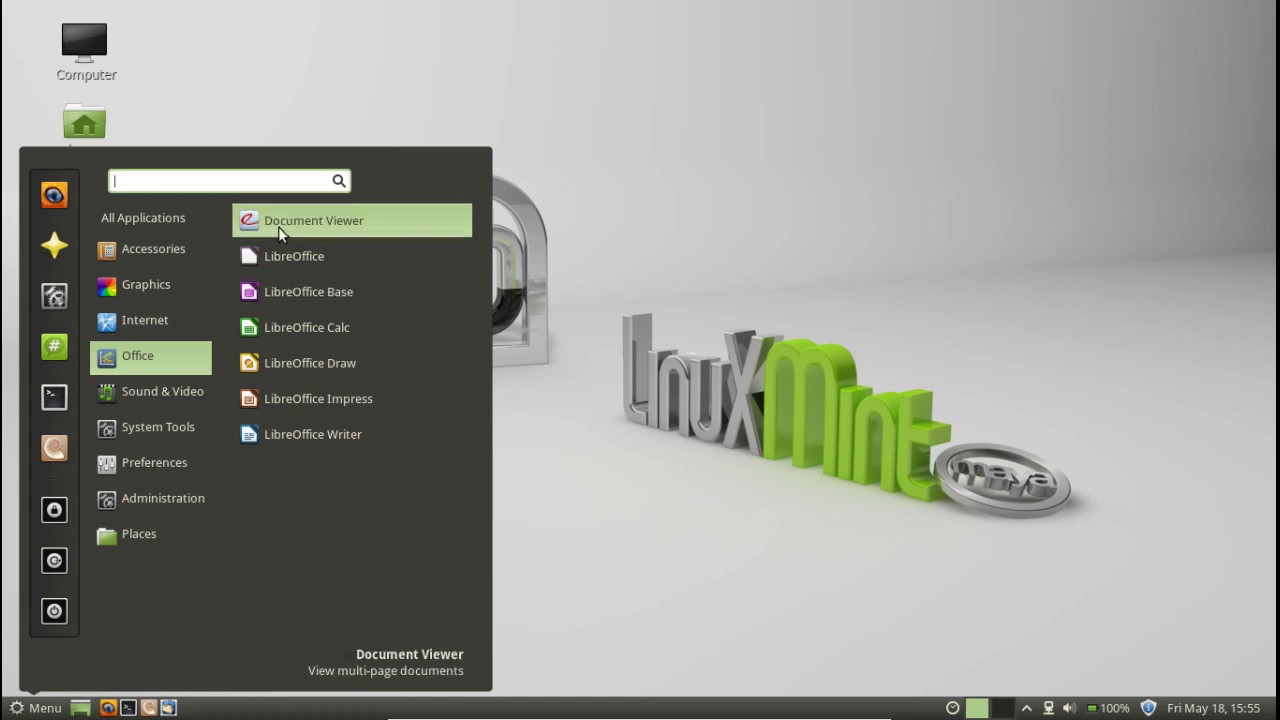
mouse_move(180, 401)
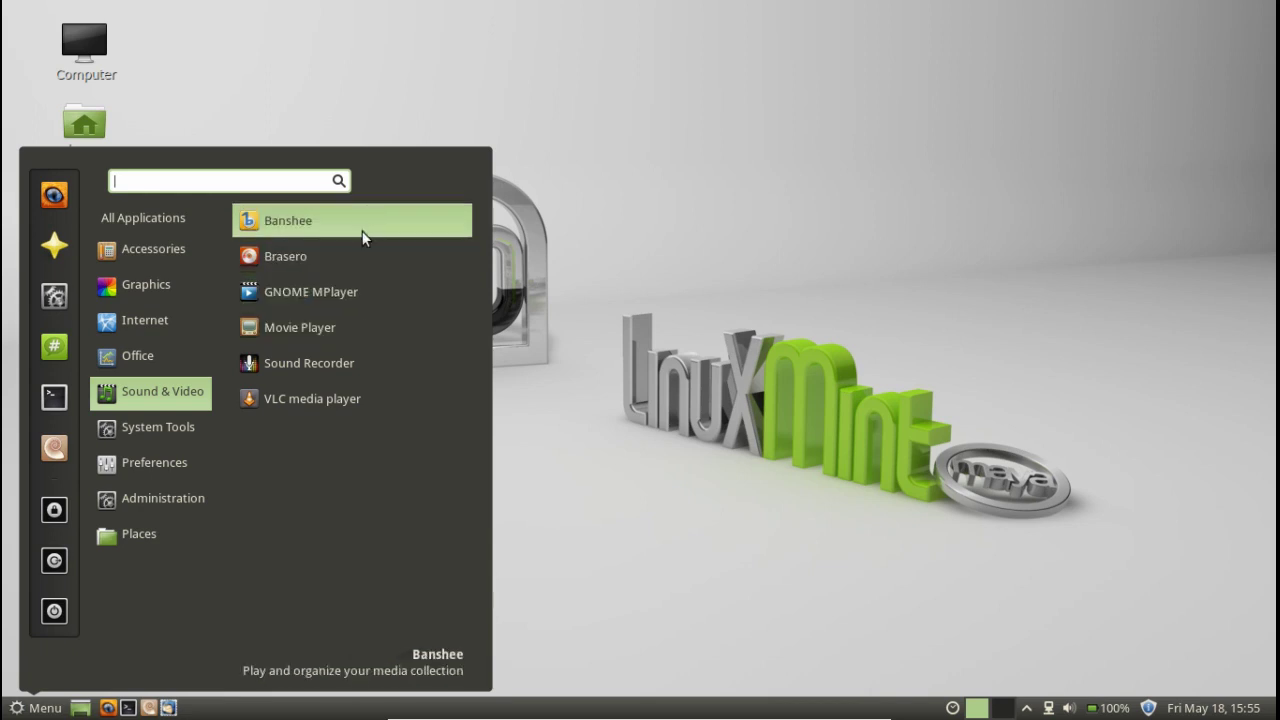
mouse_move(190, 430)
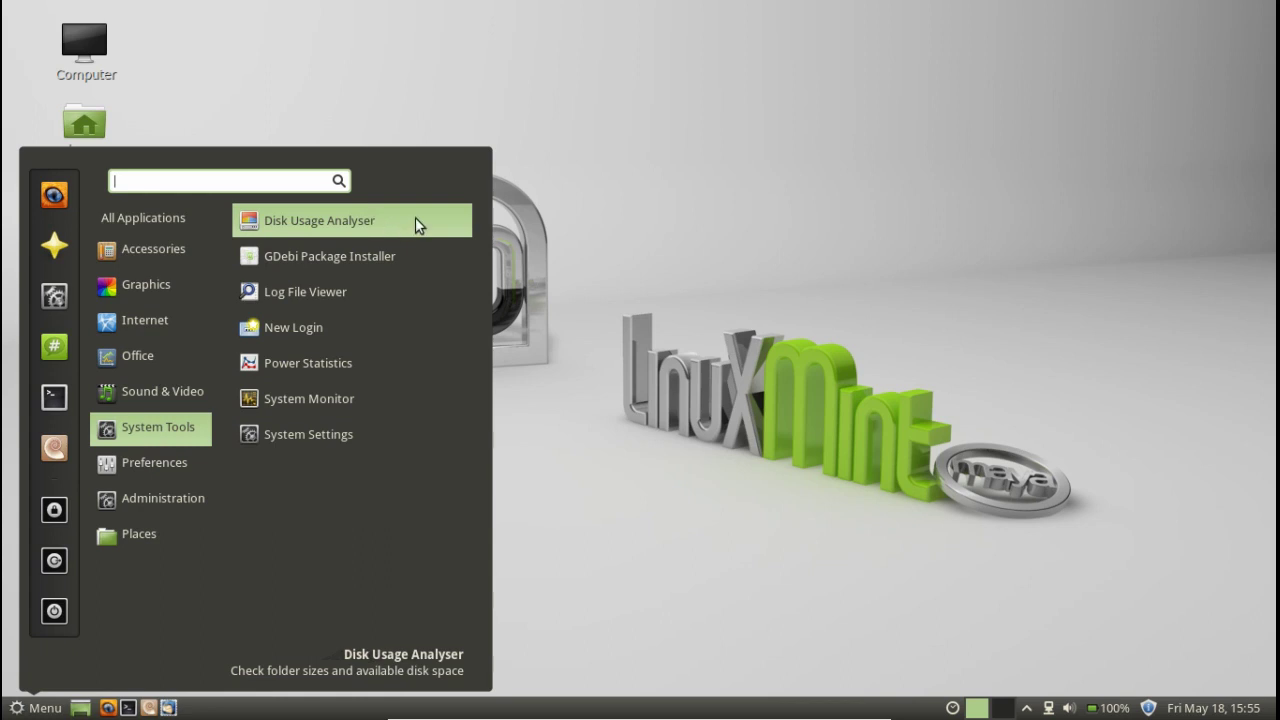
Step: Open System Settings and examine the overview of Personal, Hardware and System settings
click(384, 433)
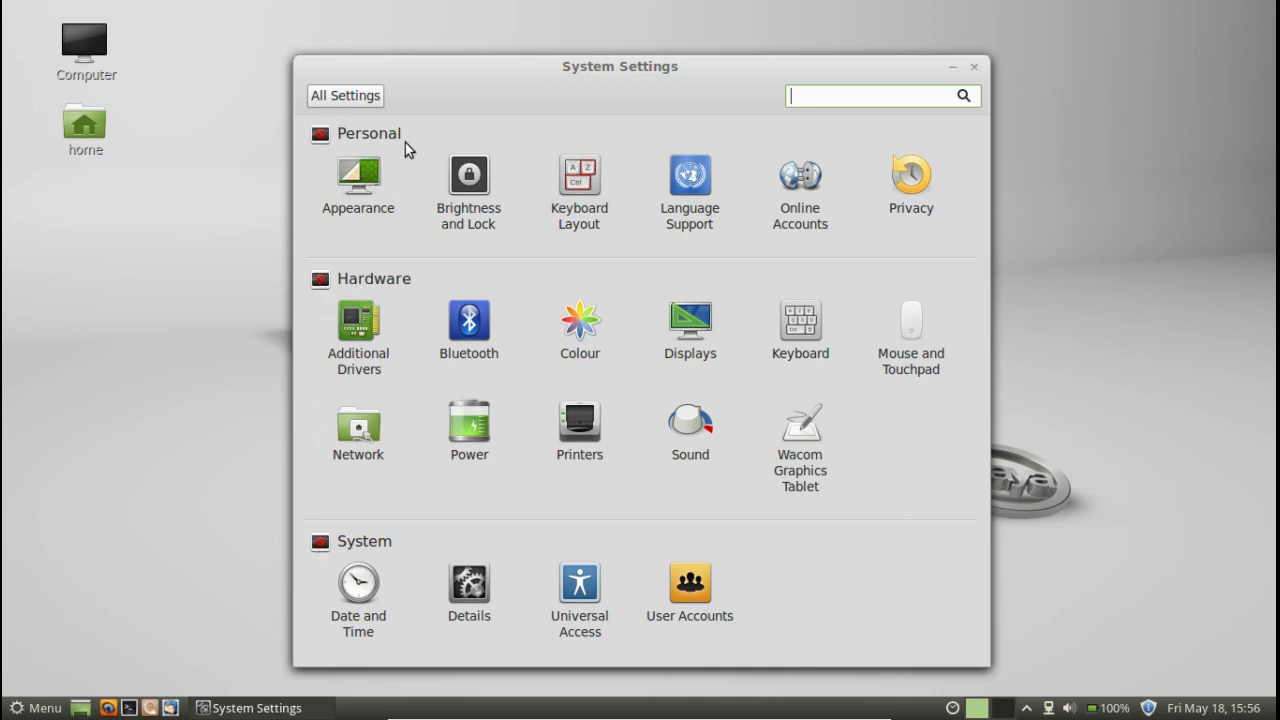
click(366, 95)
drag(453, 83, 459, 63)
click(380, 80)
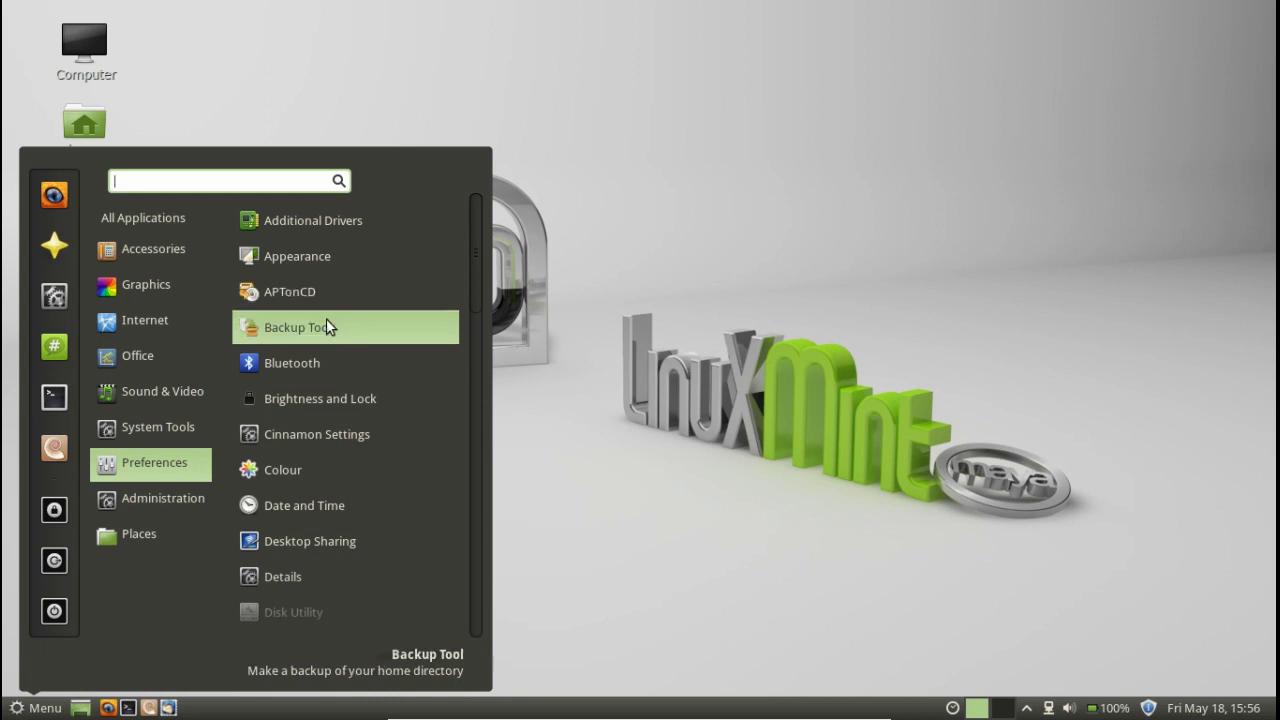
Step: Launch the Backup Tool from Preferences, authenticating with the account password, and close it after viewing its backup and restore options
click(329, 328)
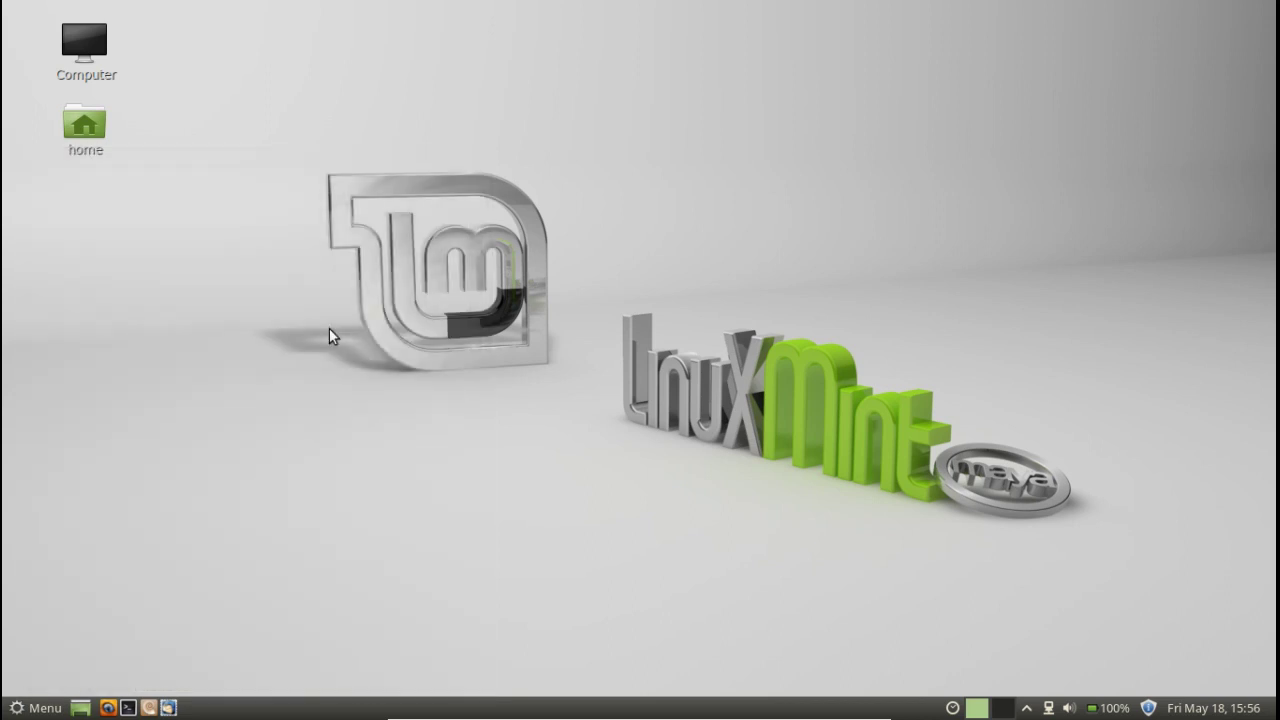
text(********)
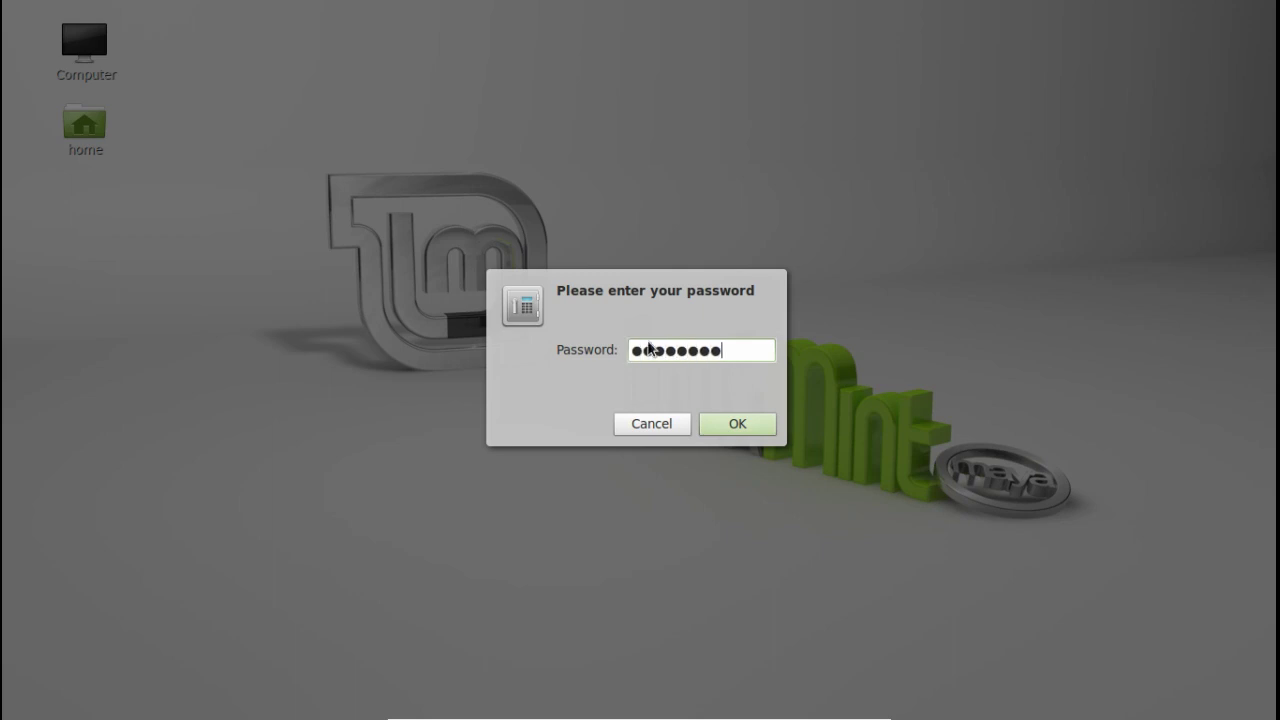
key(Return)
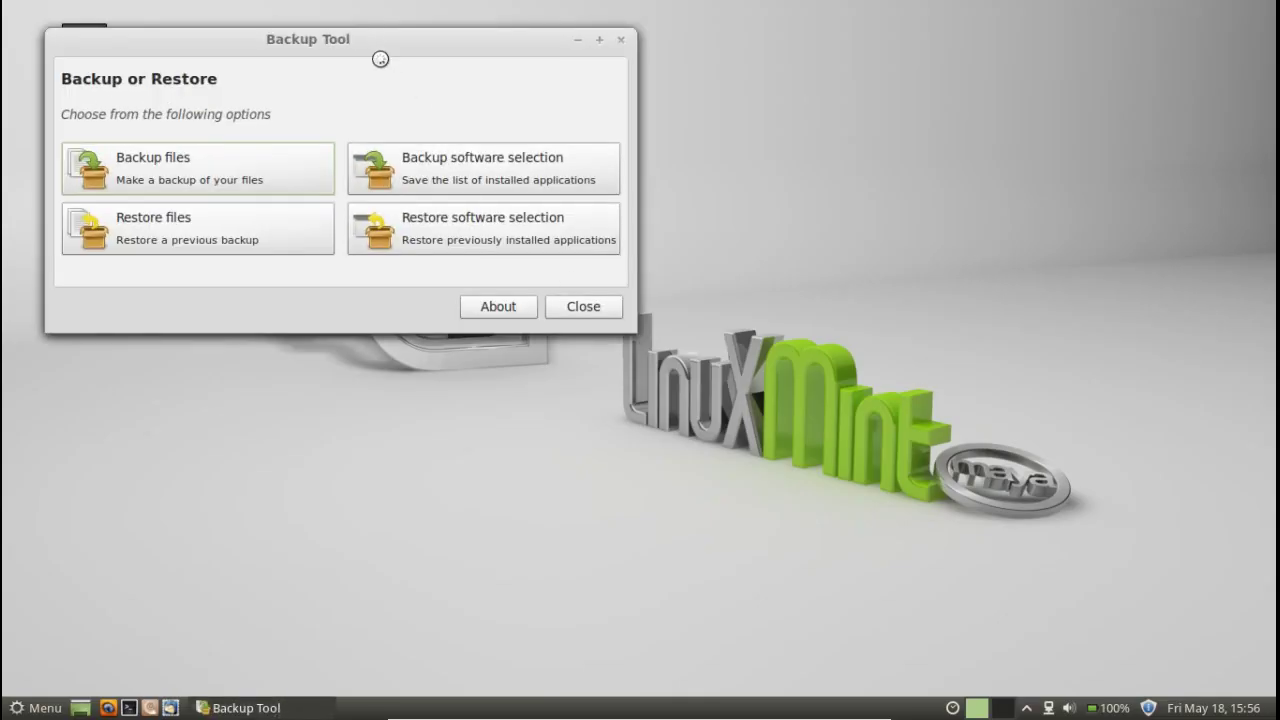
drag(465, 108, 545, 178)
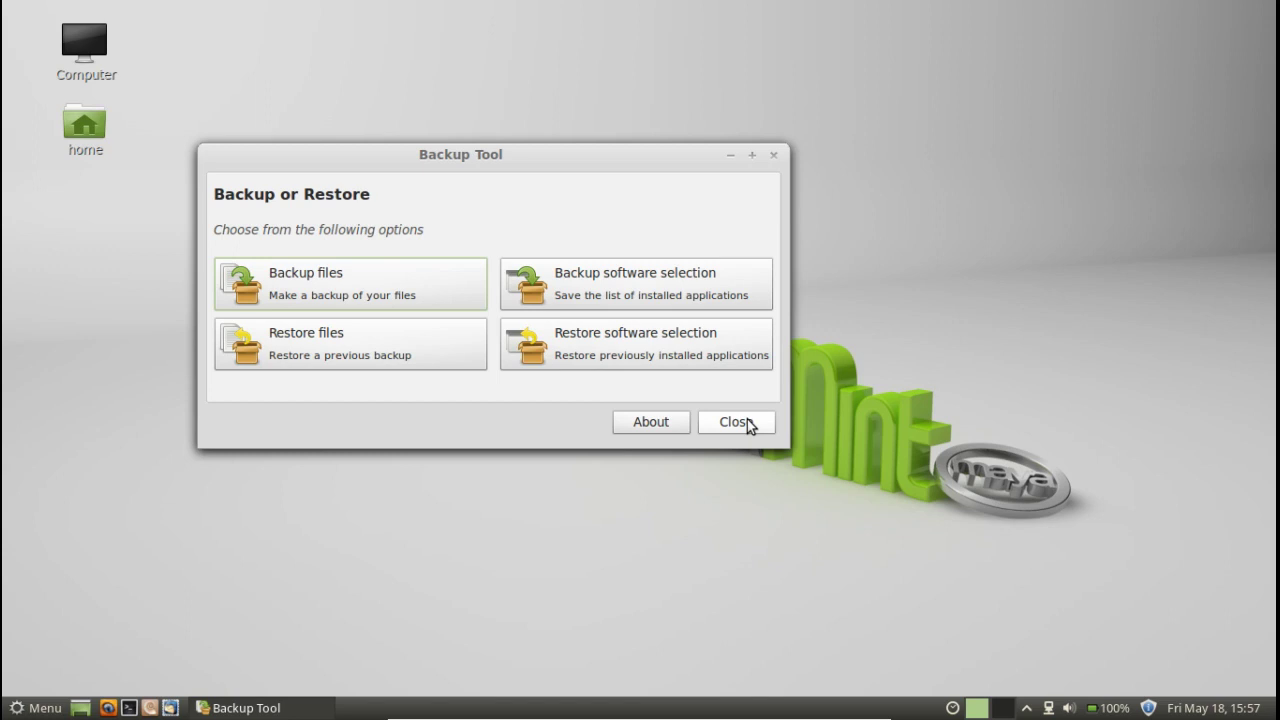
click(773, 156)
Step: Examine the applications listed under Preferences and Administration in the application menu, including the software and update management tools, and close the menu
click(28, 712)
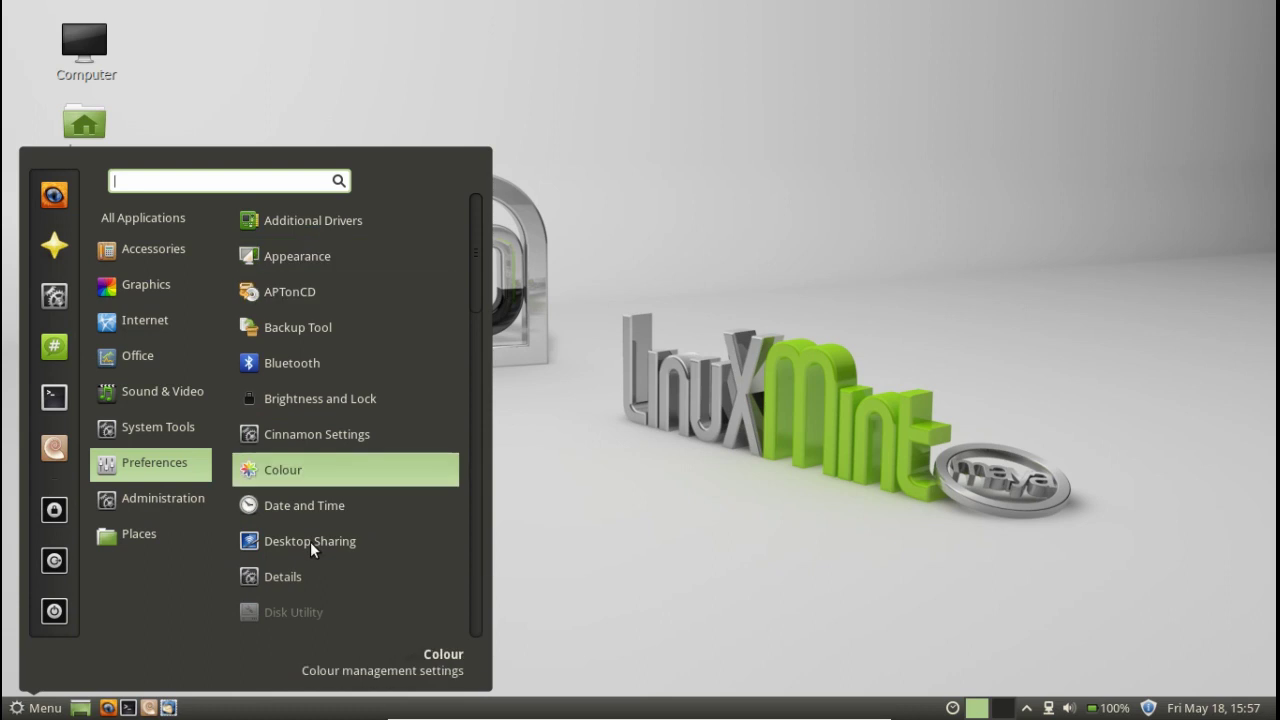
mouse_move(166, 505)
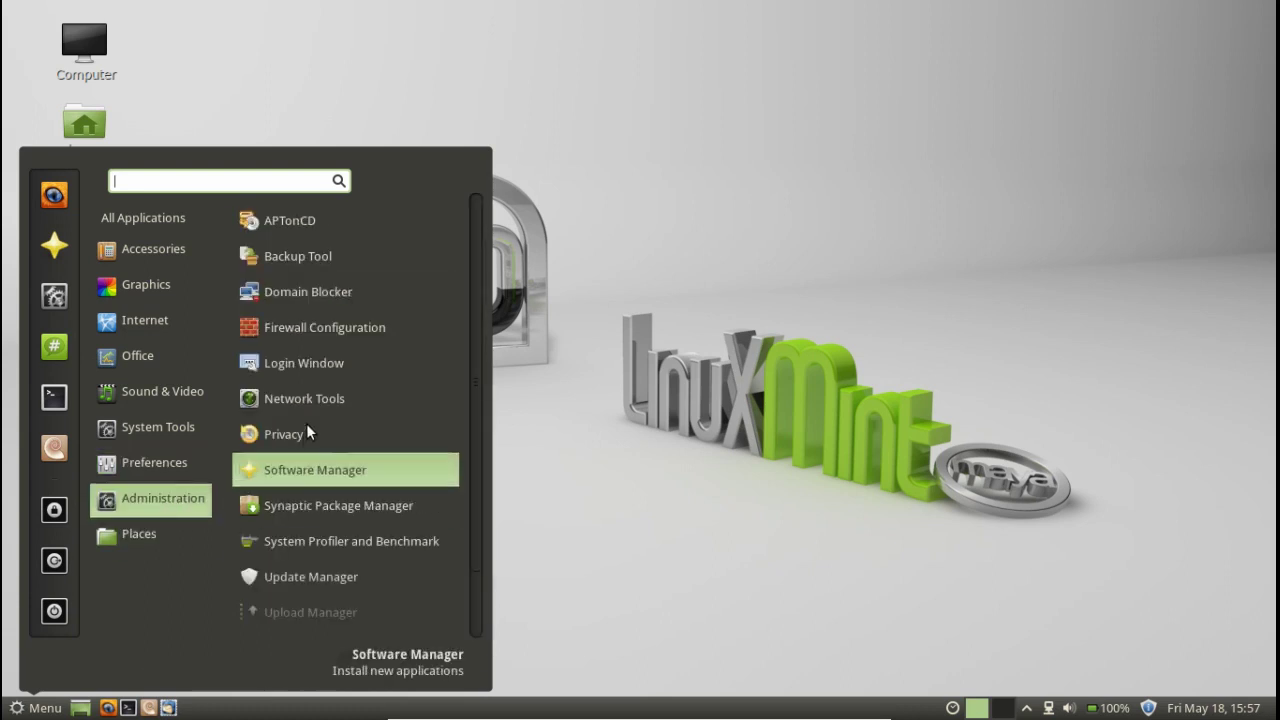
scroll(361, 390, down, 2)
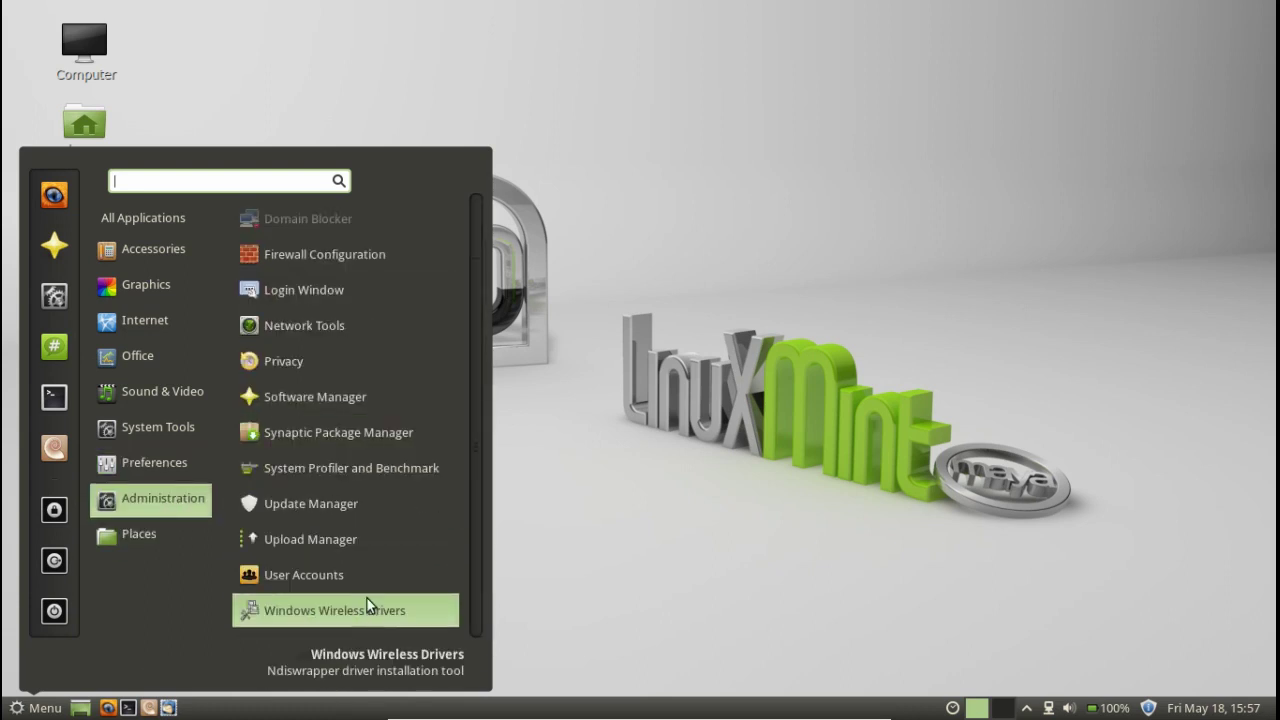
scroll(372, 530, up, 2)
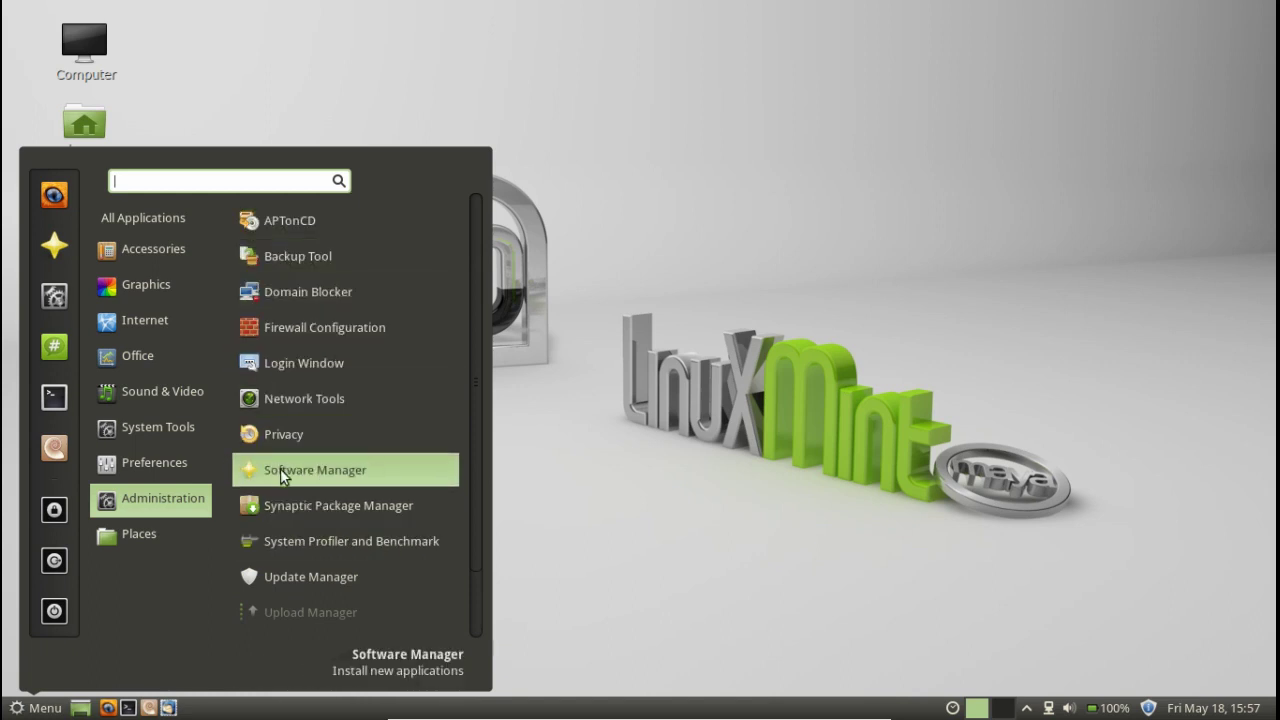
scroll(285, 478, down, 2)
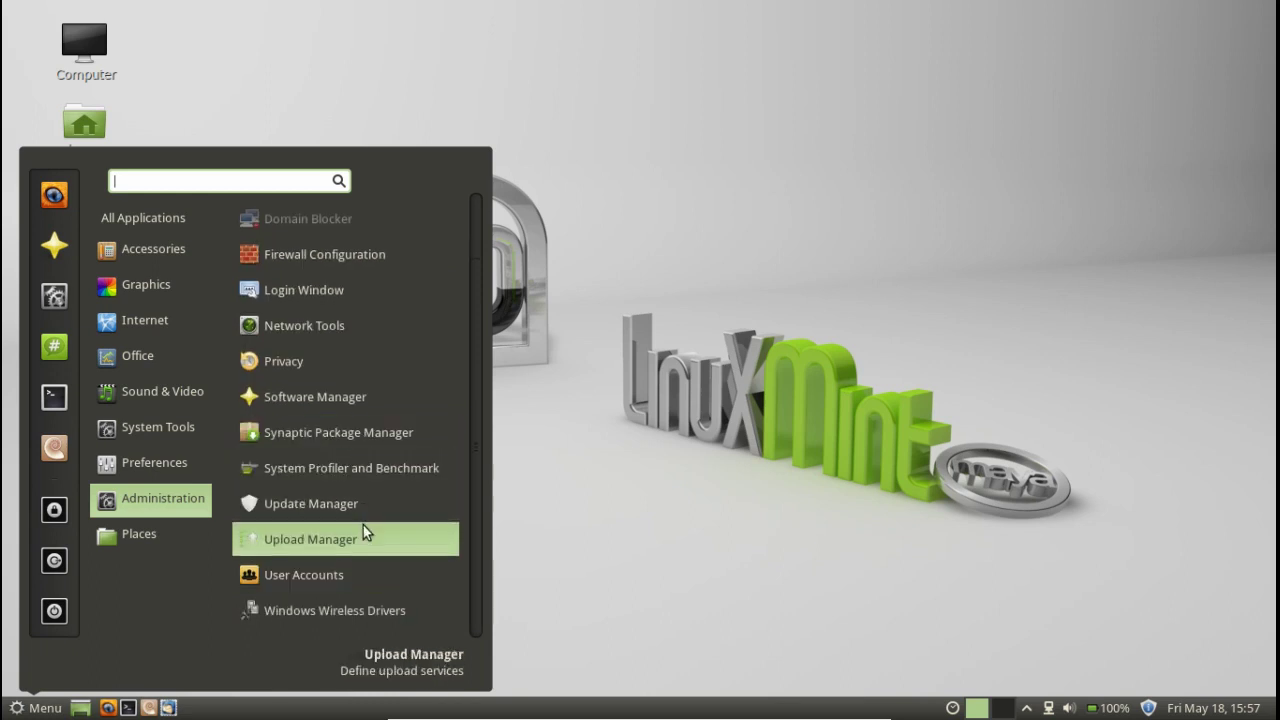
mouse_move(108, 459)
scroll(334, 446, down, 9)
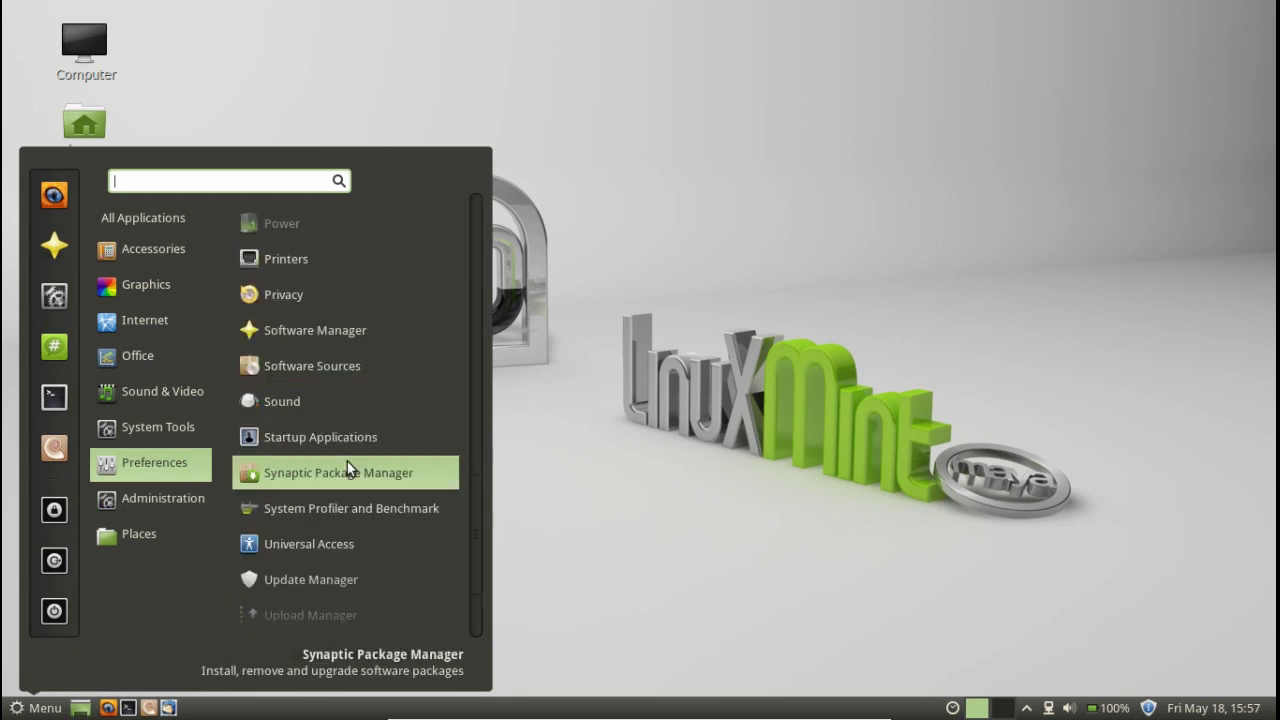
scroll(347, 461, down, 3)
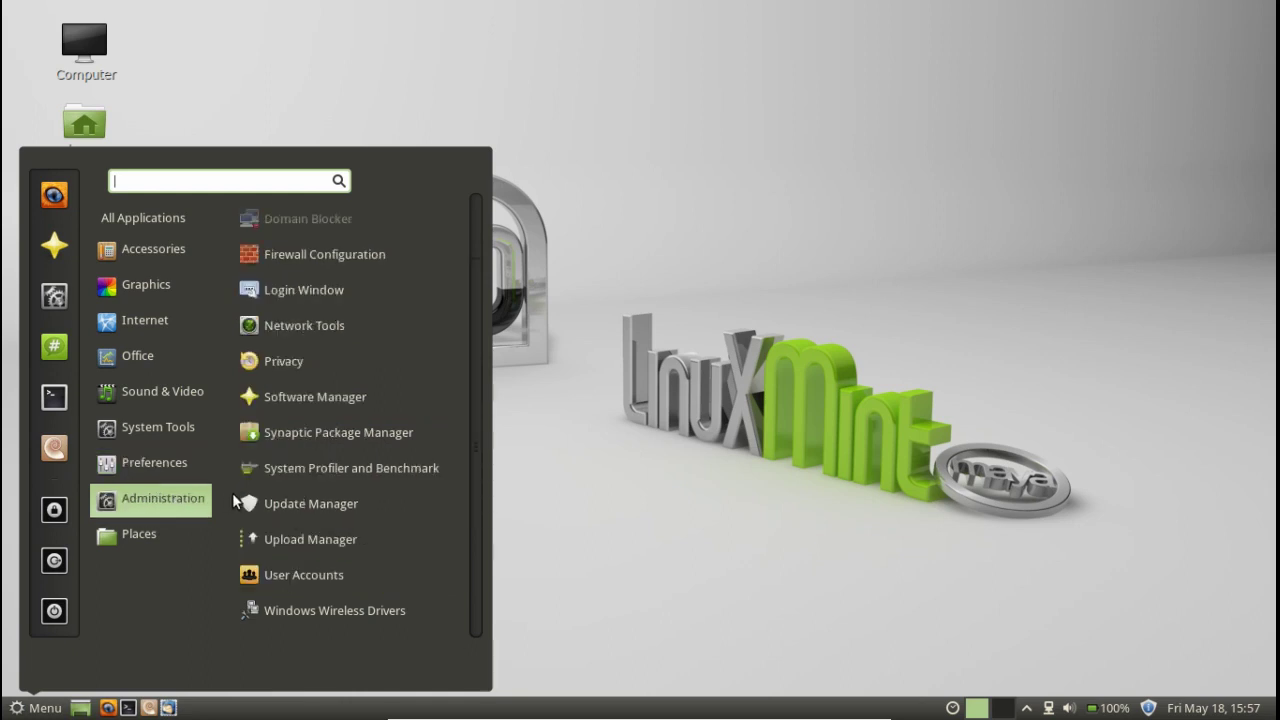
scroll(371, 452, up, 2)
scroll(371, 452, down, 2)
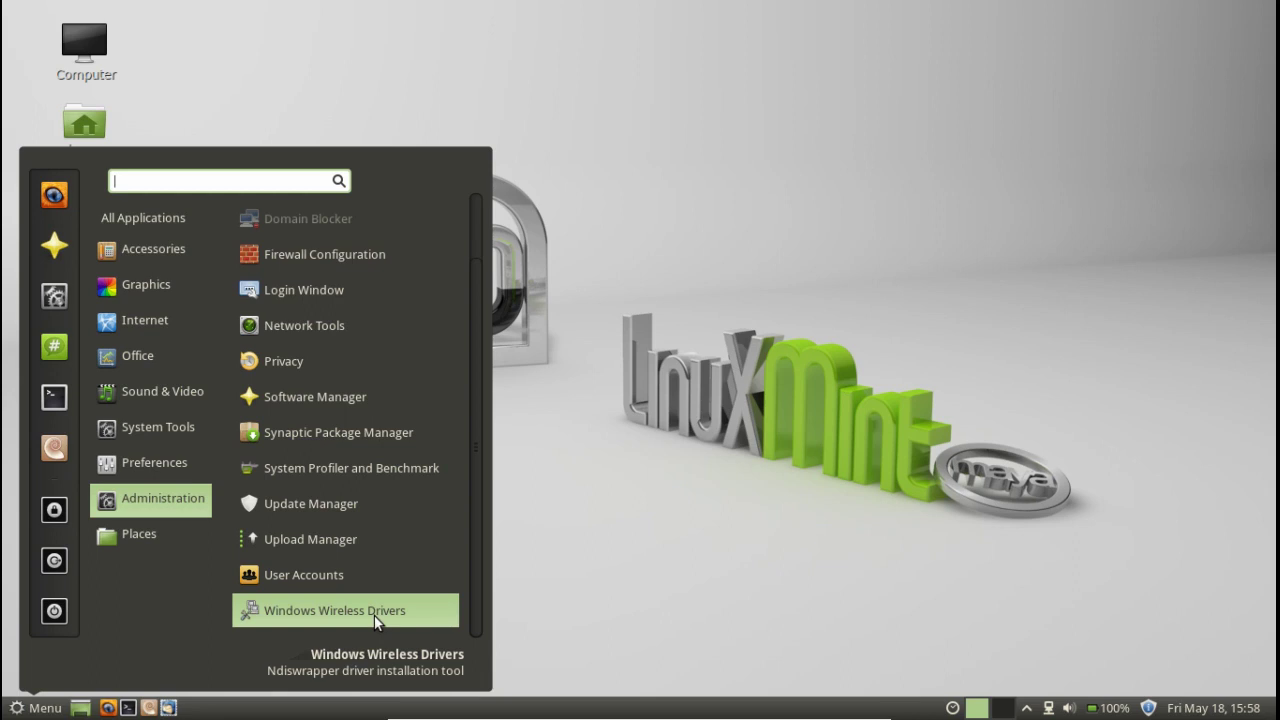
click(651, 316)
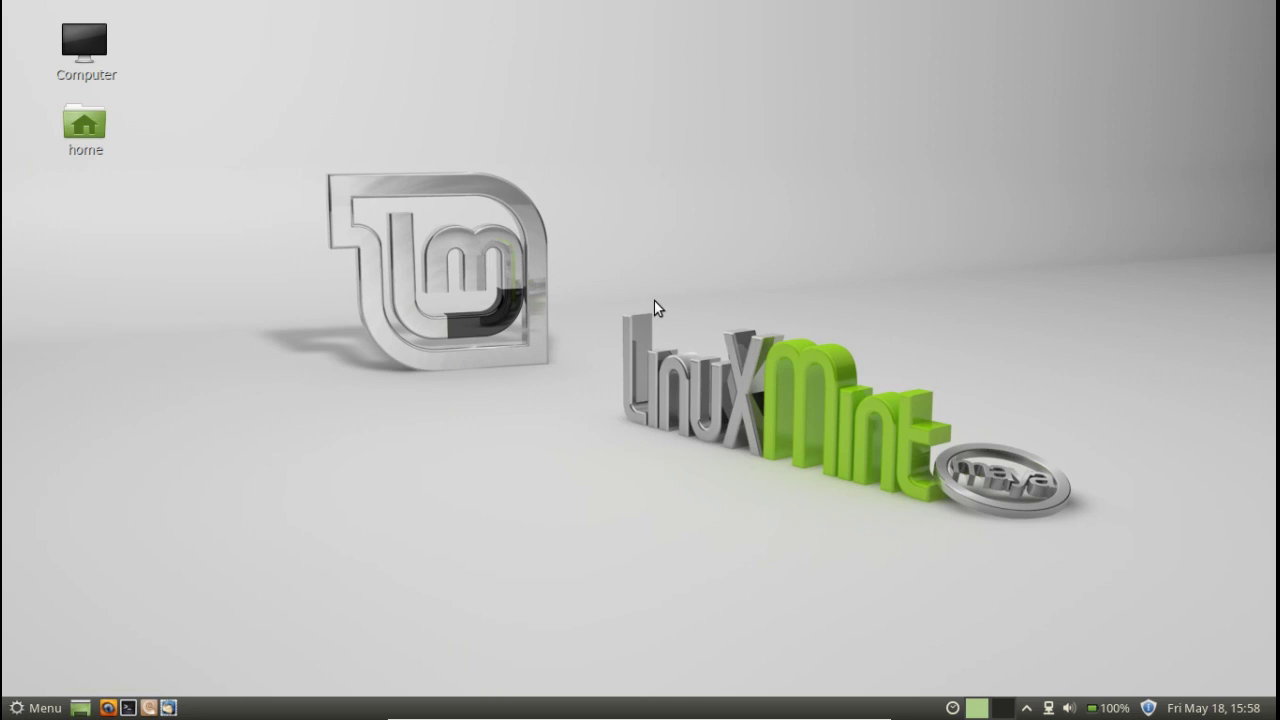
Step: Open the file manager and view the root folders of the File System location
click(20, 709)
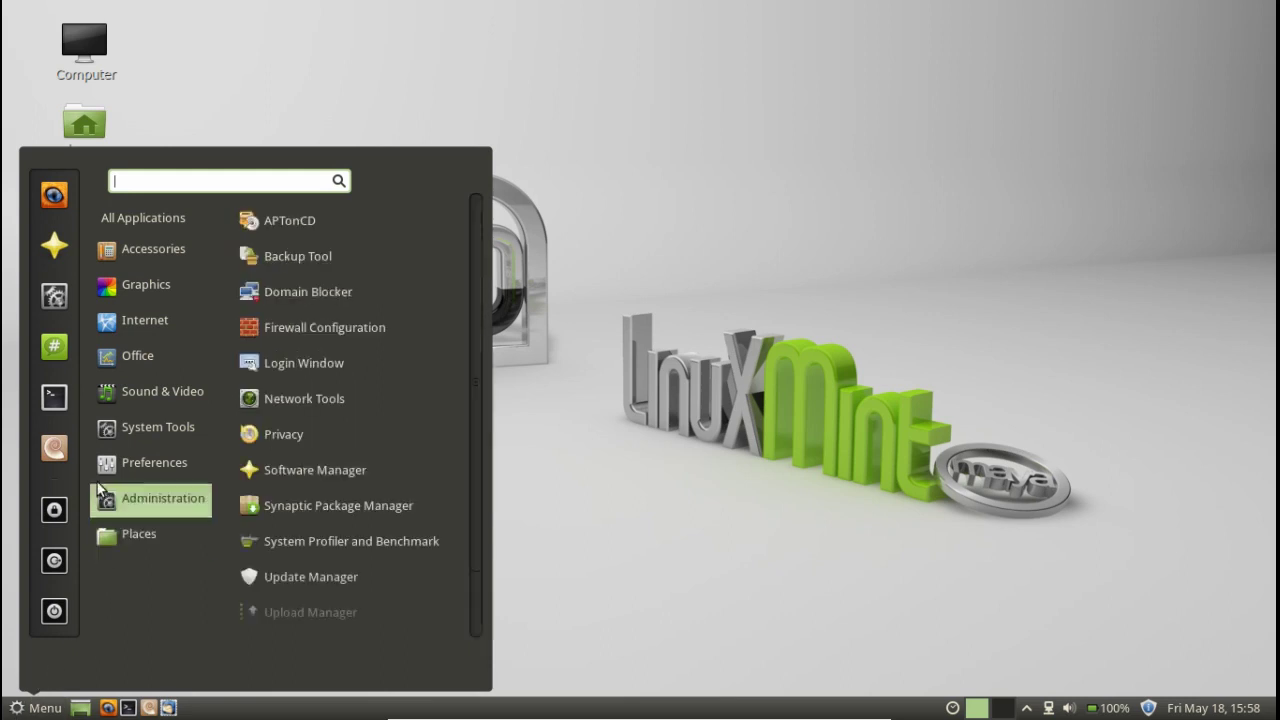
click(54, 447)
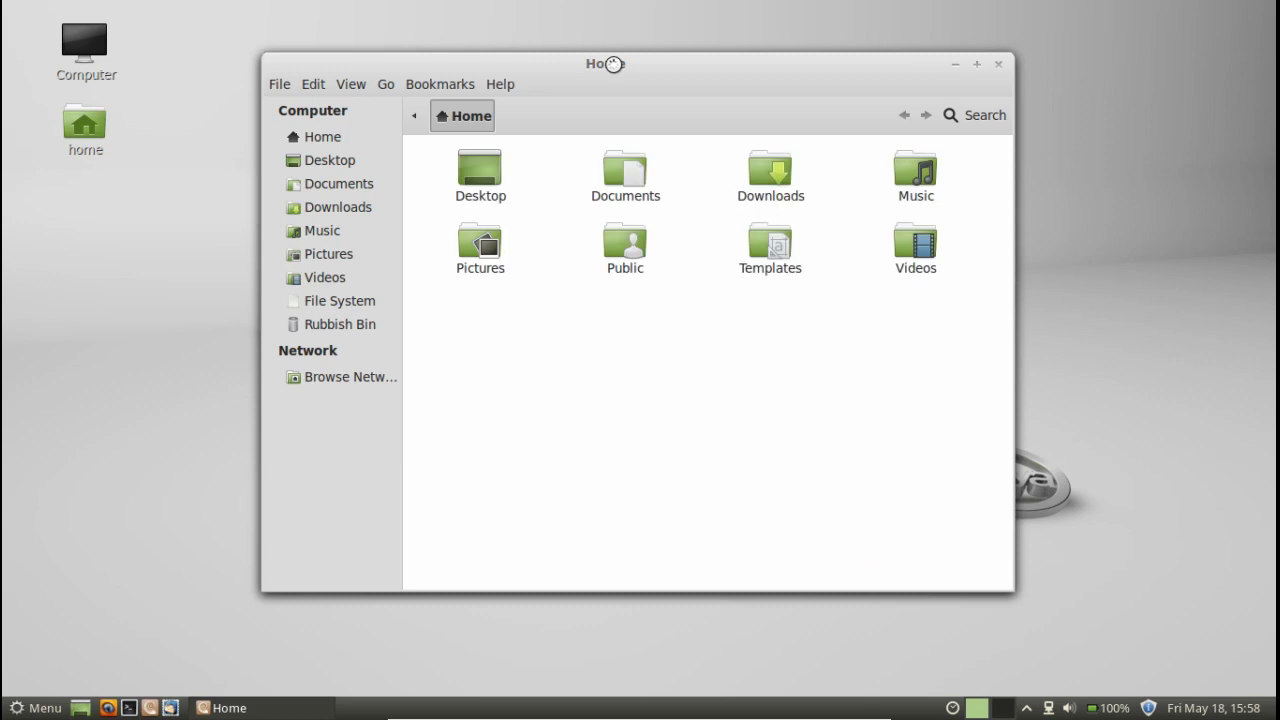
drag(613, 63, 562, 75)
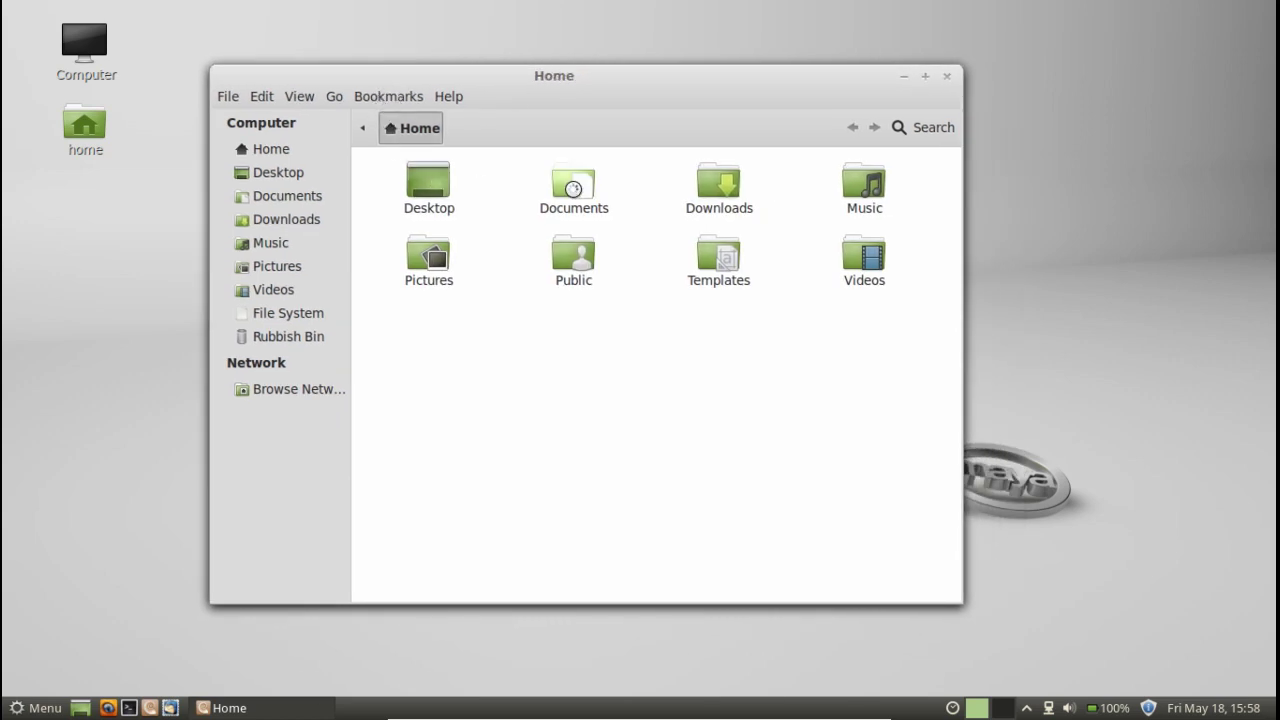
click(288, 313)
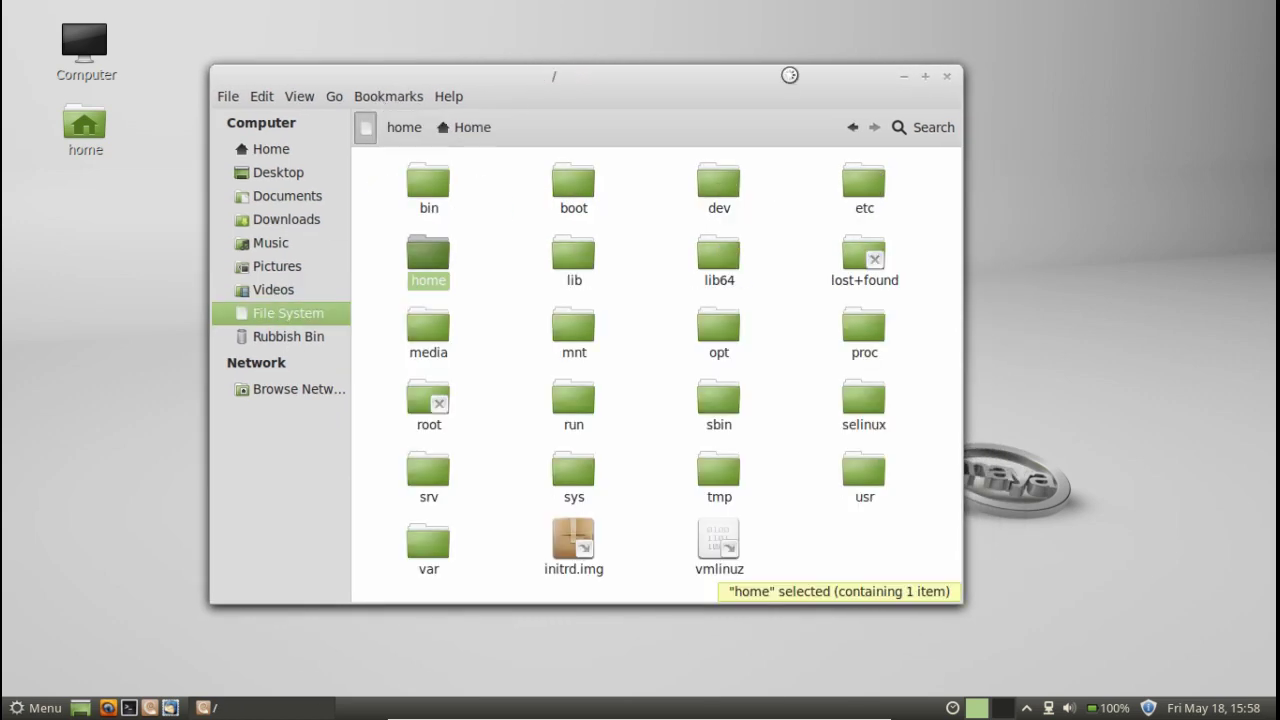
drag(789, 71, 878, 56)
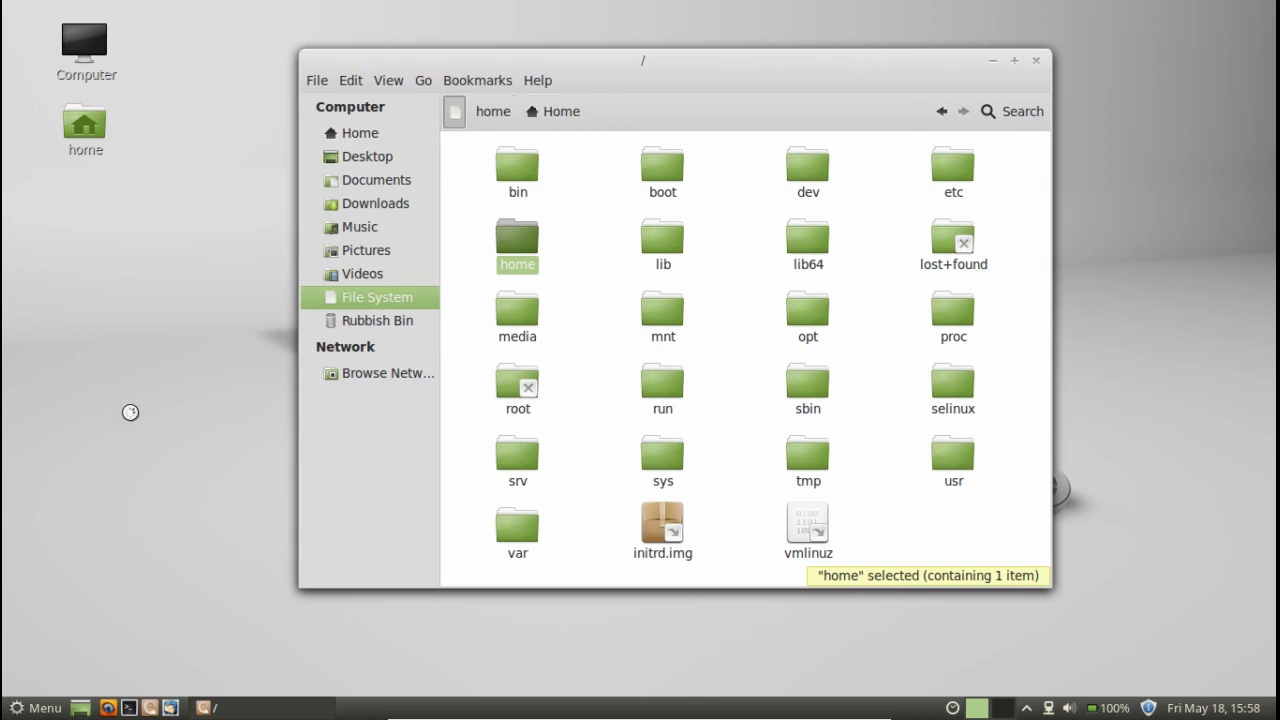
Step: Open a Terminal window in front of the file manager, look it over, and close both windows
key(ctrl+alt+t)
drag(380, 18, 420, 147)
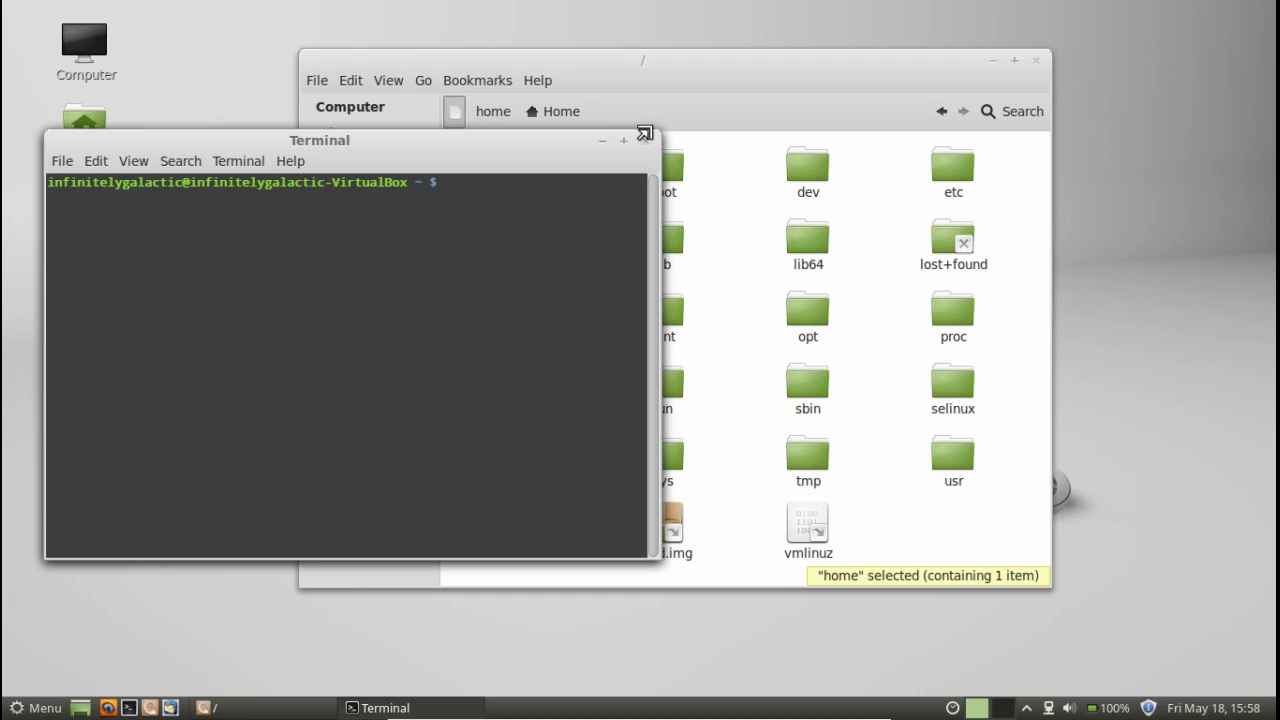
click(216, 164)
click(180, 162)
click(650, 139)
click(1035, 62)
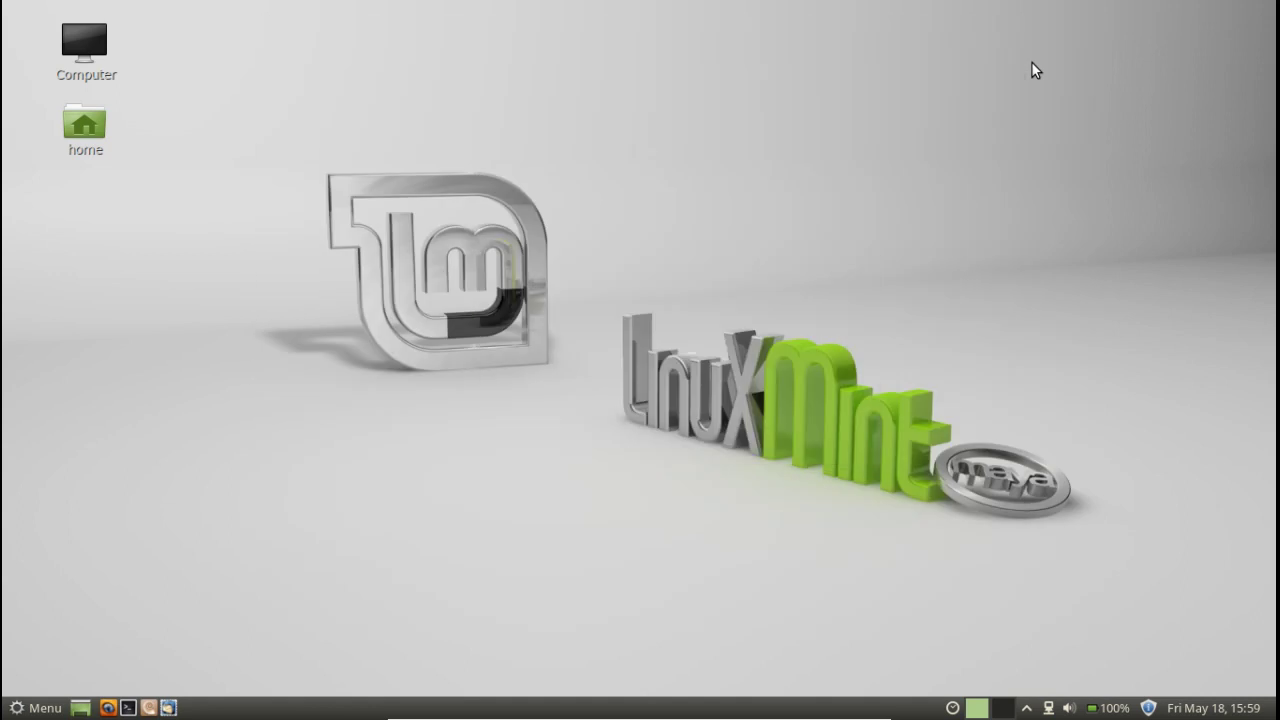
Step: Launch Software Manager, look through the packages in the Featured category, and return to the category overview
click(36, 708)
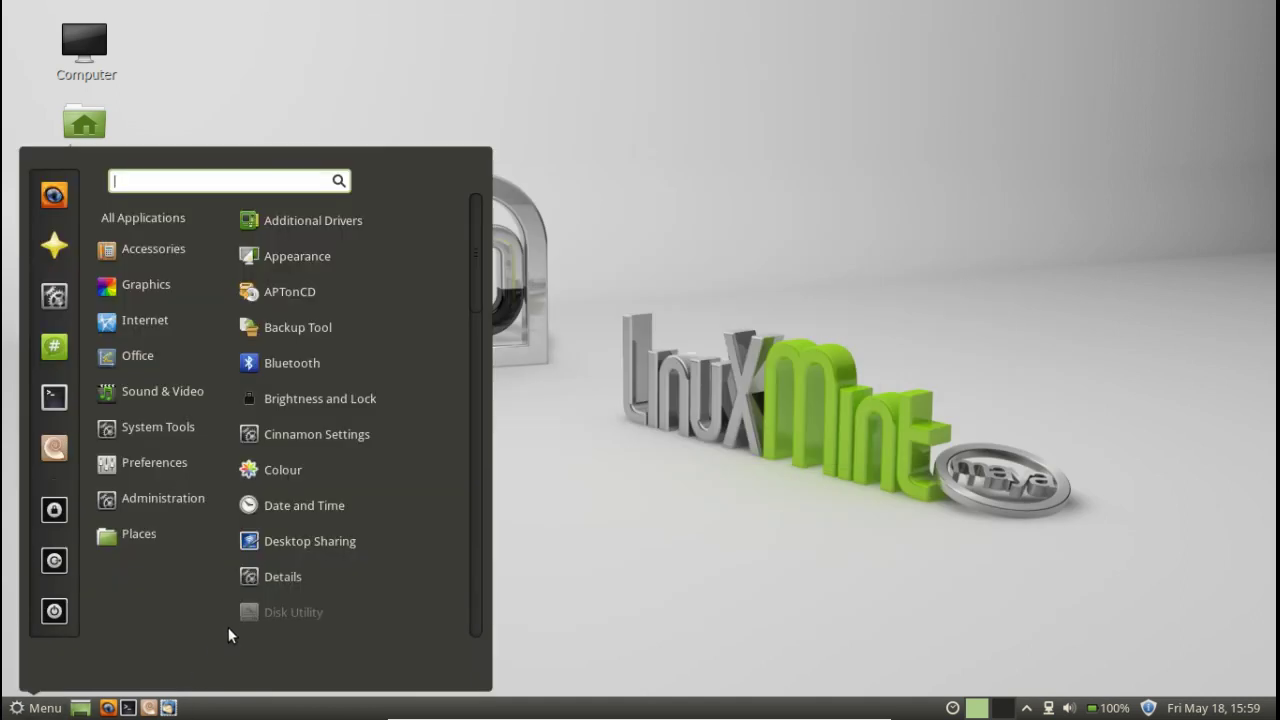
click(43, 246)
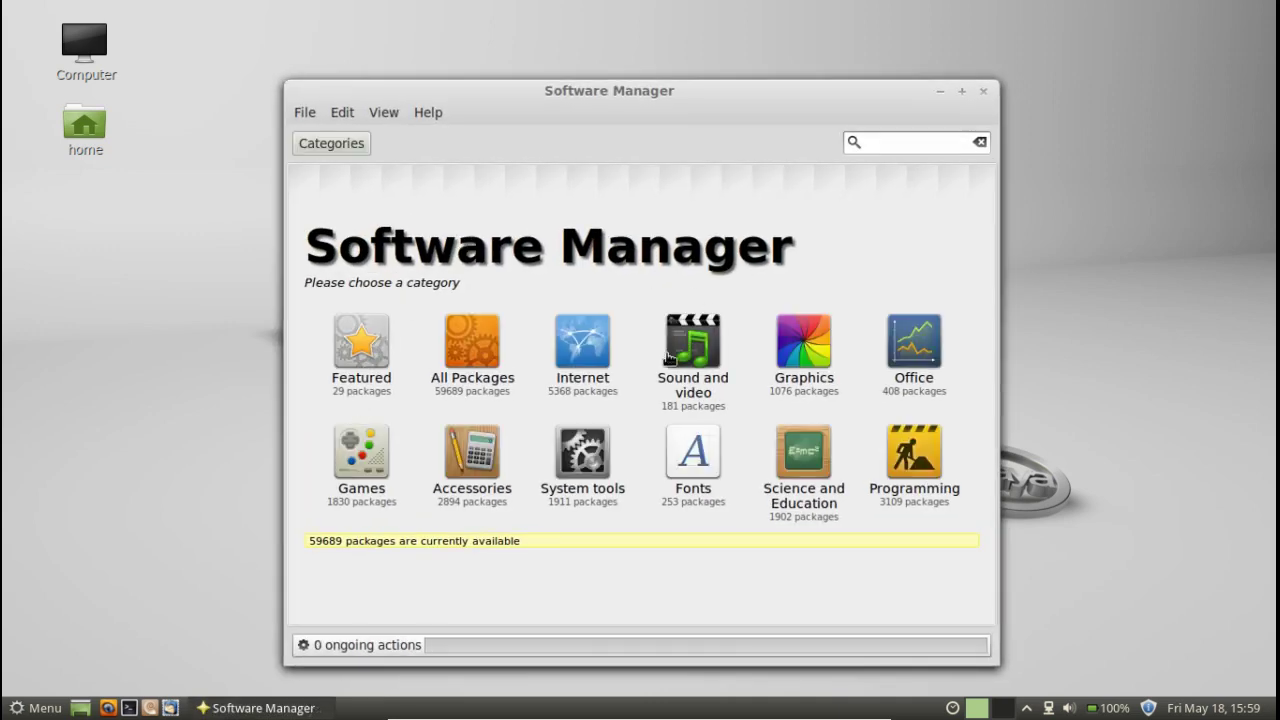
click(370, 355)
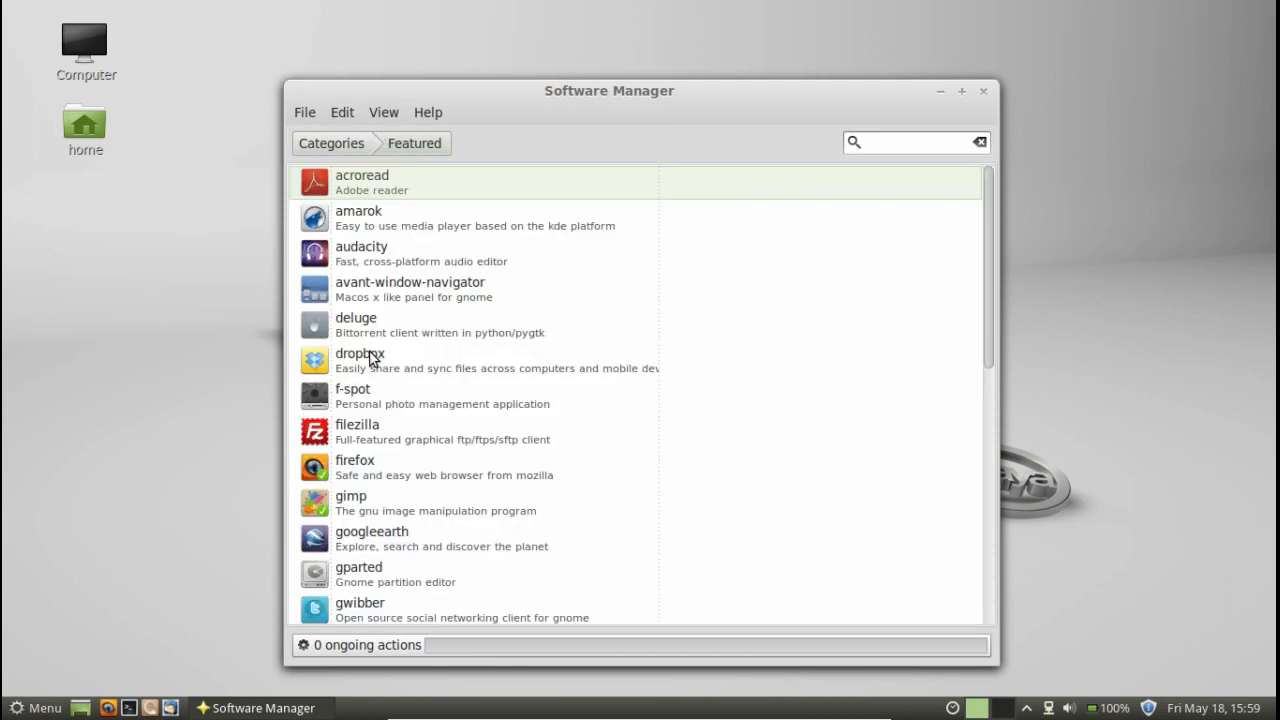
scroll(497, 282, down, 3)
scroll(497, 284, up, 3)
scroll(463, 265, down, 6)
scroll(463, 266, down, 3)
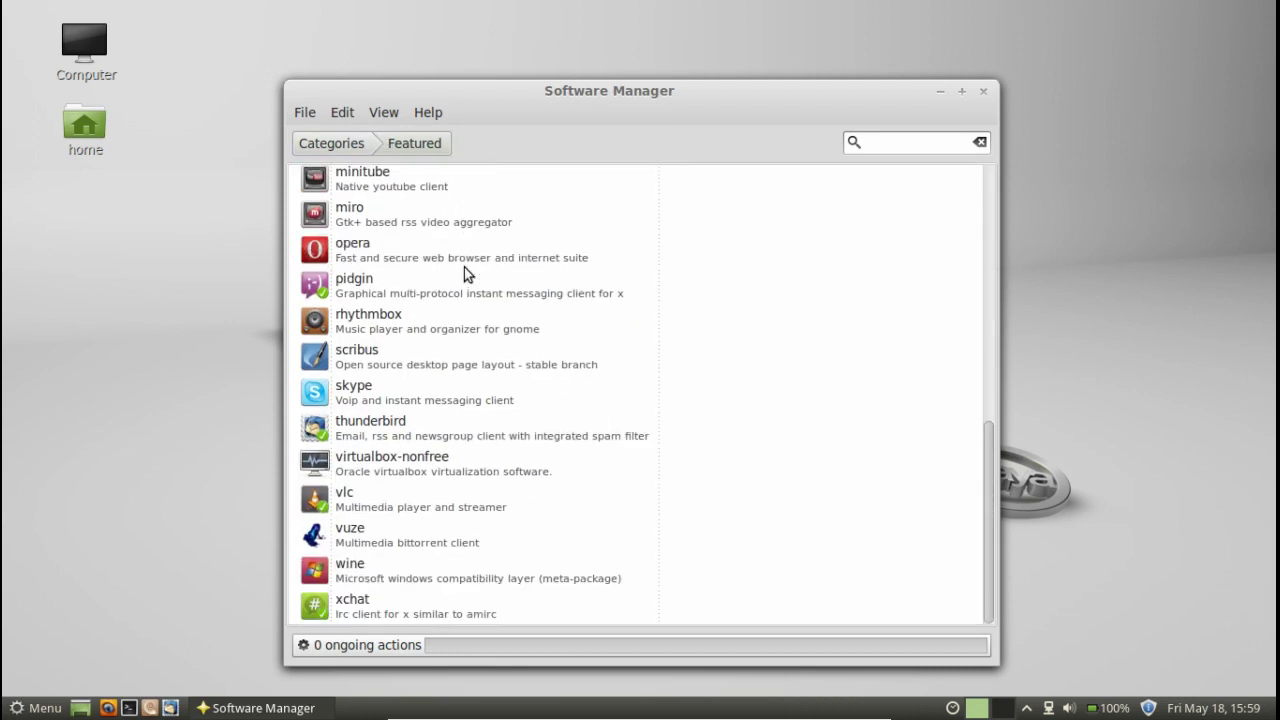
scroll(447, 415, up, 10)
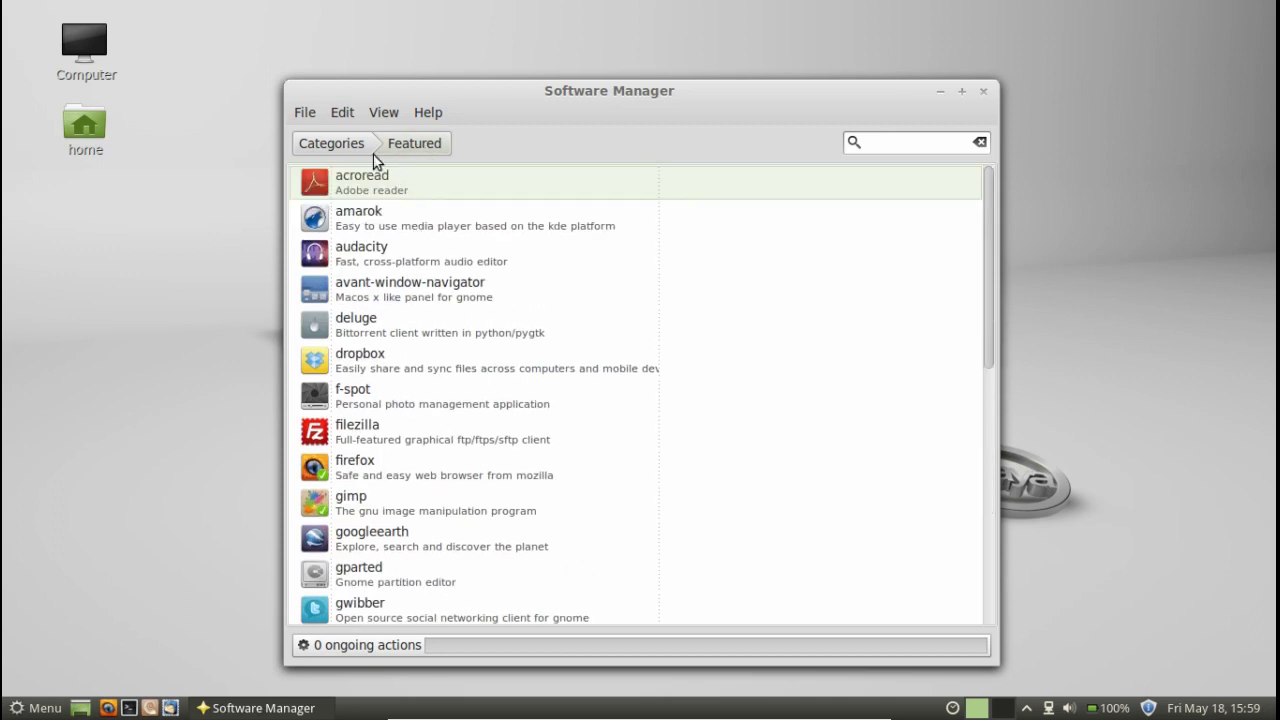
scroll(423, 328, down, 5)
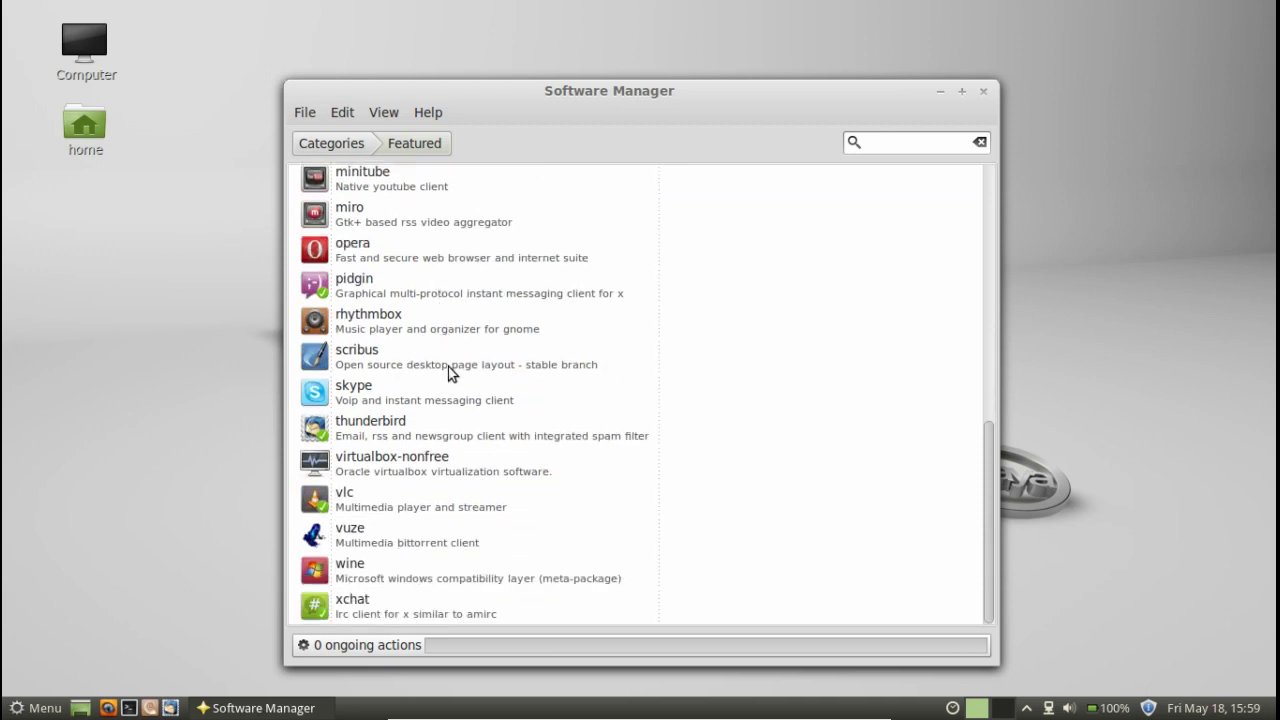
scroll(467, 382, up, 3)
scroll(474, 396, up, 3)
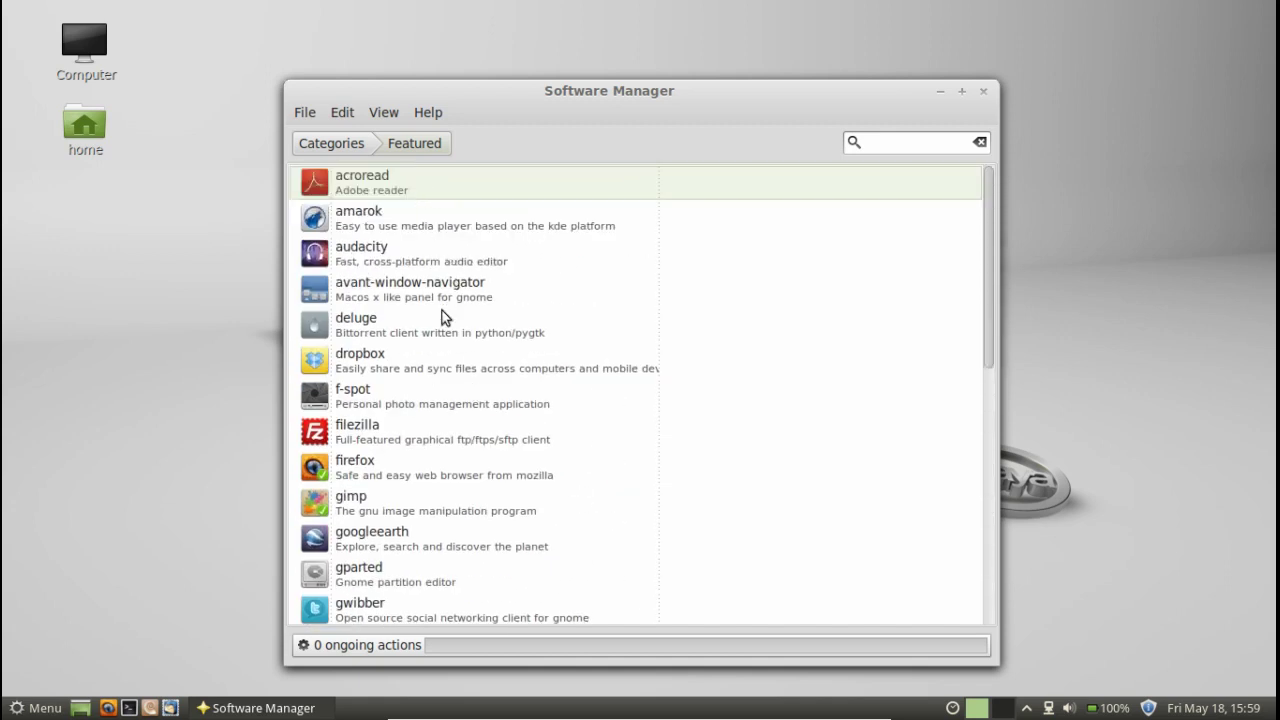
scroll(517, 414, down, 6)
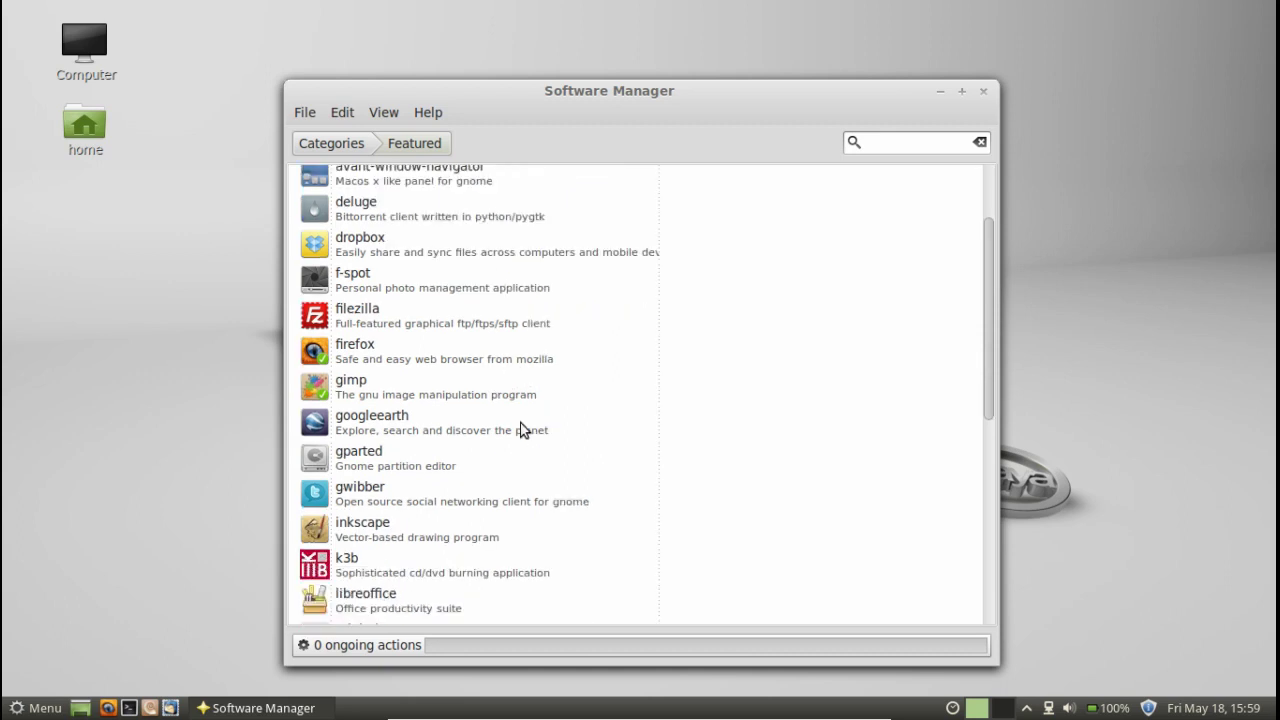
click(331, 143)
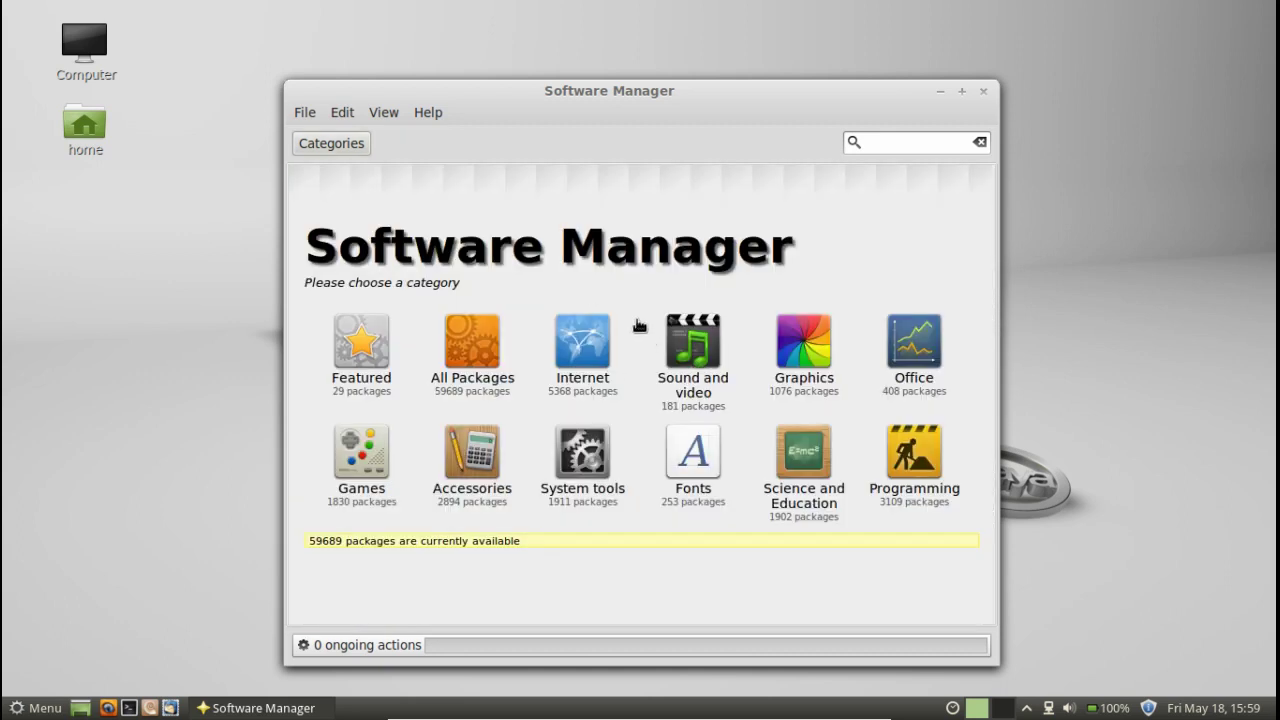
Step: Browse the packages in Software Manager's Sound and video category and go back to the category overview
drag(578, 101, 598, 78)
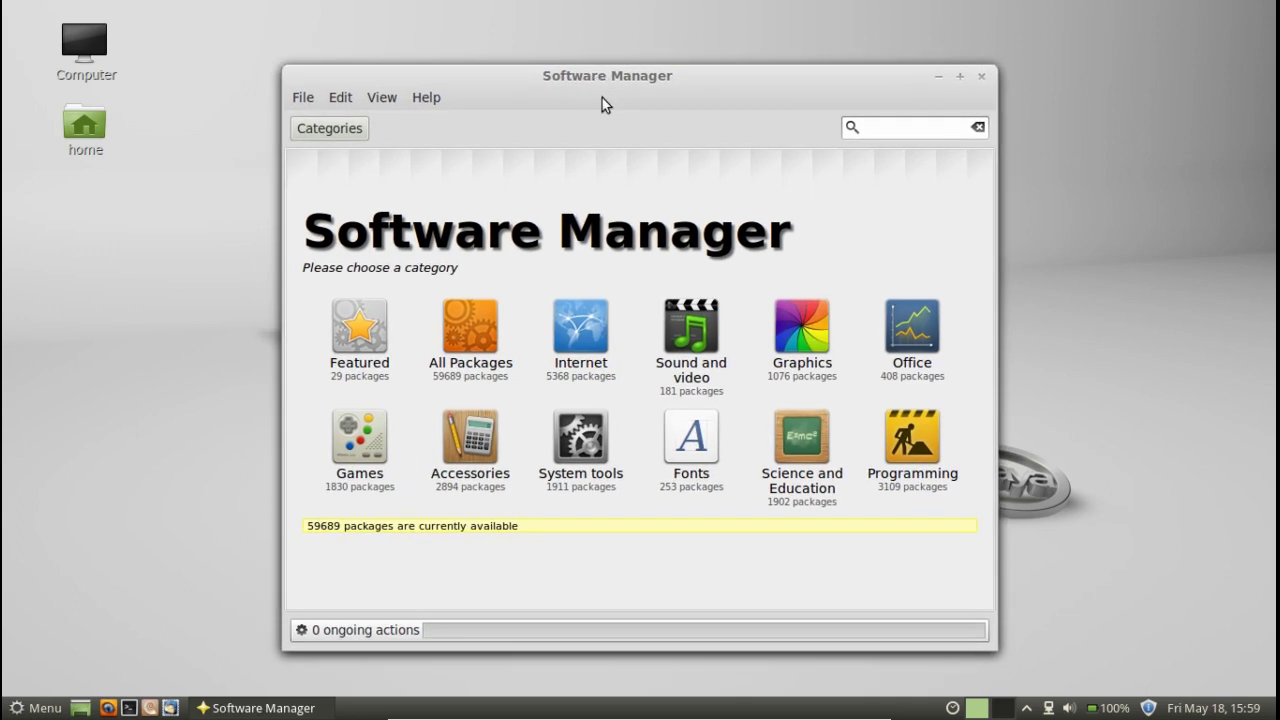
click(694, 345)
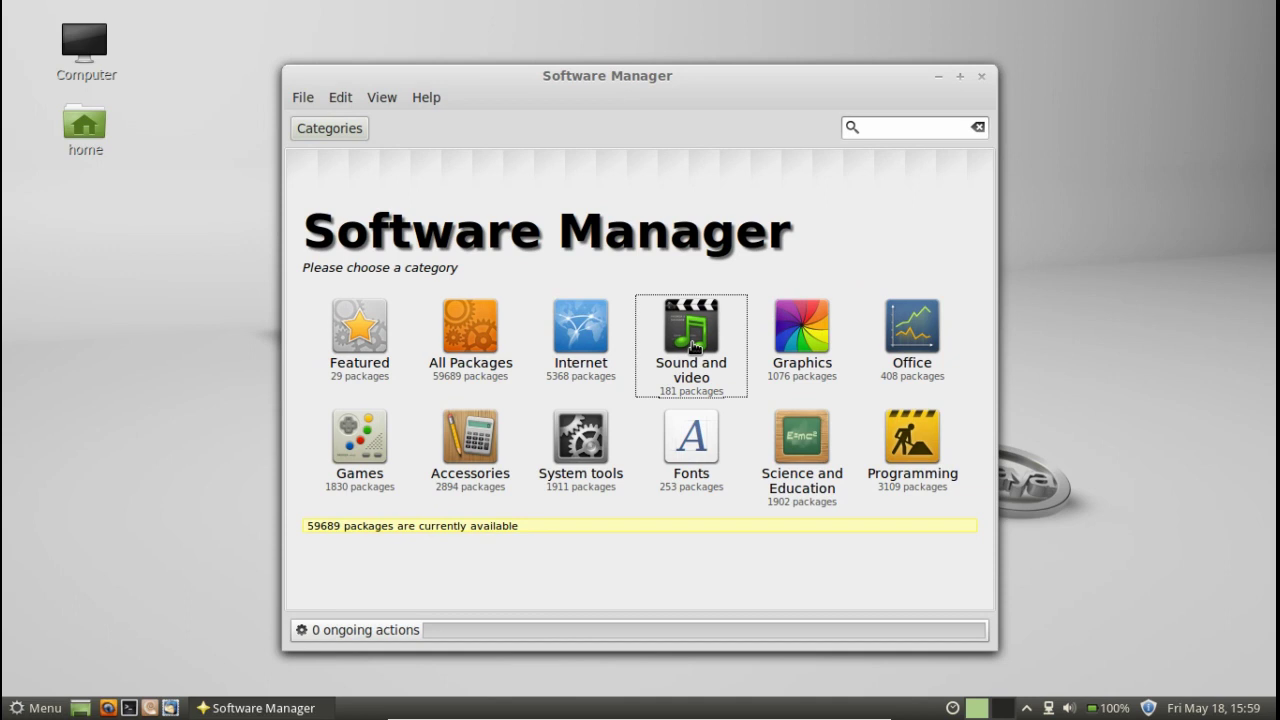
scroll(340, 380, down, 4)
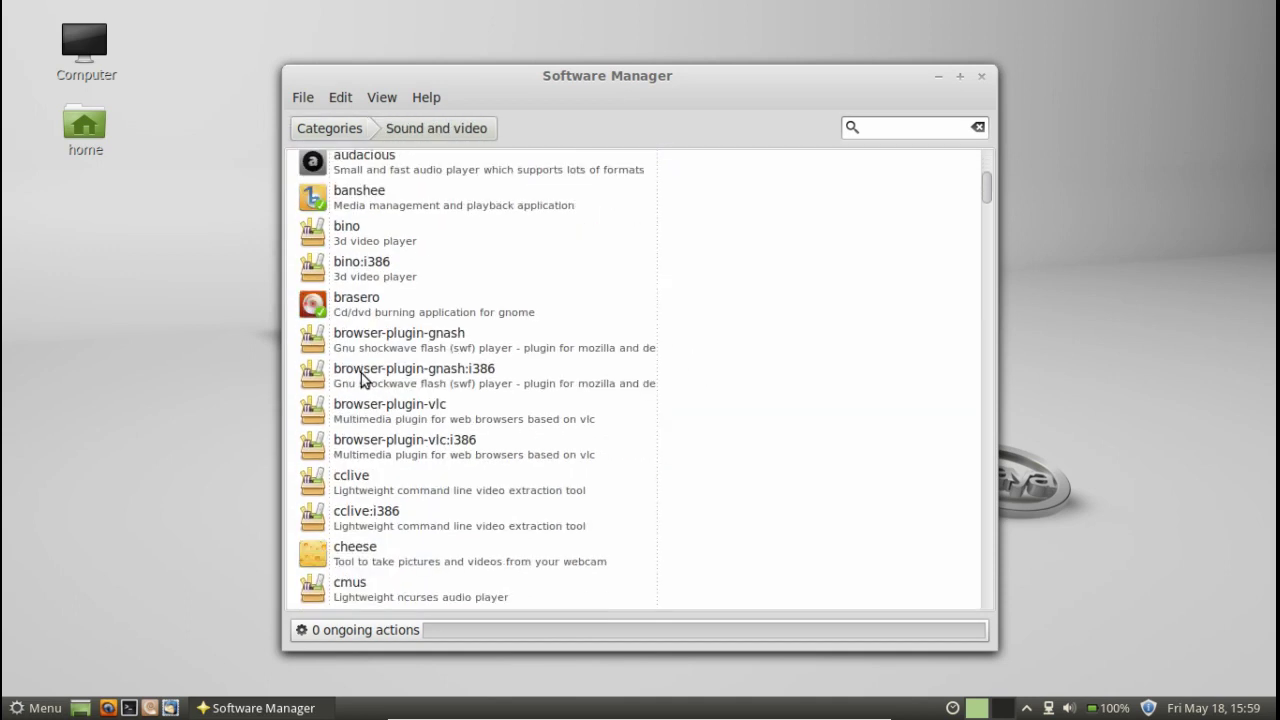
scroll(360, 380, up, 4)
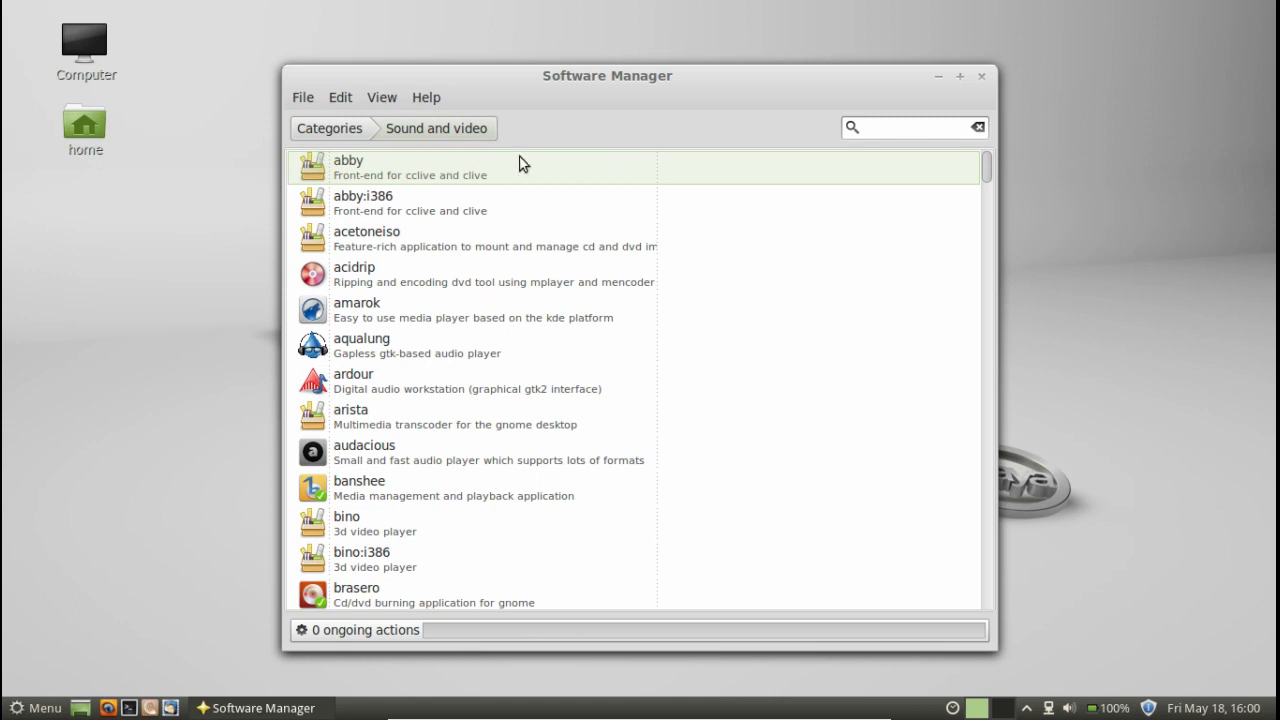
scroll(416, 262, down, 15)
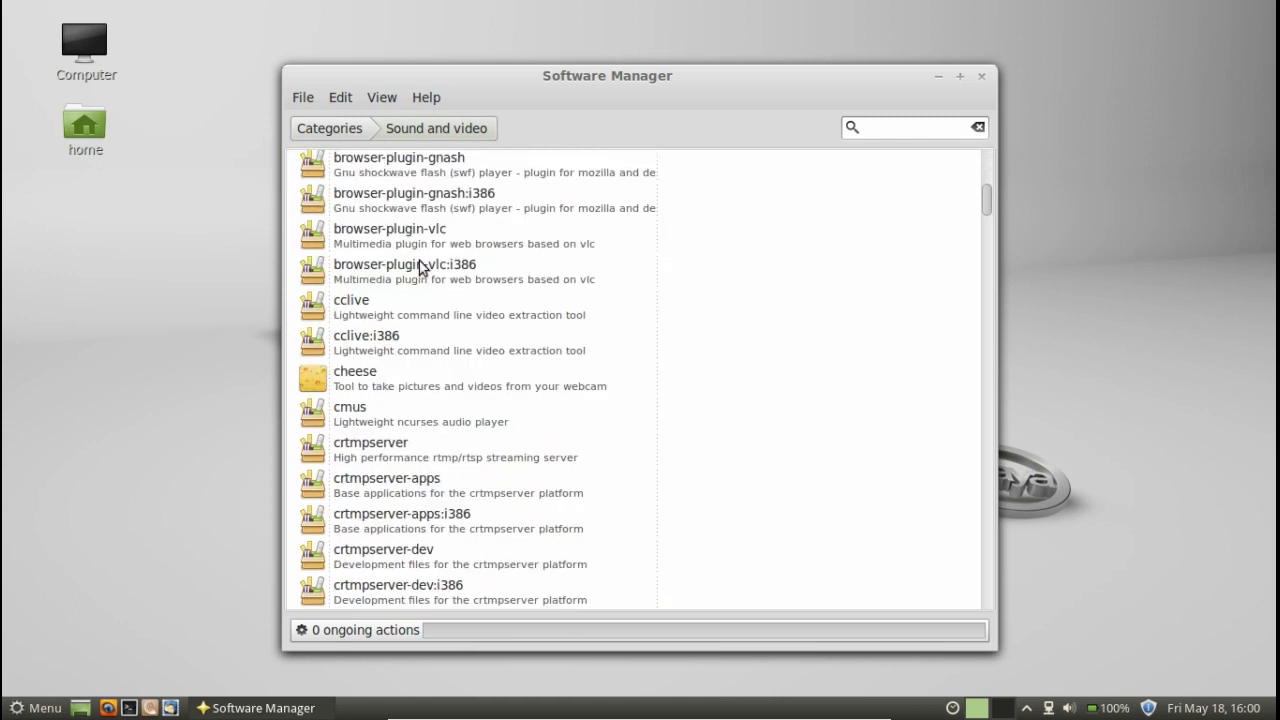
scroll(418, 268, down, 5)
scroll(420, 278, up, 7)
scroll(418, 288, up, 6)
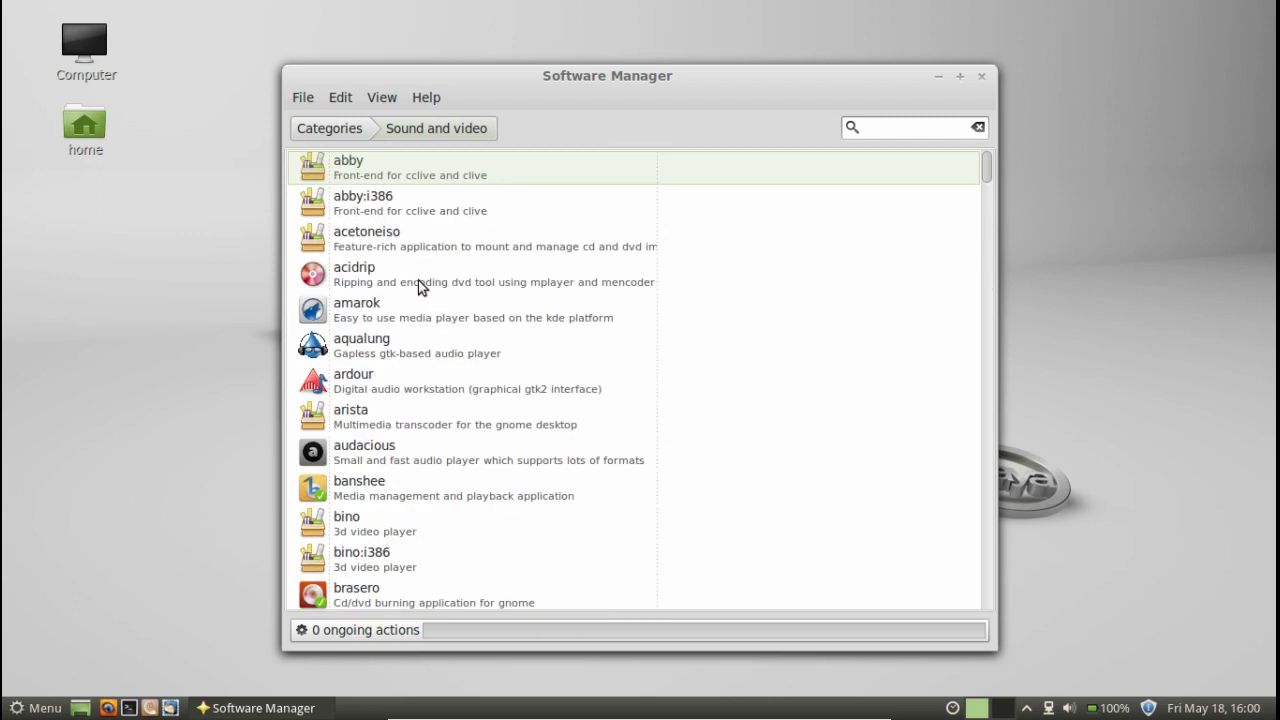
click(350, 130)
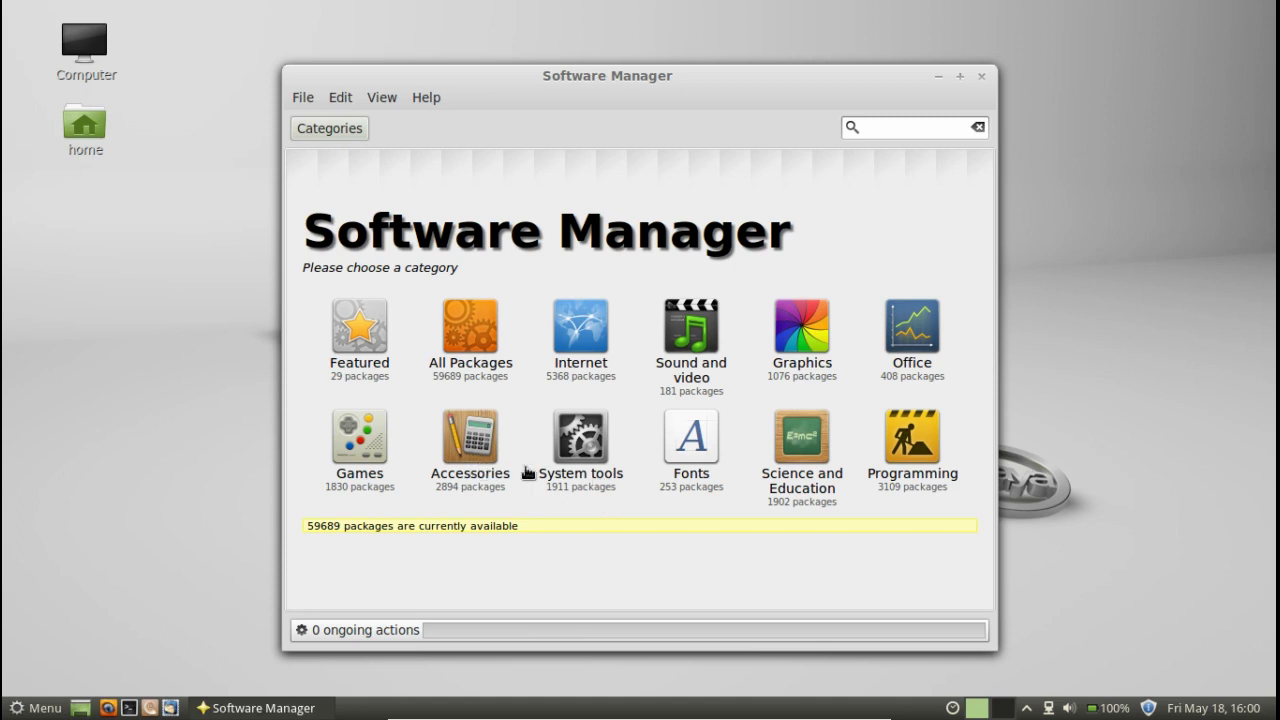
Step: Browse the package list of the Office category in Software Manager
click(910, 332)
scroll(339, 428, down, 20)
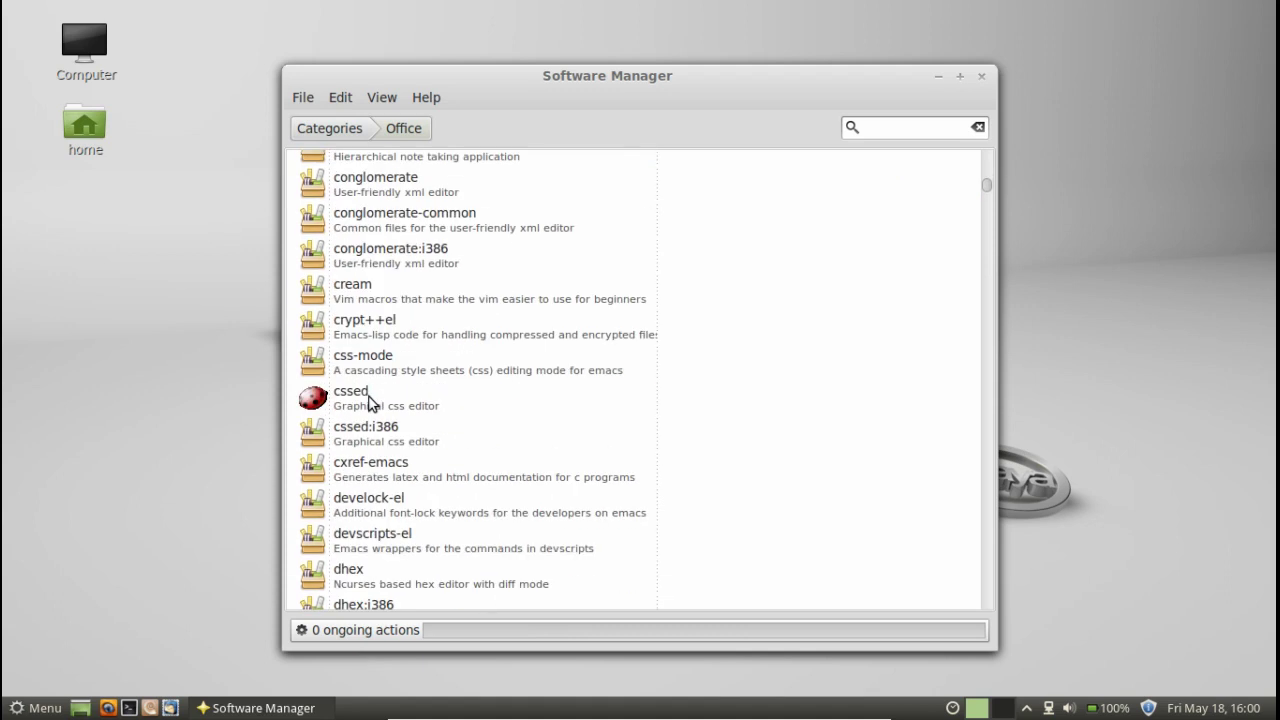
scroll(369, 403, down, 10)
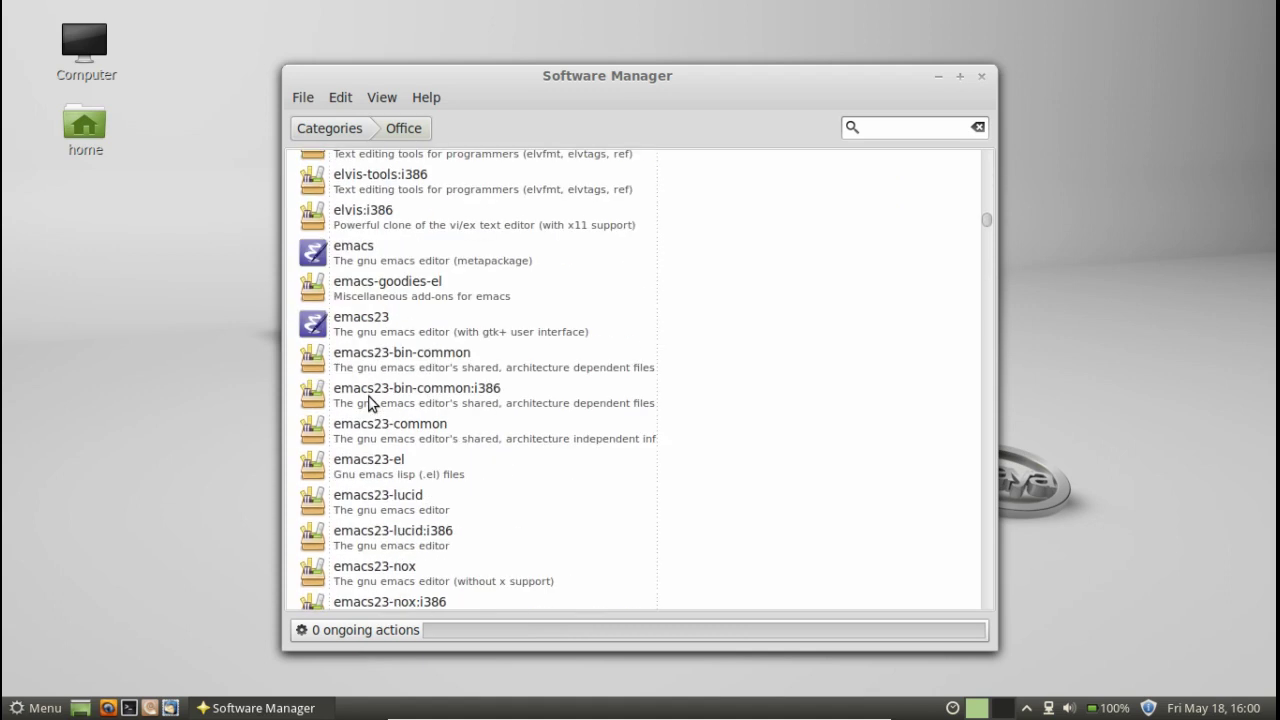
scroll(369, 403, down, 1)
scroll(369, 403, down, 17)
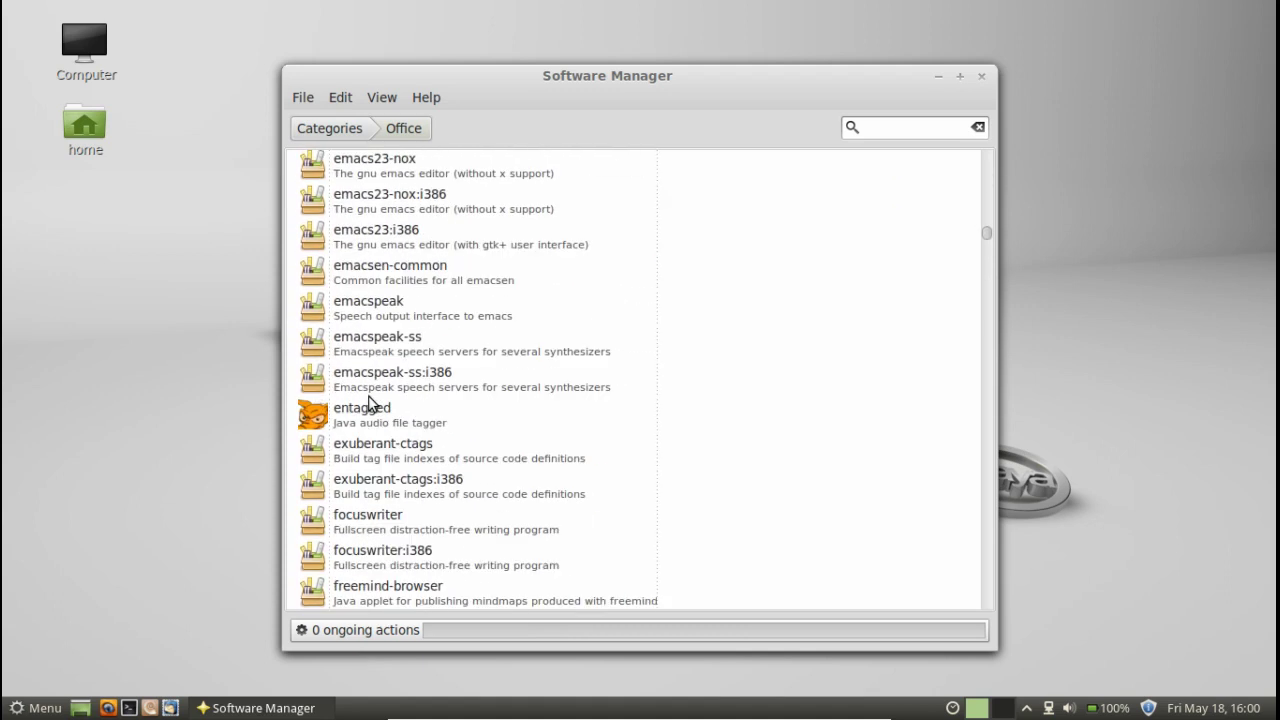
scroll(432, 390, up, 1)
scroll(432, 388, up, 20)
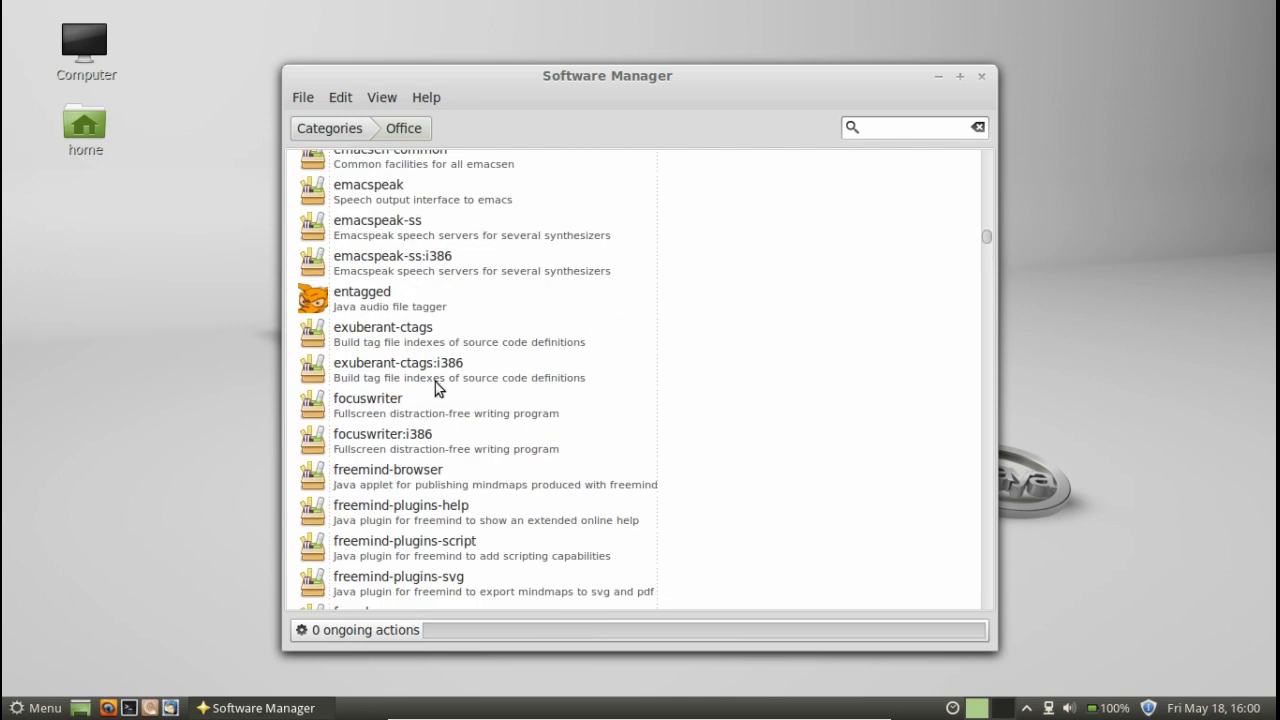
scroll(427, 375, up, 10)
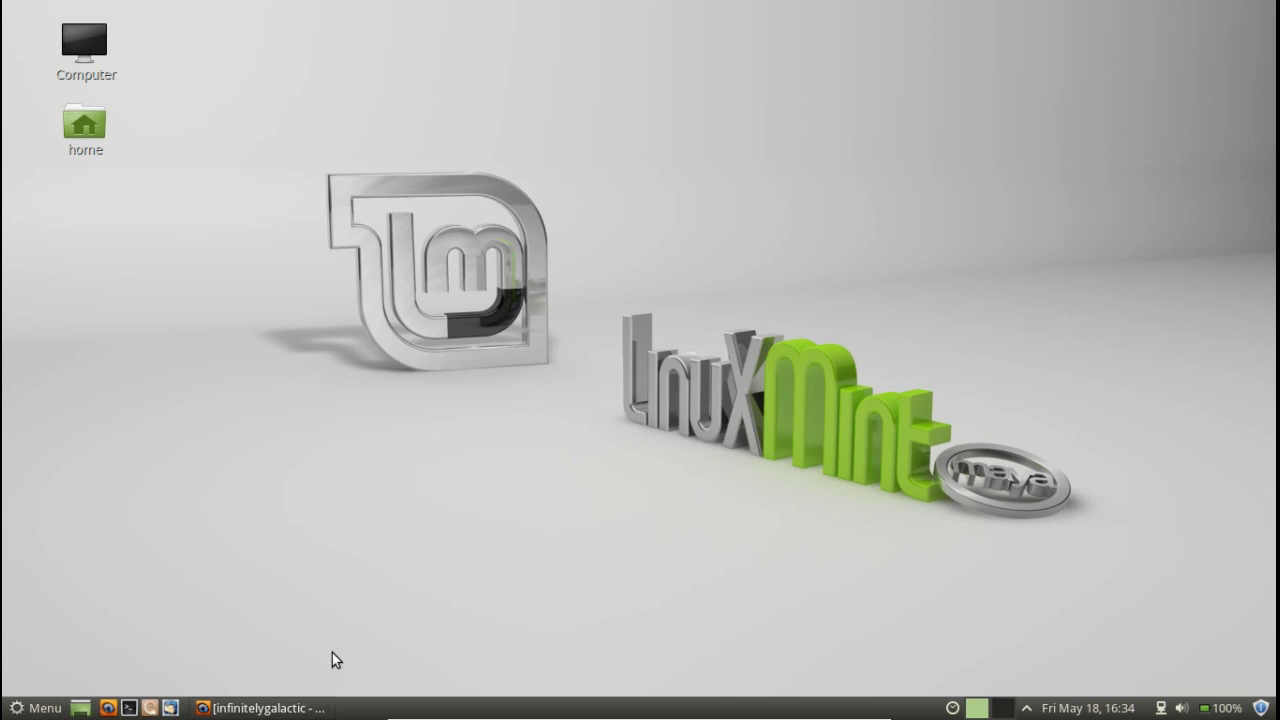
Step: Switch to the Firefox window and look through the Yahoo web search results
click(308, 708)
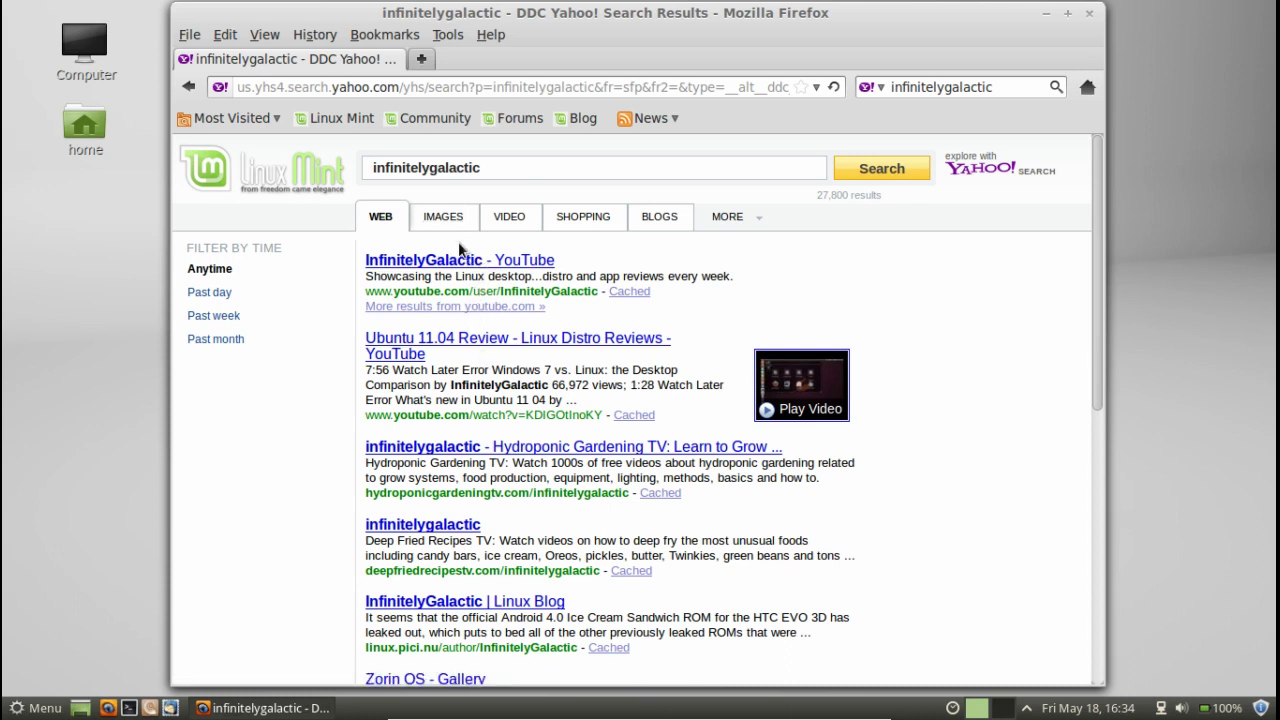
scroll(590, 405, down, 4)
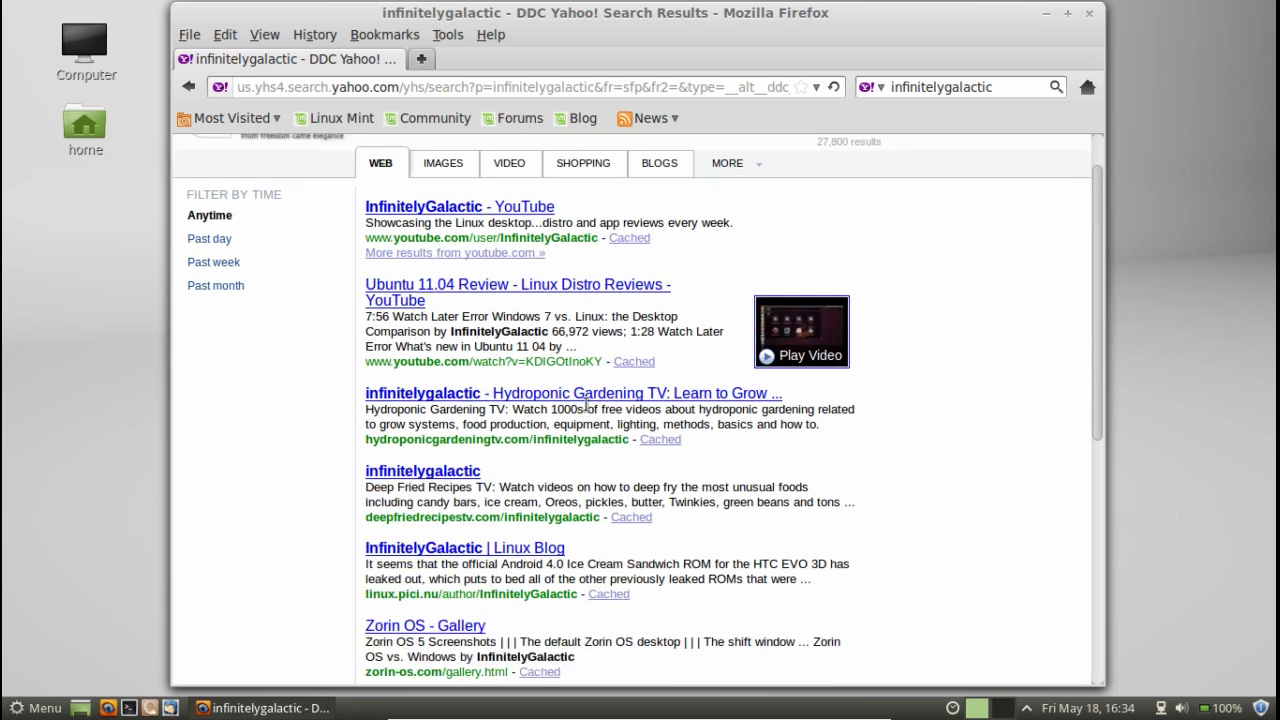
scroll(584, 404, up, 4)
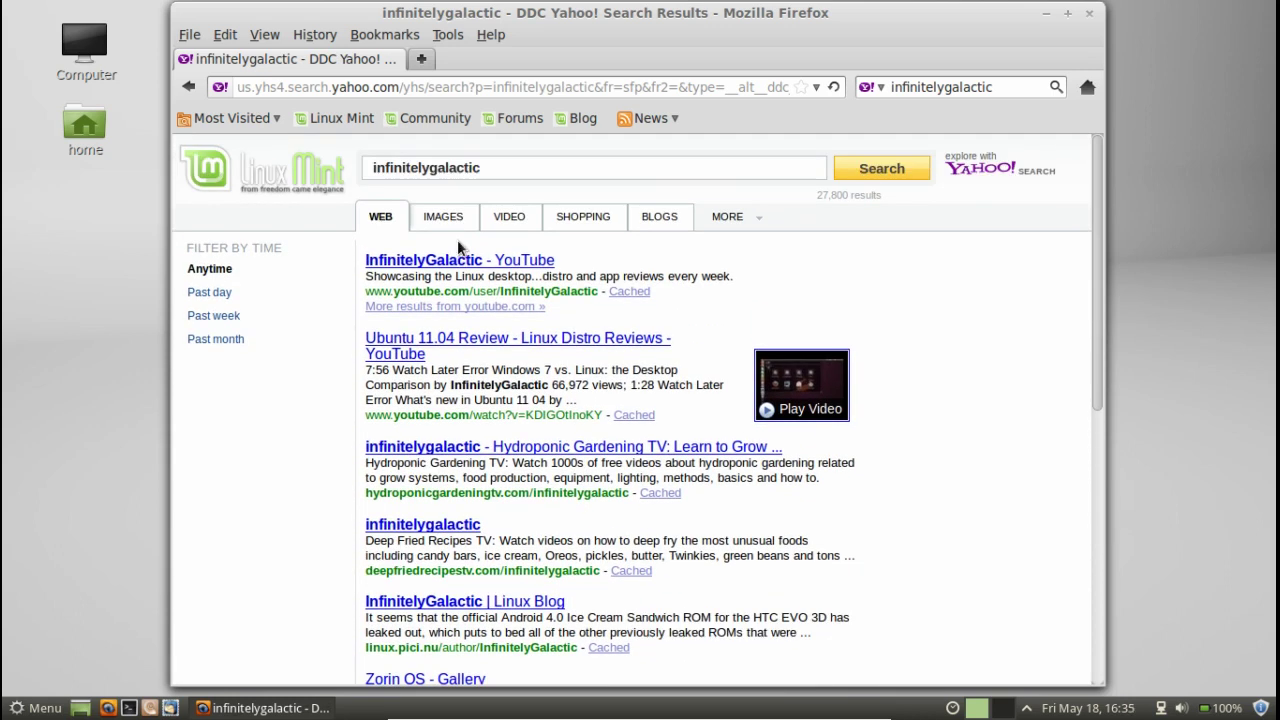
click(441, 228)
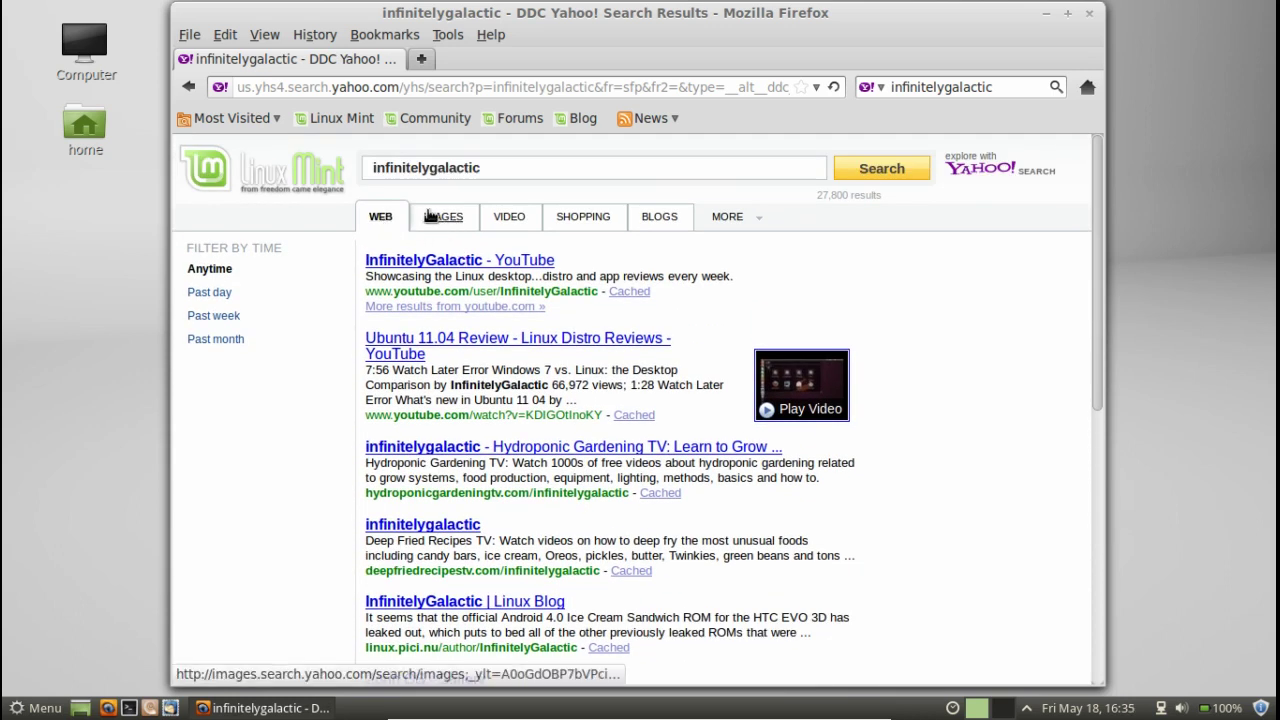
Step: Show the Yahoo video results for the same search, look through them, and return to the web results
click(510, 220)
scroll(557, 370, down, 4)
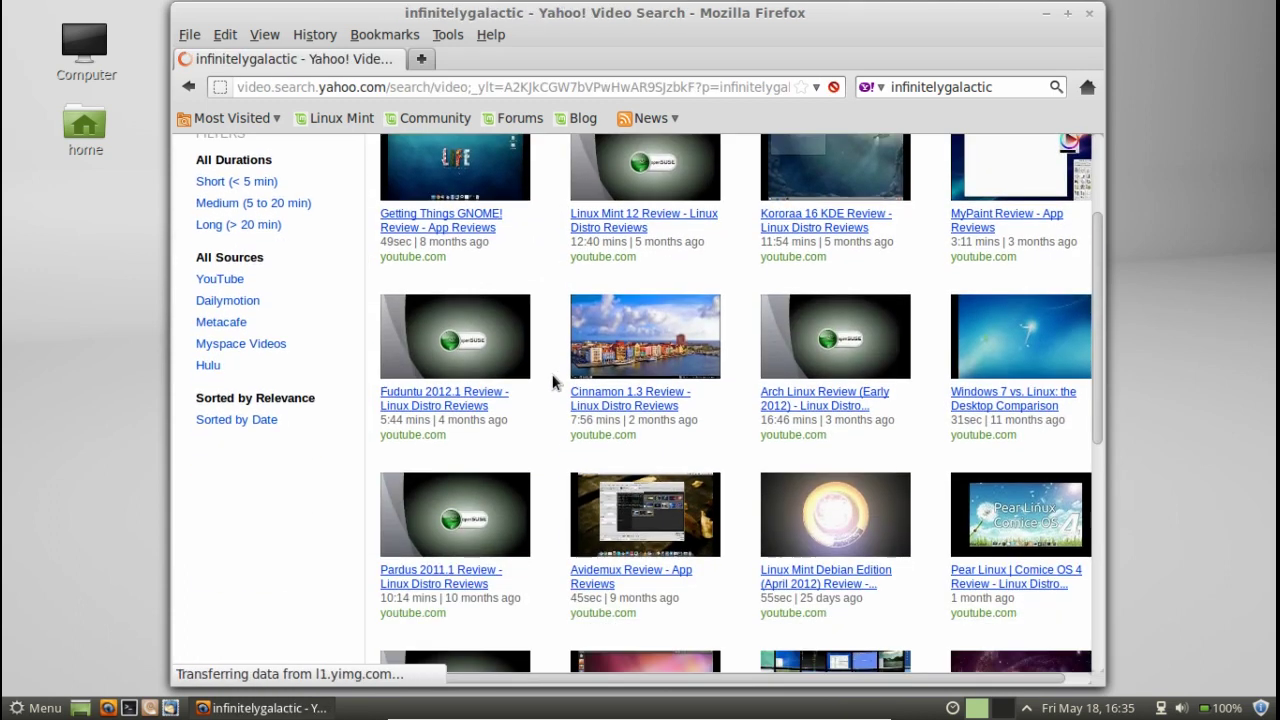
scroll(552, 382, up, 4)
scroll(555, 385, down, 6)
scroll(555, 386, up, 6)
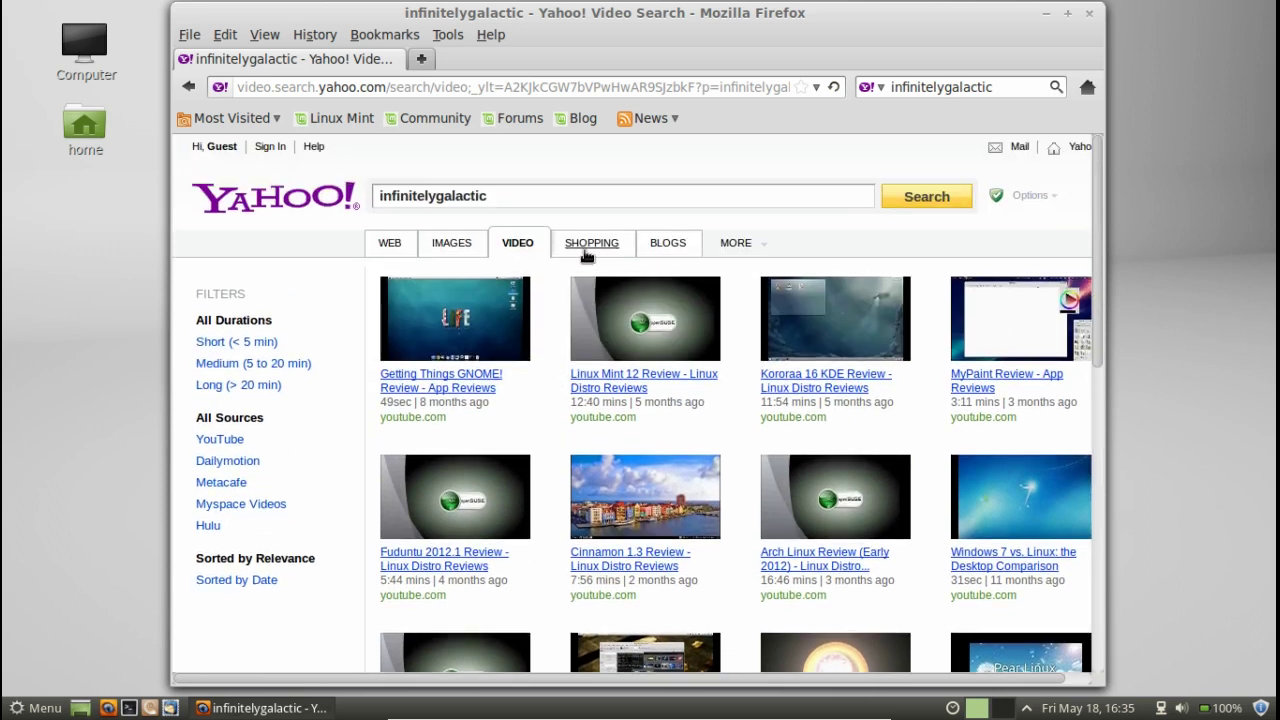
click(390, 244)
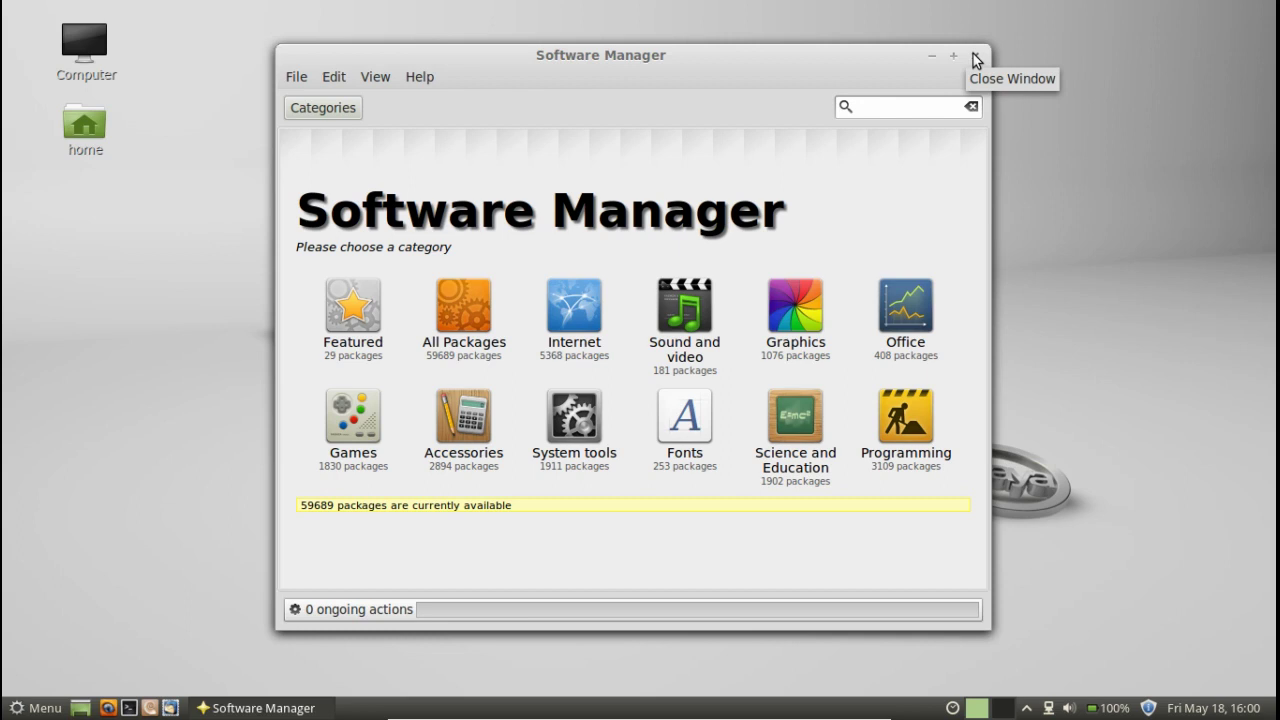
Step: Close Software Manager, then open the home folder from the desktop, reposition its window while looking it over, and close it
click(976, 58)
double_click(104, 143)
drag(583, 66, 643, 92)
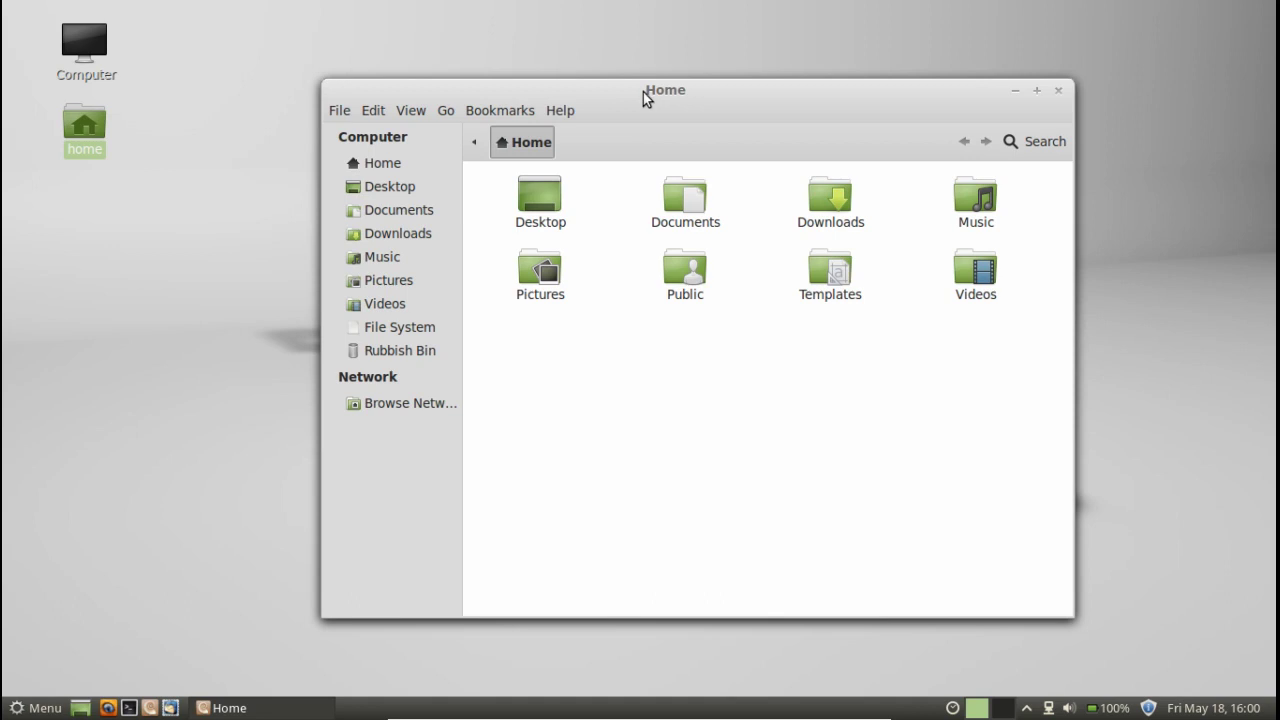
drag(644, 91, 615, 89)
drag(645, 92, 642, 108)
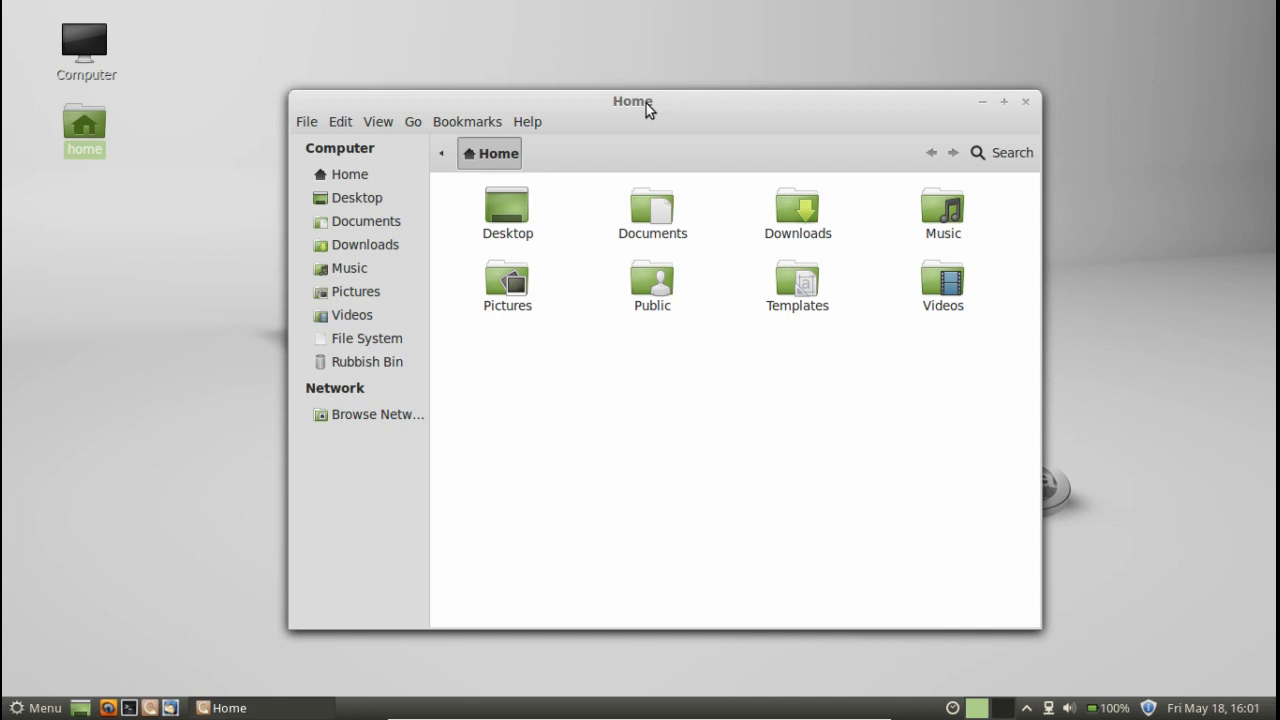
drag(646, 103, 638, 102)
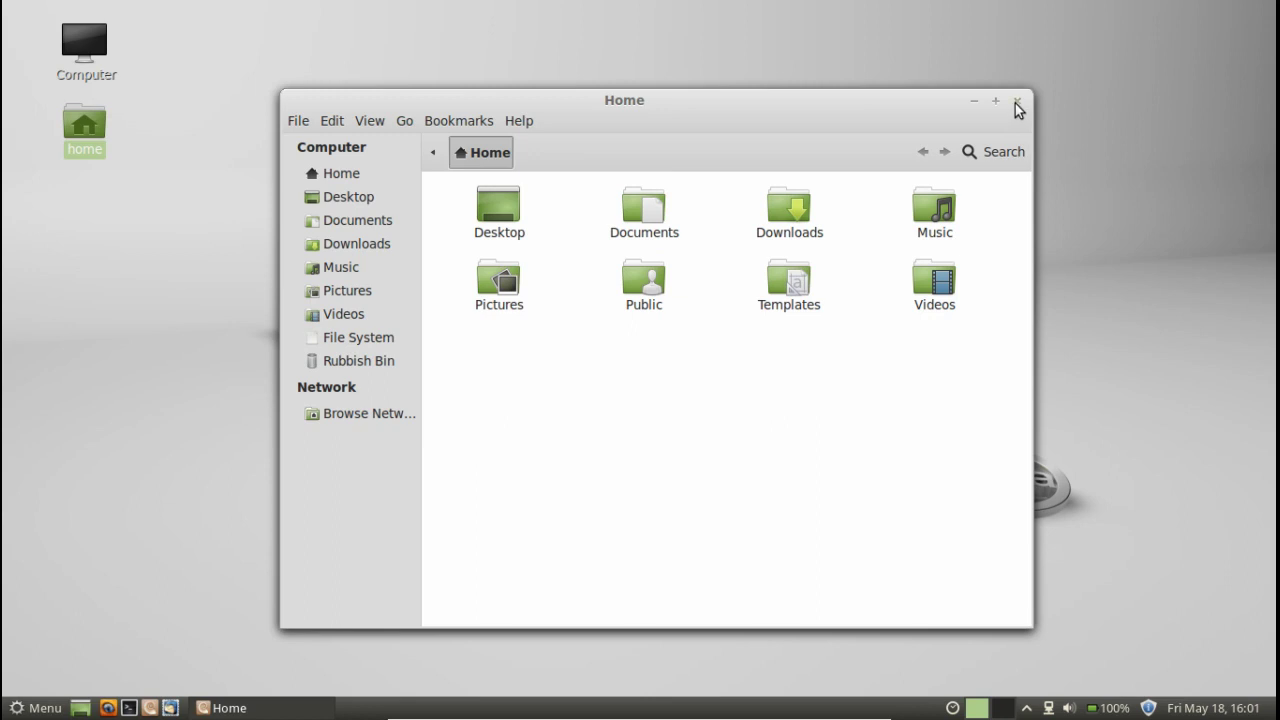
click(1017, 102)
Step: Set the desktop background to the Storm is Coming wallpaper and minimize the Appearance settings to view the bare desktop
right_click(251, 155)
click(326, 310)
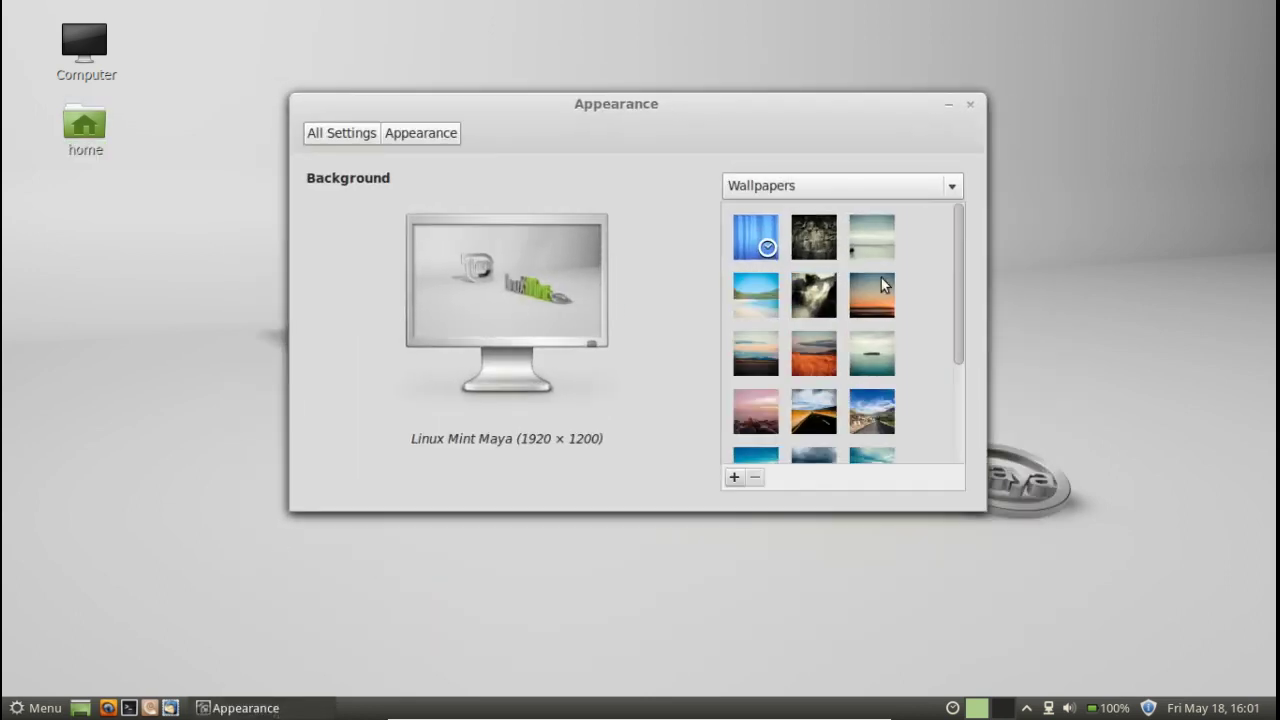
scroll(881, 277, down, 5)
click(883, 313)
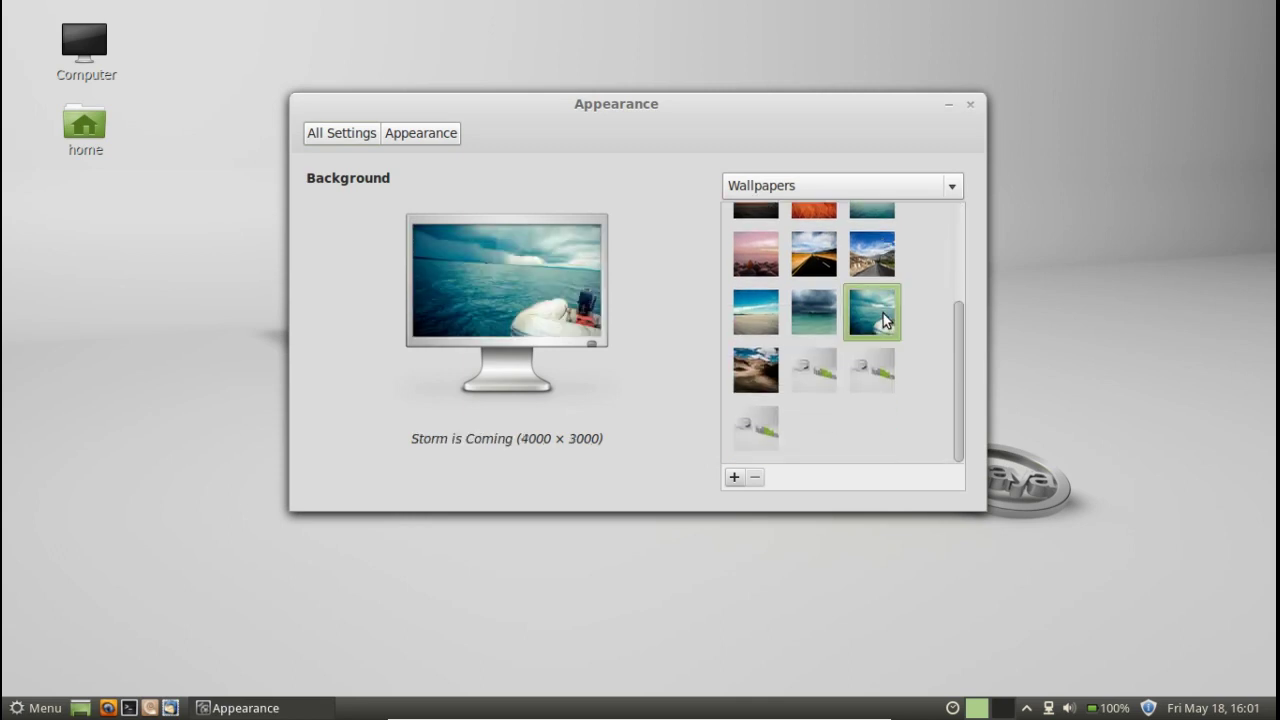
drag(794, 121, 694, 105)
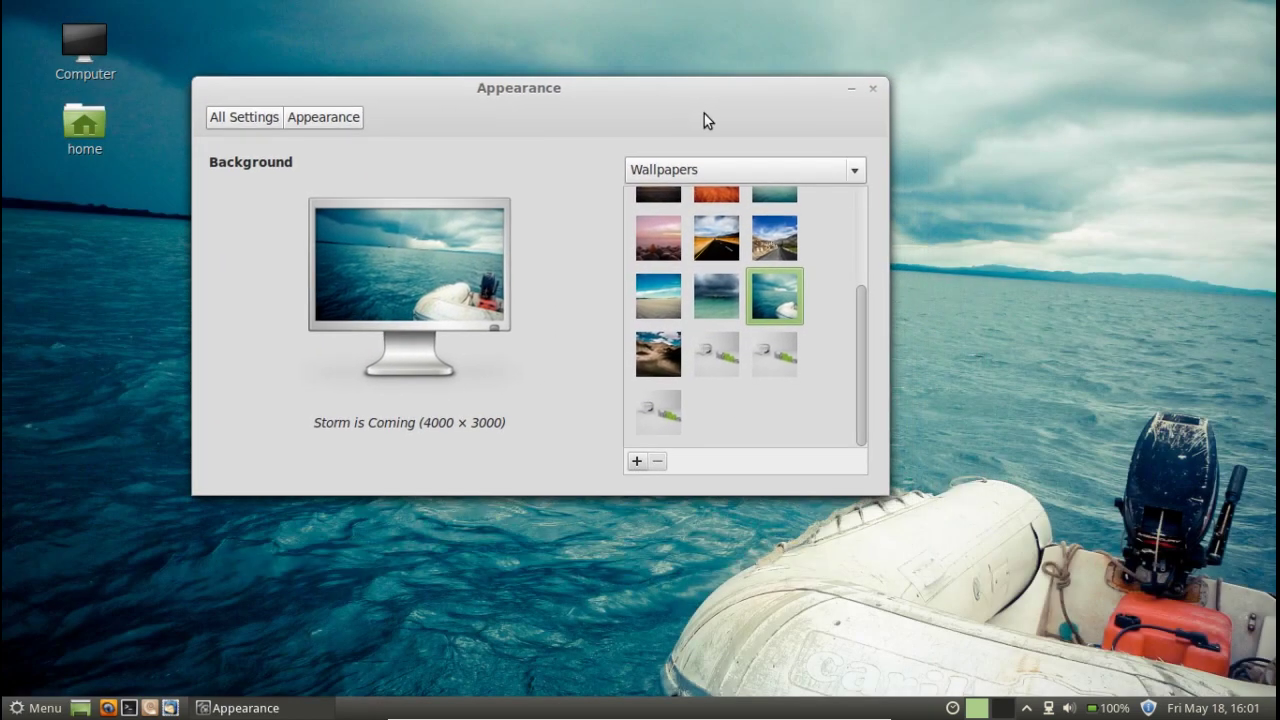
click(852, 86)
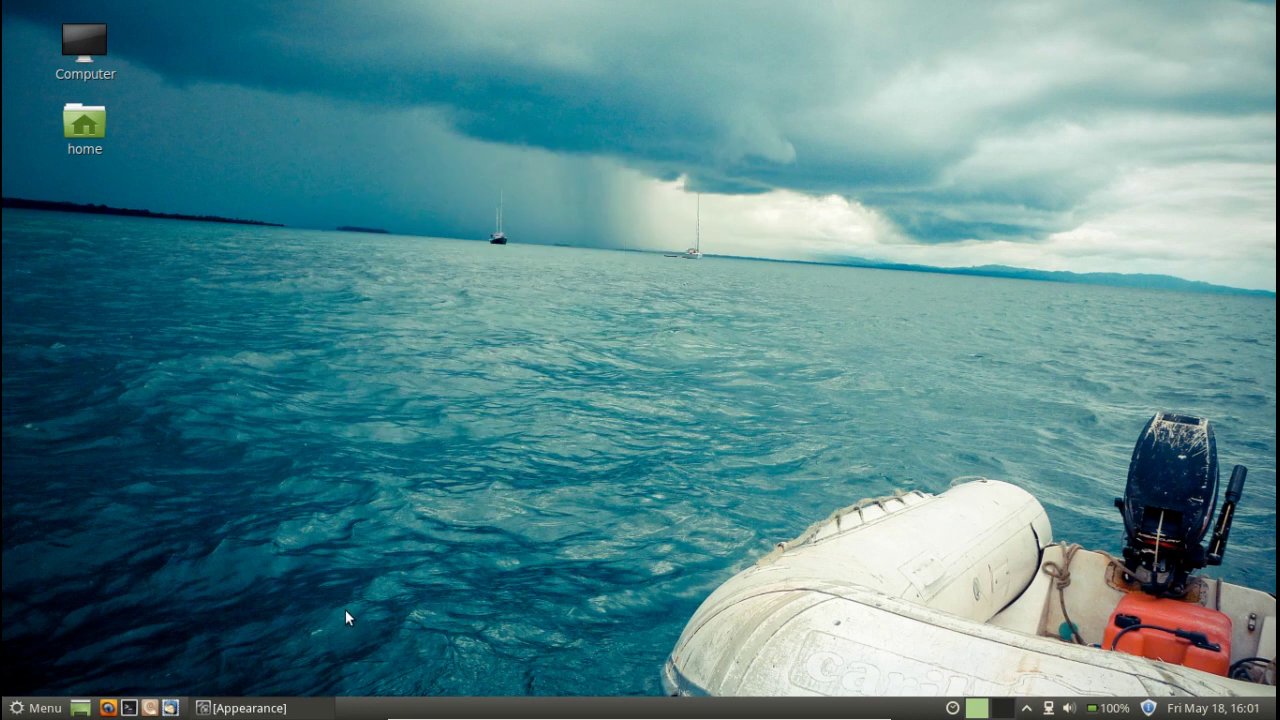
Step: Restore the Appearance window, show the overview of all system settings, look through its categories, and close it
click(241, 708)
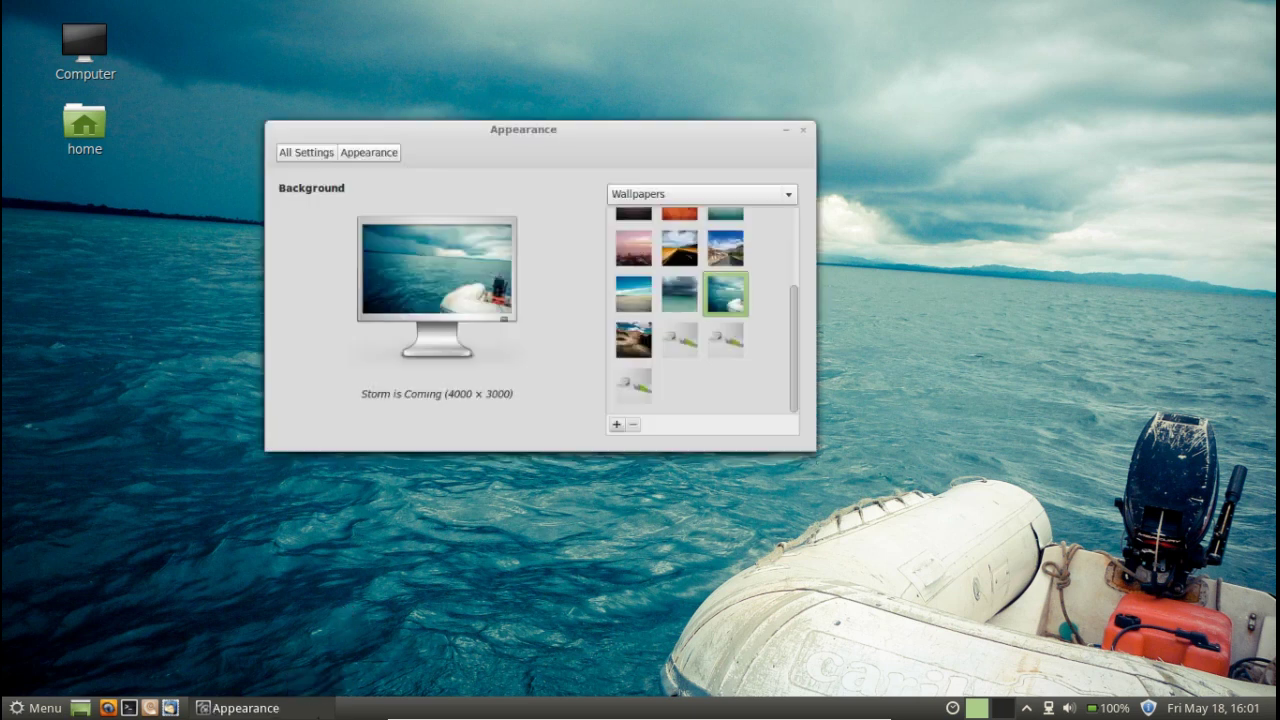
drag(584, 103, 609, 144)
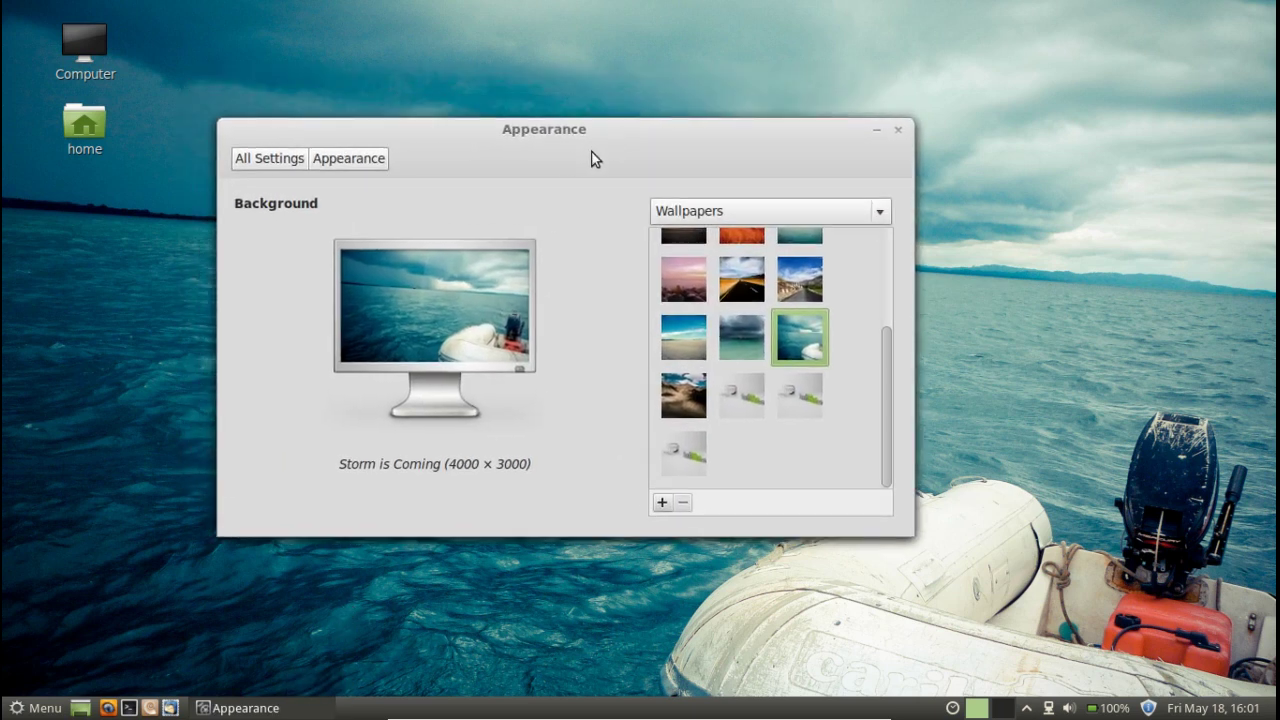
click(291, 165)
drag(437, 102, 529, 72)
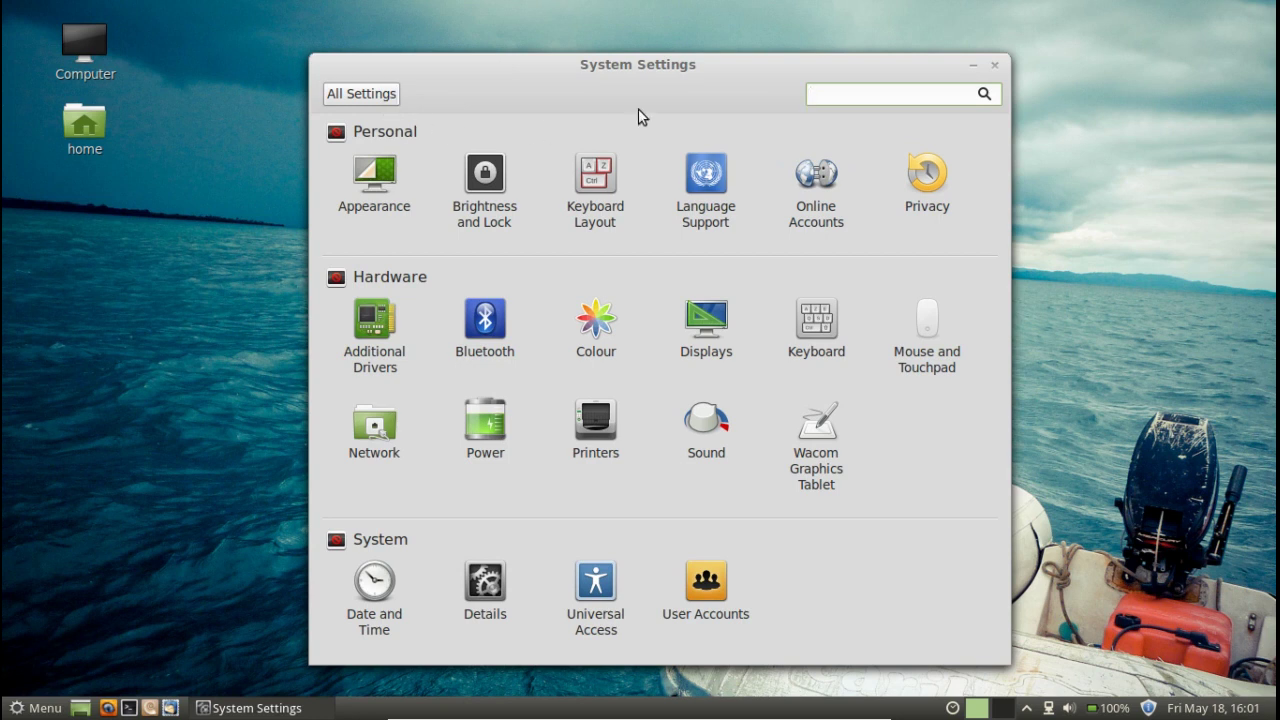
click(995, 64)
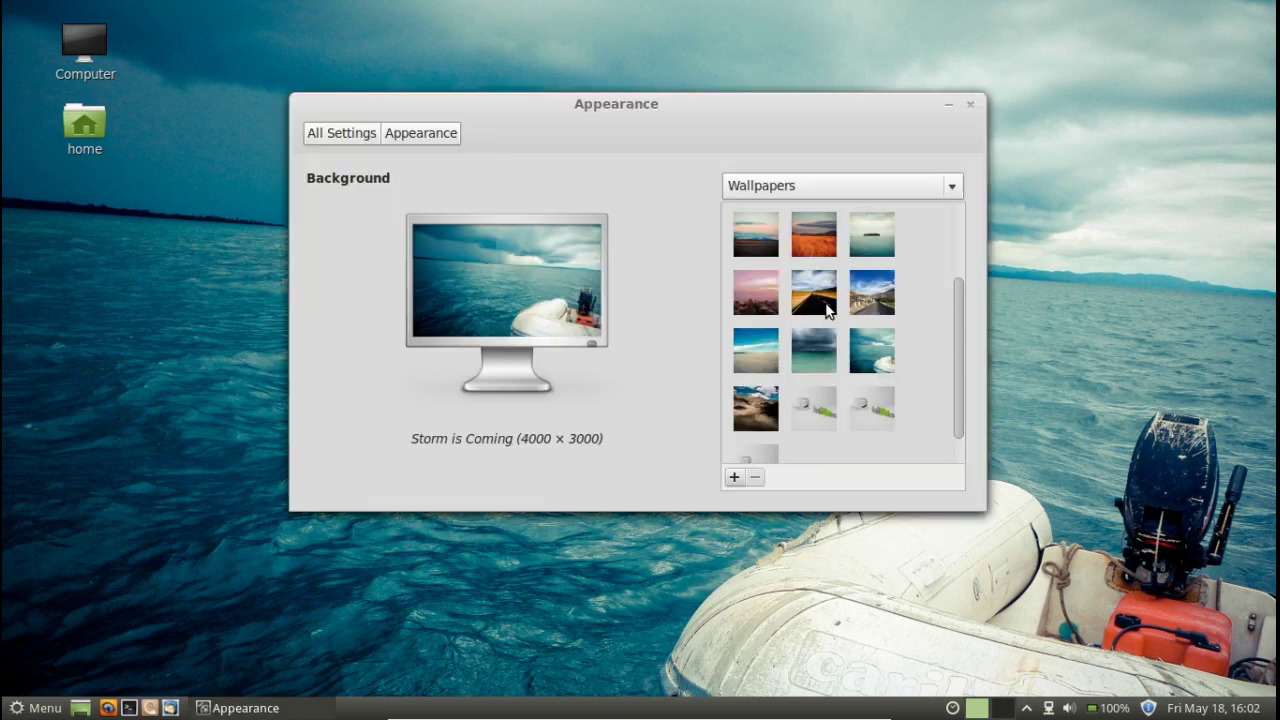
Step: Try the Road, Road 2 and dark brown landscape wallpapers in turn as the desktop background
click(826, 310)
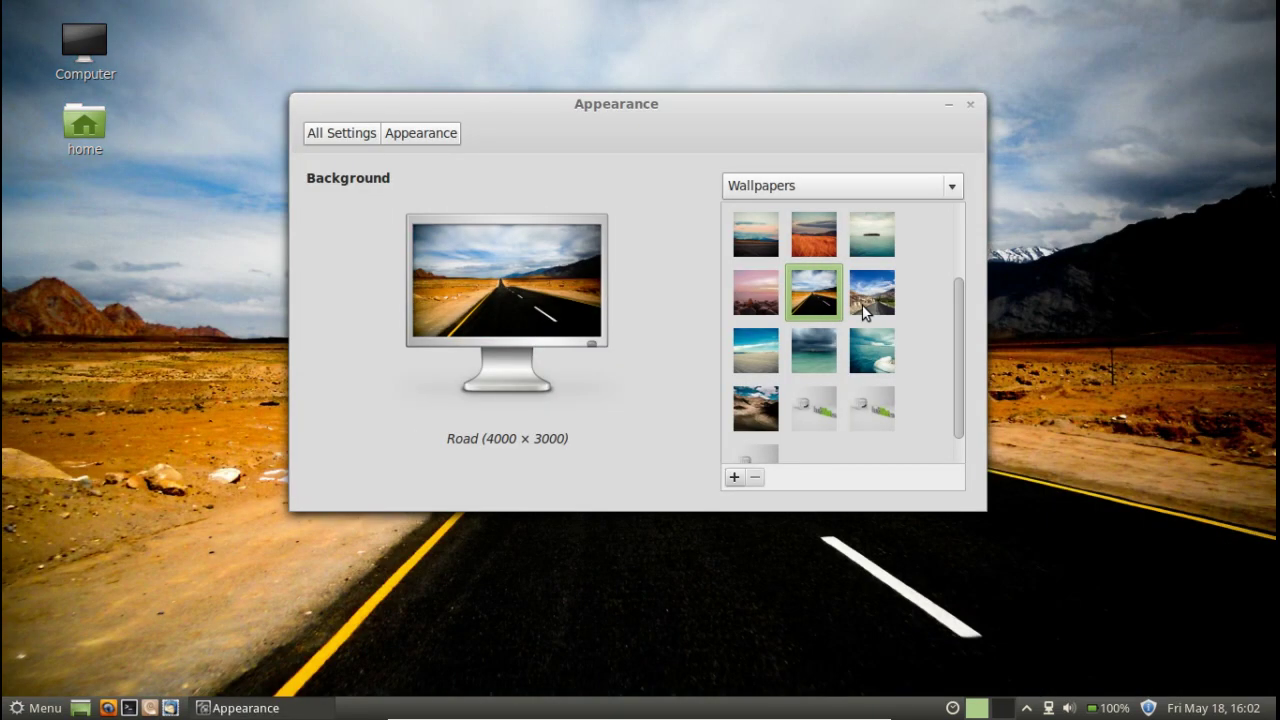
click(862, 304)
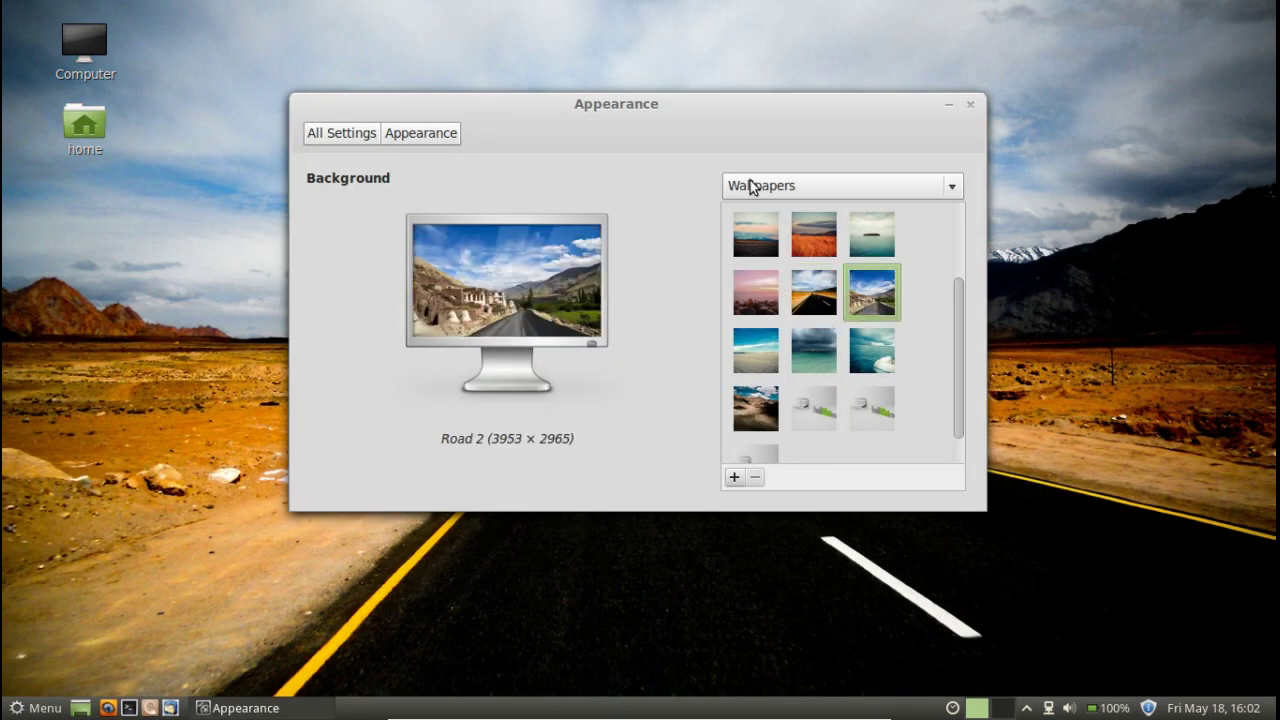
drag(606, 102, 584, 136)
scroll(924, 395, down, 2)
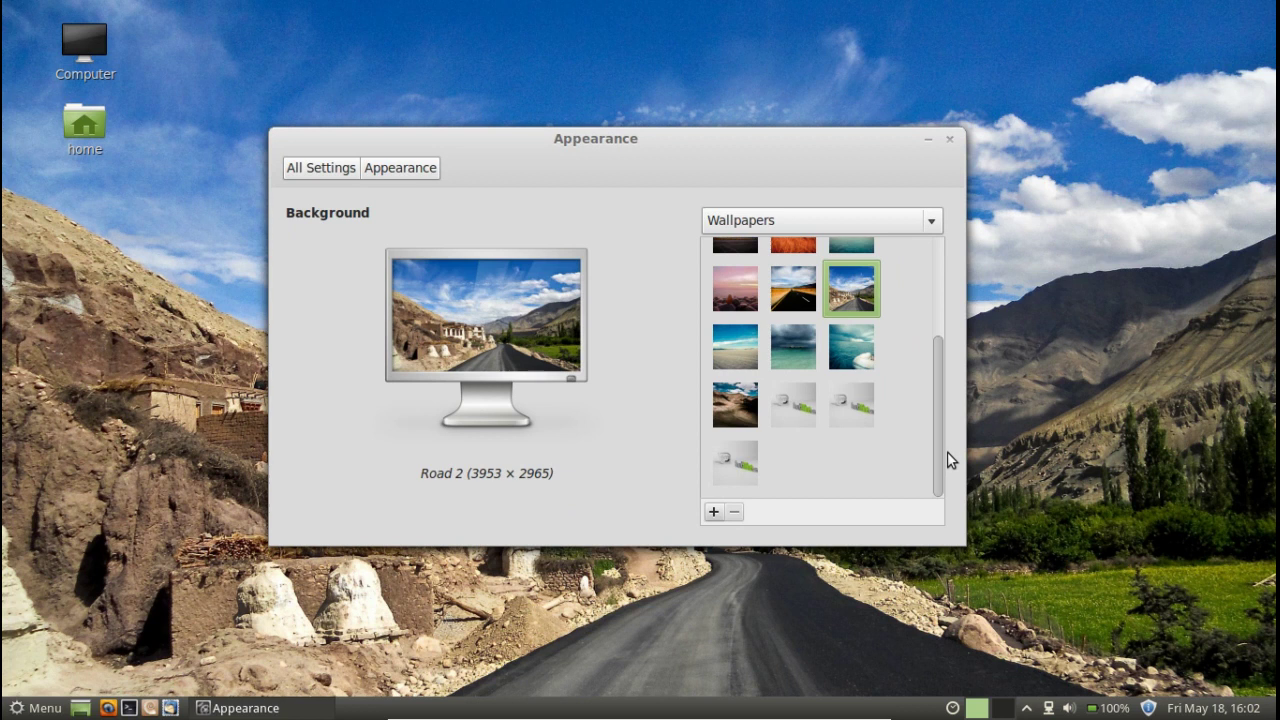
click(741, 399)
Step: Set the desktop background back to the Linux Mint Maya (1920 × 1200) wallpaper and close the Appearance settings
click(833, 382)
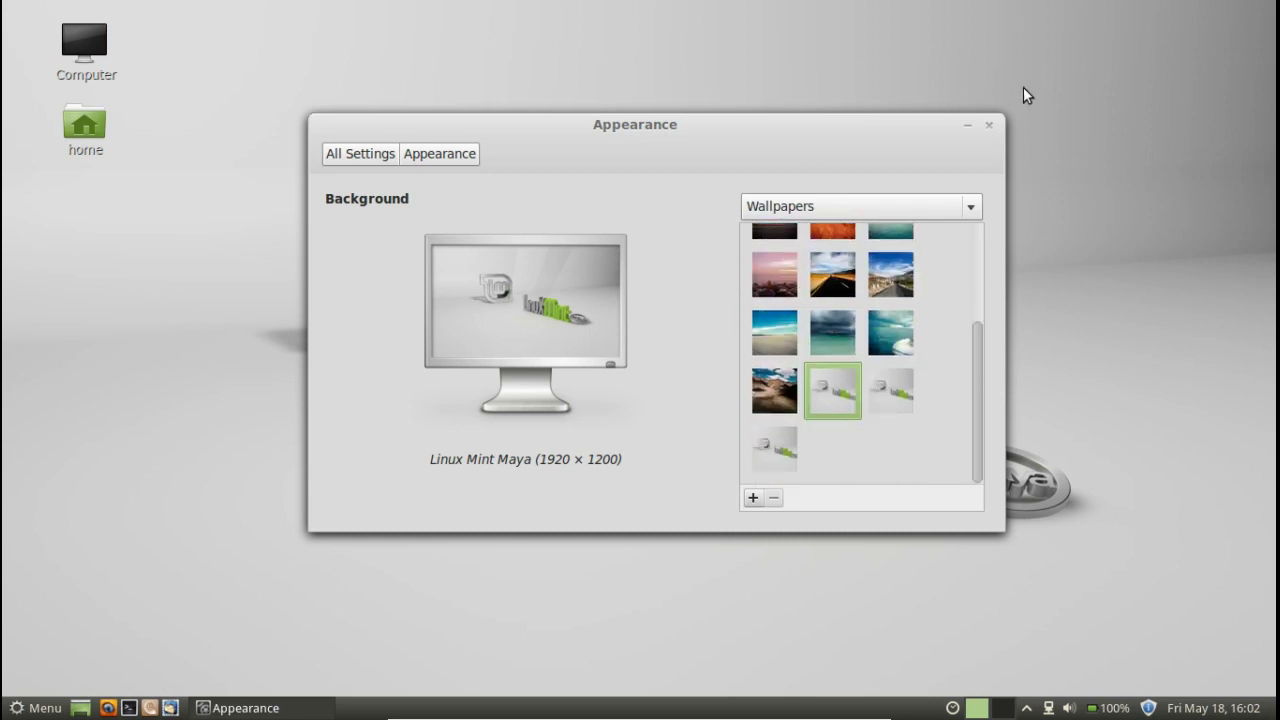
click(989, 125)
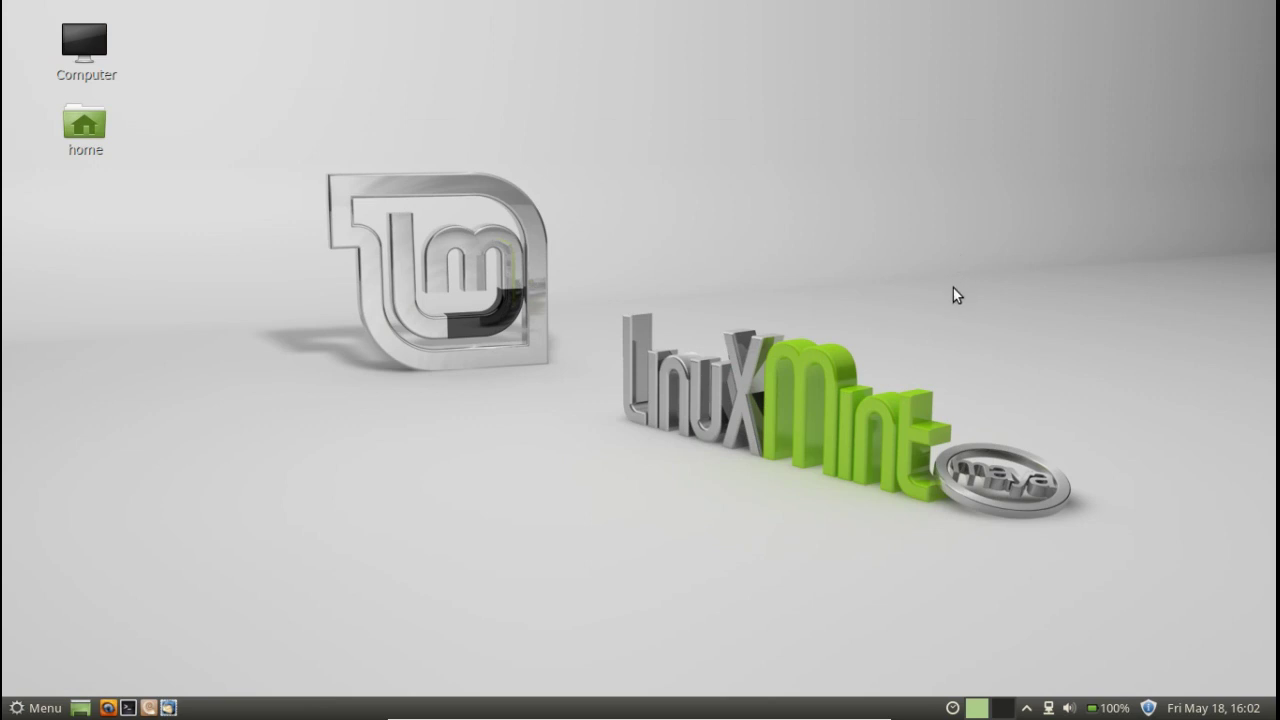